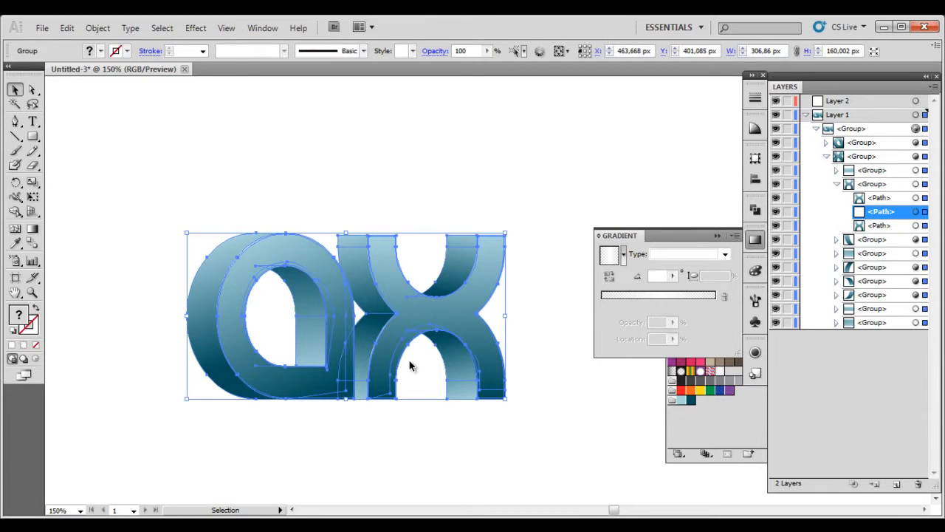
click(407, 195)
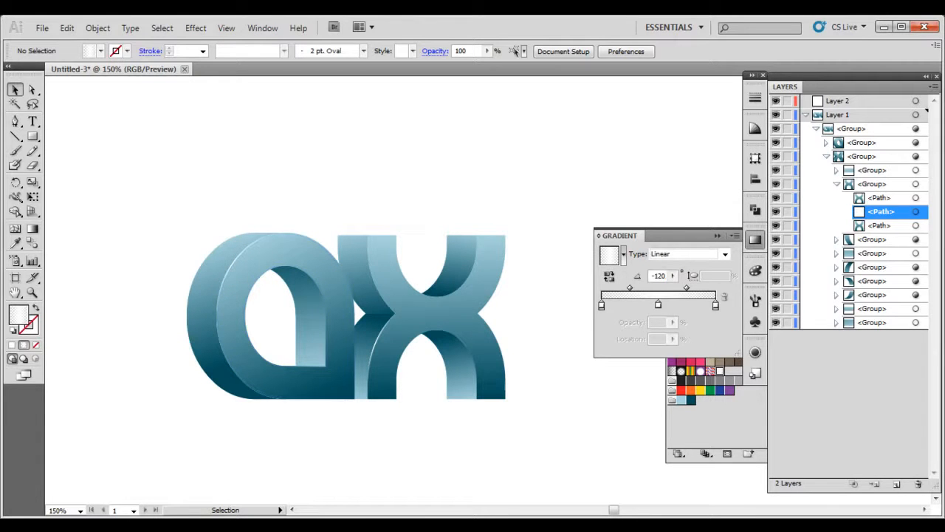
click(266, 525)
click(323, 405)
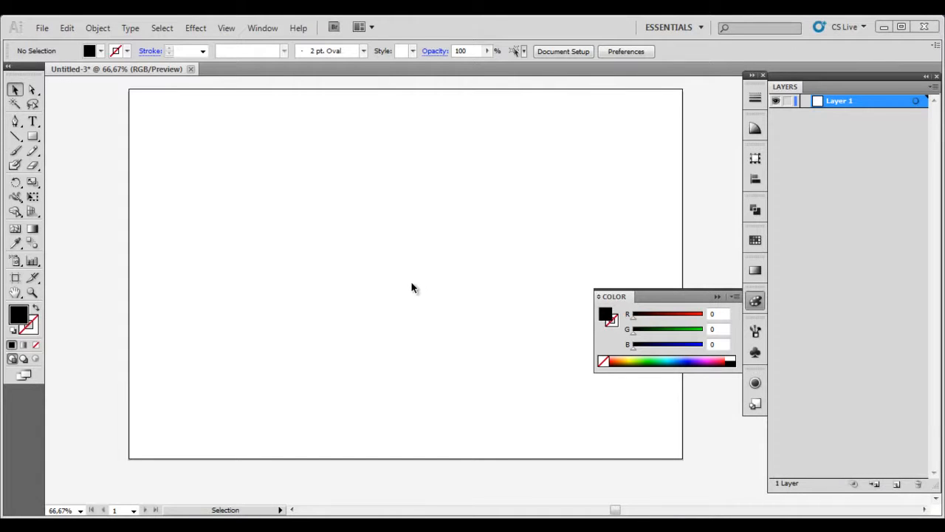
- Add the text "ax" in Danube Regular at 200 pt and move it to the middle of the artboard
click(33, 121)
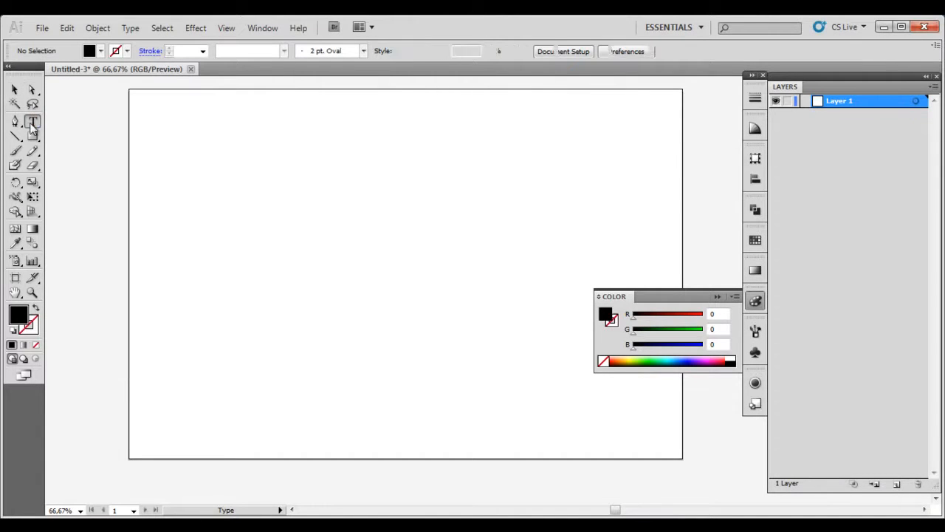
click(314, 250)
text(ax)
click(14, 89)
drag(374, 205, 395, 263)
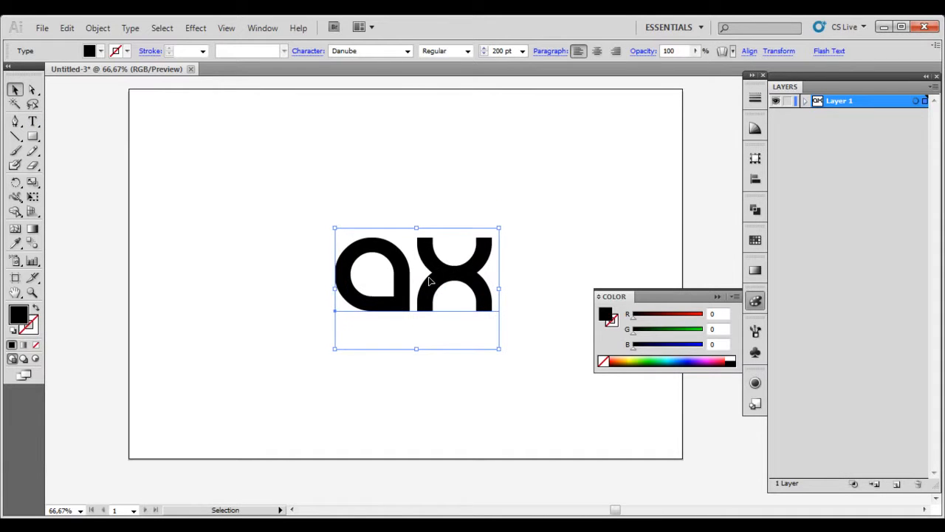
- Change the fill of the whole "ax" text to bright blue, RGB 0, 158, 255
key(t)
double_click(416, 295)
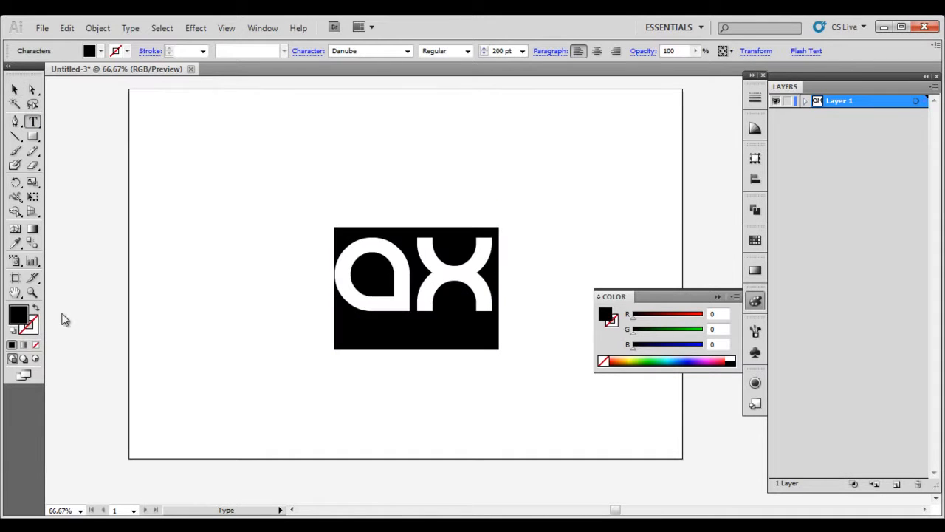
double_click(17, 314)
drag(505, 273, 504, 263)
drag(443, 223, 494, 184)
click(618, 189)
click(14, 88)
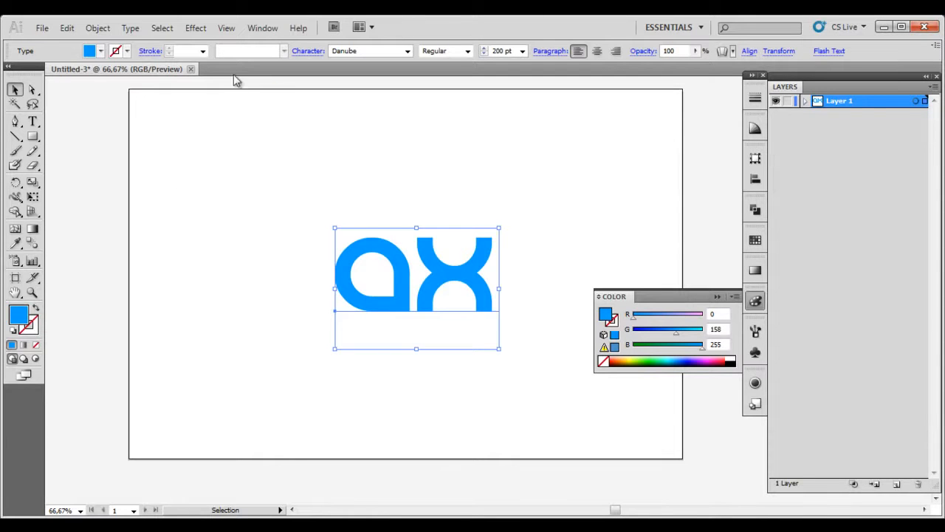
- Start a 3D Extrude & Bevel effect on the "ax" text with the live preview on
click(196, 28)
mouse_move(235, 108)
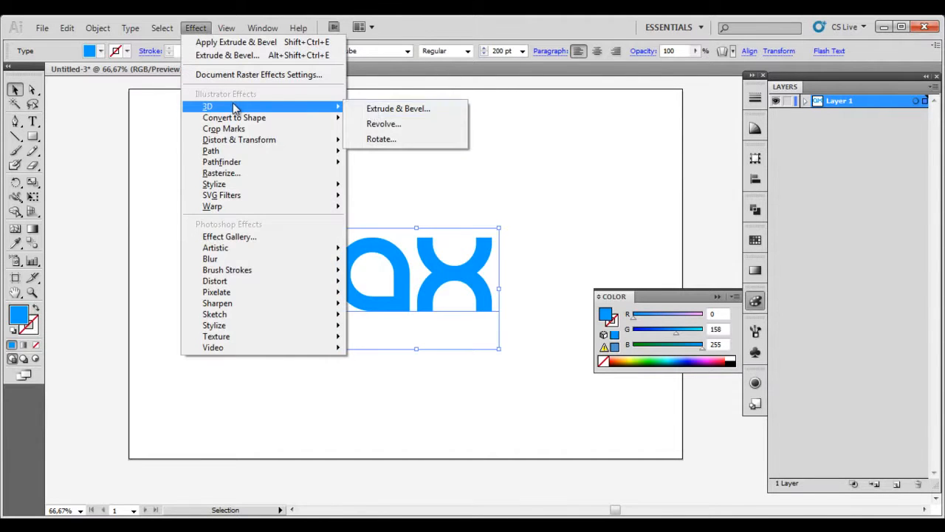
click(399, 108)
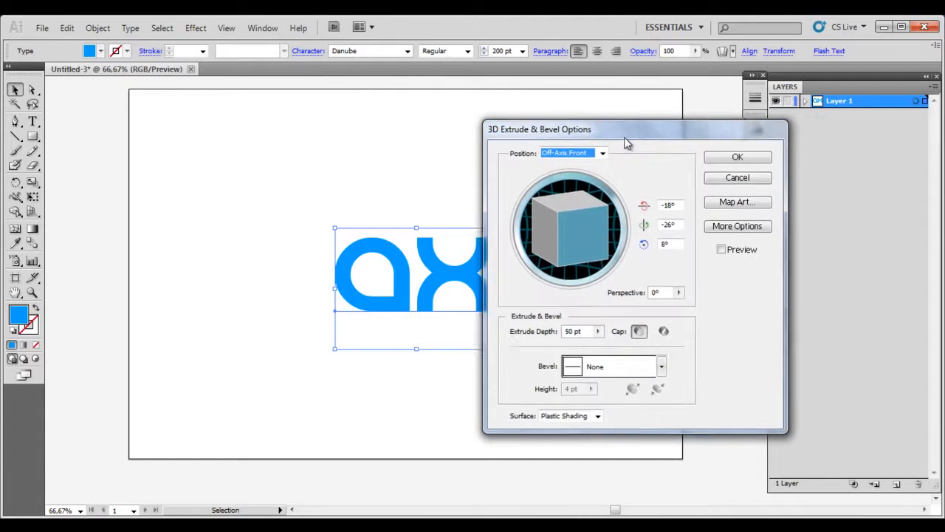
click(739, 251)
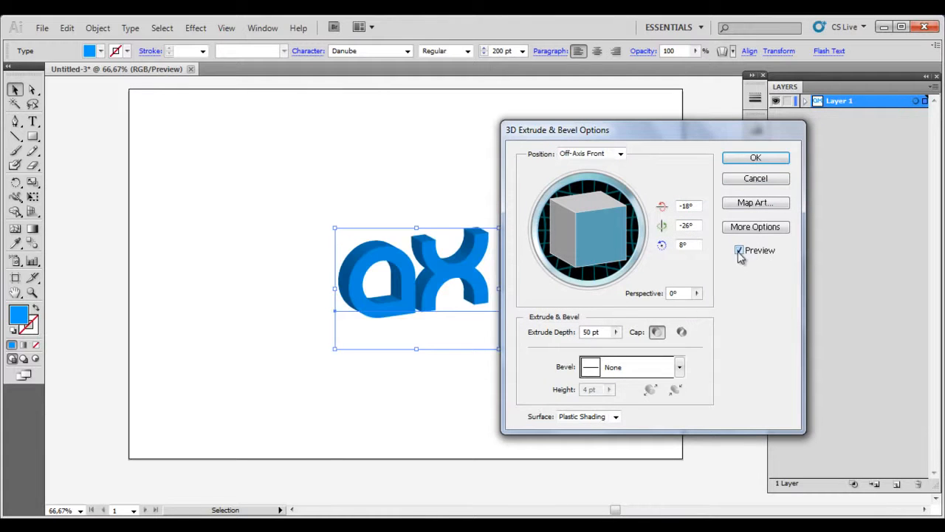
- Set the extrusion's rotation to 0° on all three axes
click(693, 206)
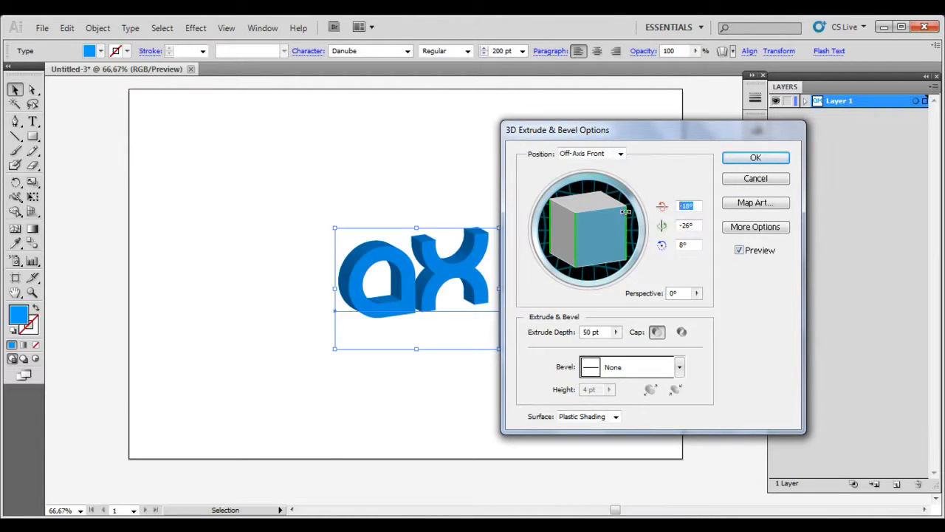
text(0)
key(Tab)
text(0)
key(Tab)
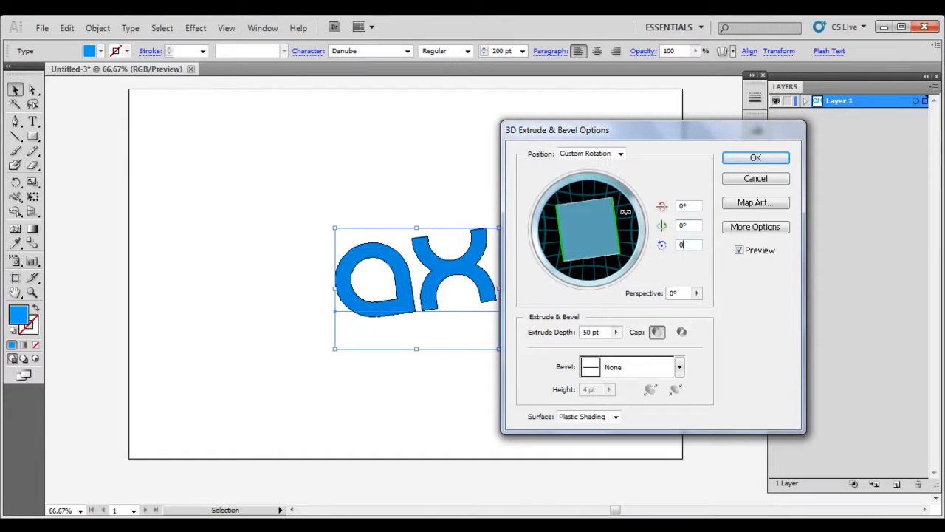
- Set the vertical-axis rotation to -35° and show the effect's additional surface and lighting options
click(695, 227)
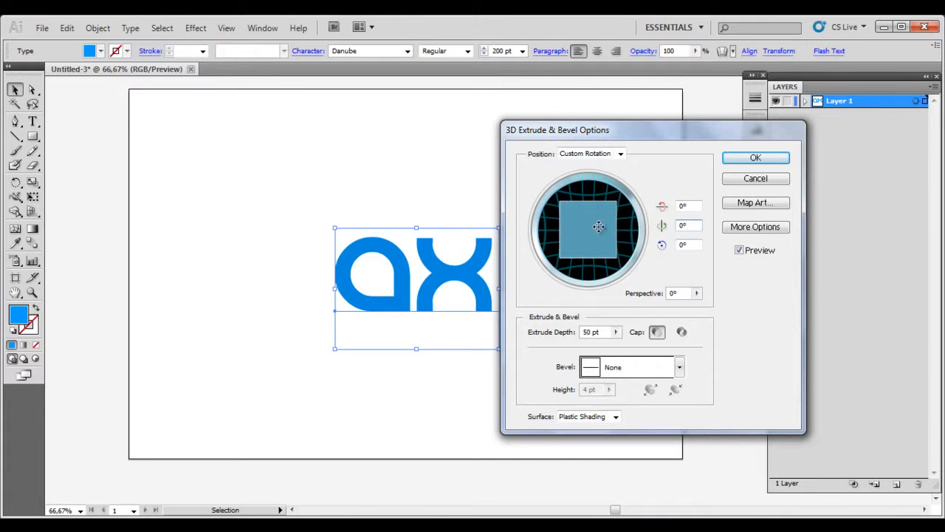
click(682, 224)
text(-)
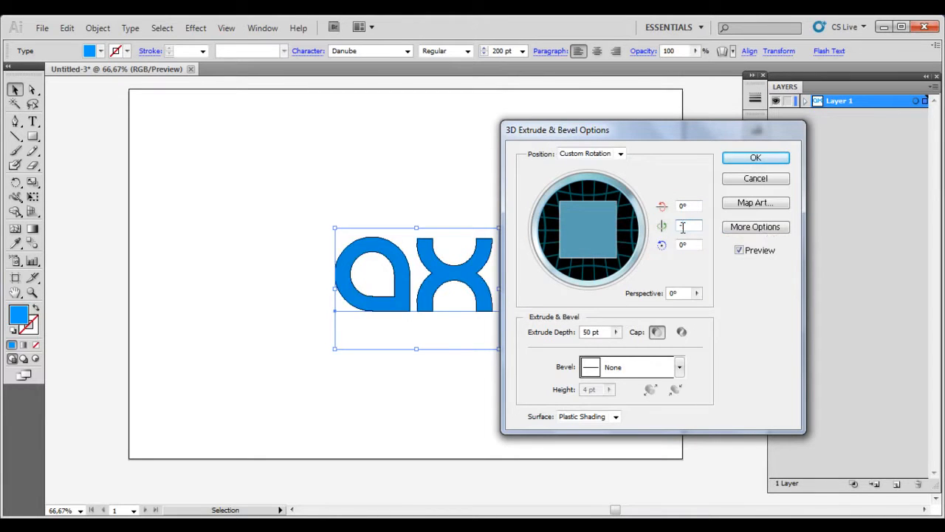
key(shift+Tab)
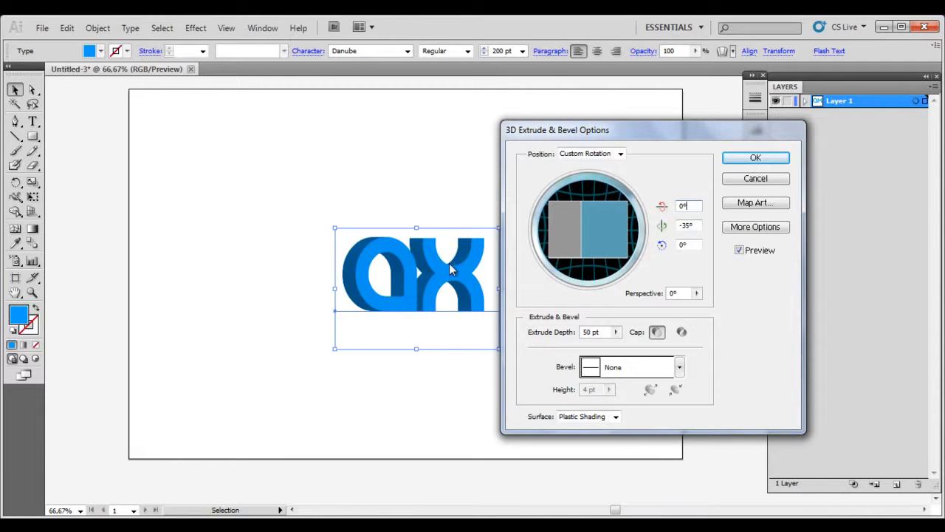
click(741, 229)
drag(671, 119, 660, 74)
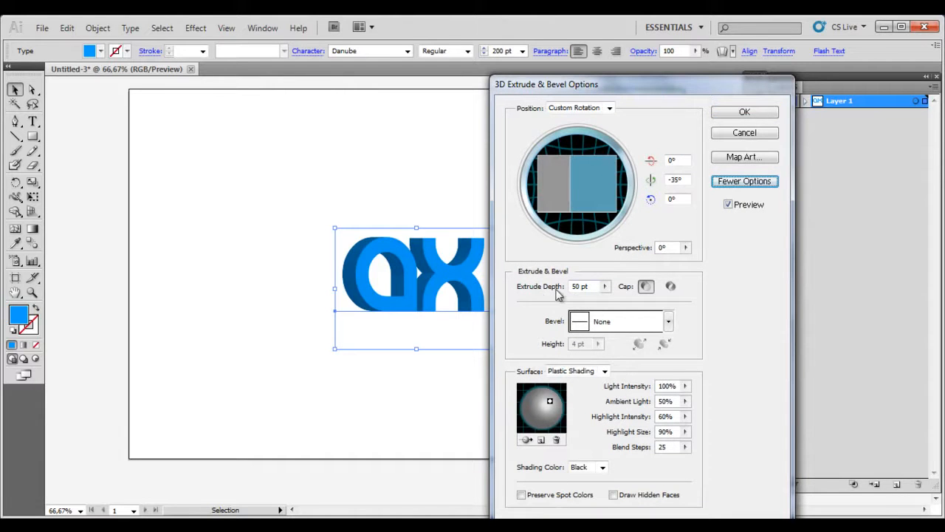
- Try an extrude depth of 231 pt on the text and restore the depth to 50 pt
click(591, 286)
click(604, 287)
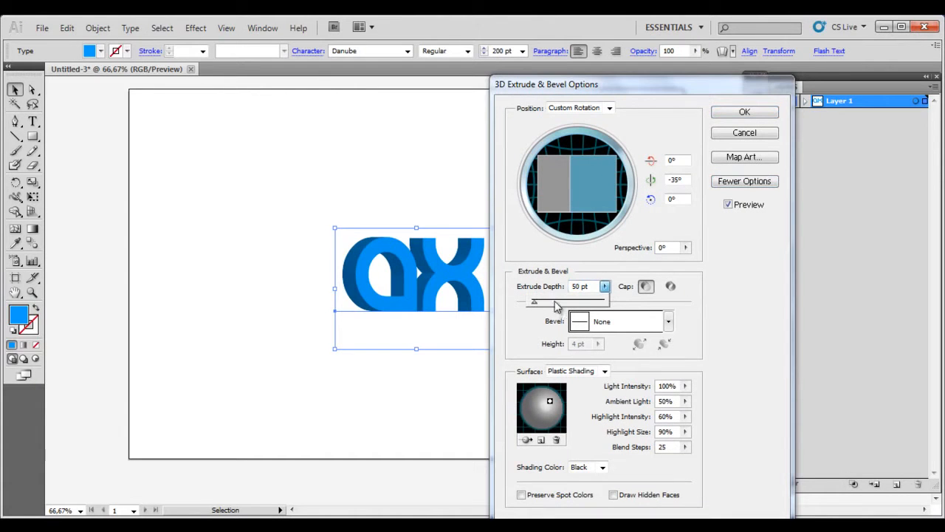
mouse_move(536, 306)
mouse_down()
mouse_move(550, 310)
mouse_move(540, 305)
mouse_up()
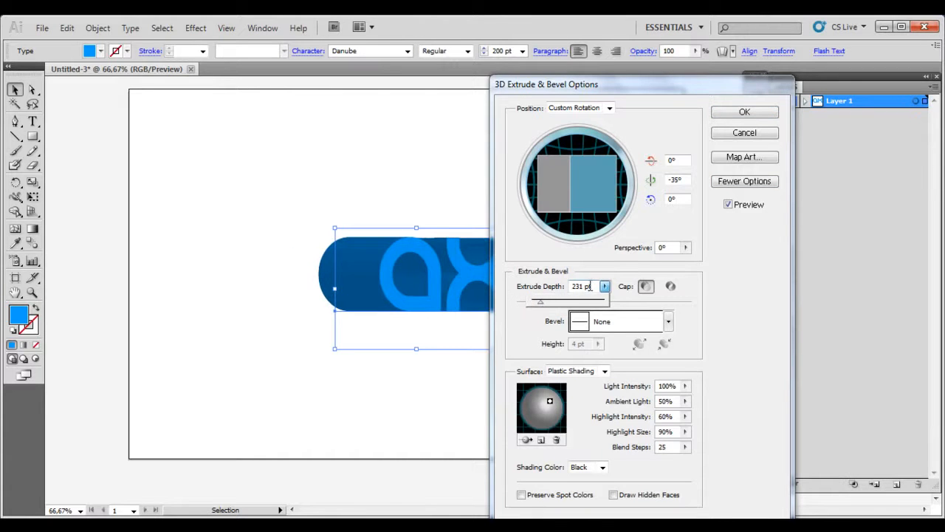
click(591, 286)
drag(597, 286, 528, 288)
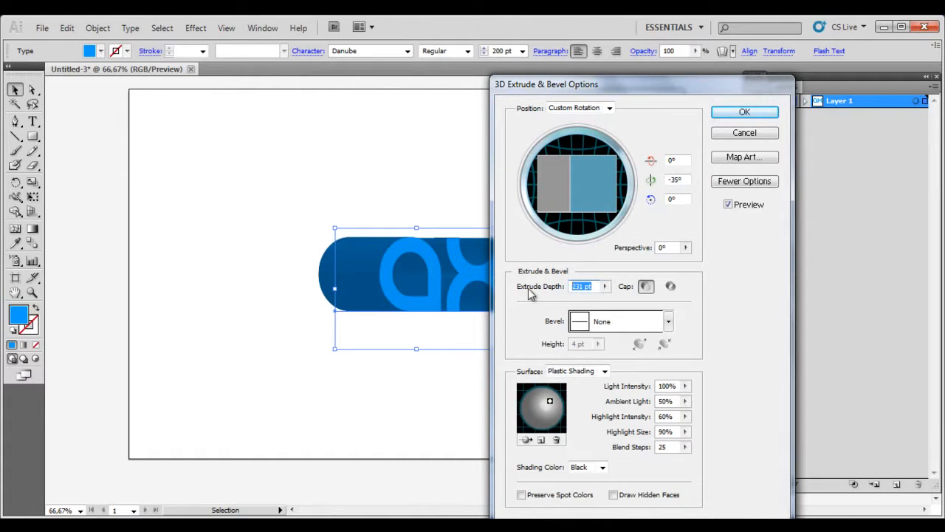
click(675, 200)
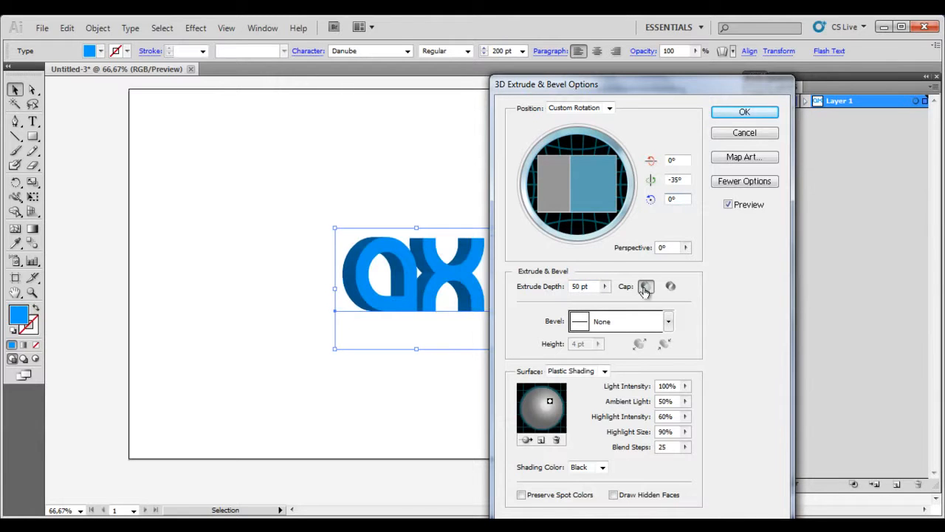
- Try the hollow cap appearance on the extruded letters and return to the solid cap
click(670, 287)
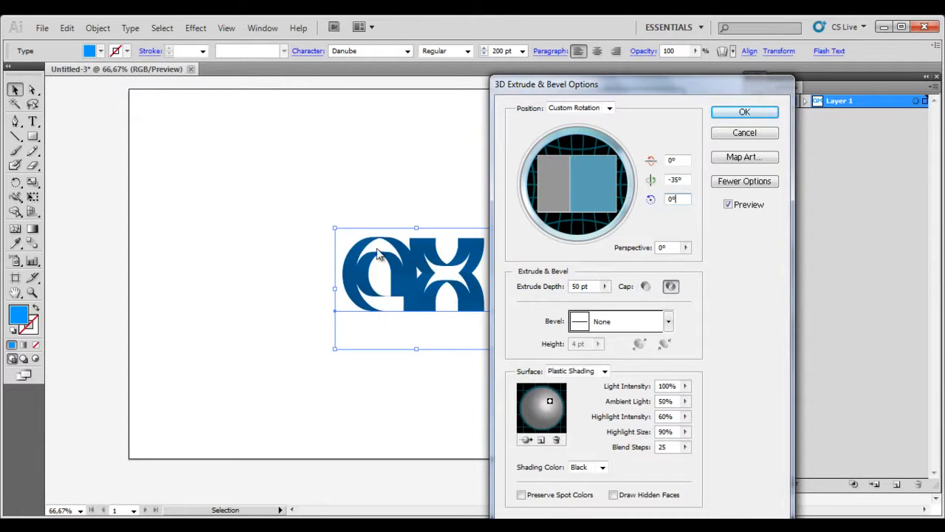
click(646, 286)
click(671, 287)
click(647, 287)
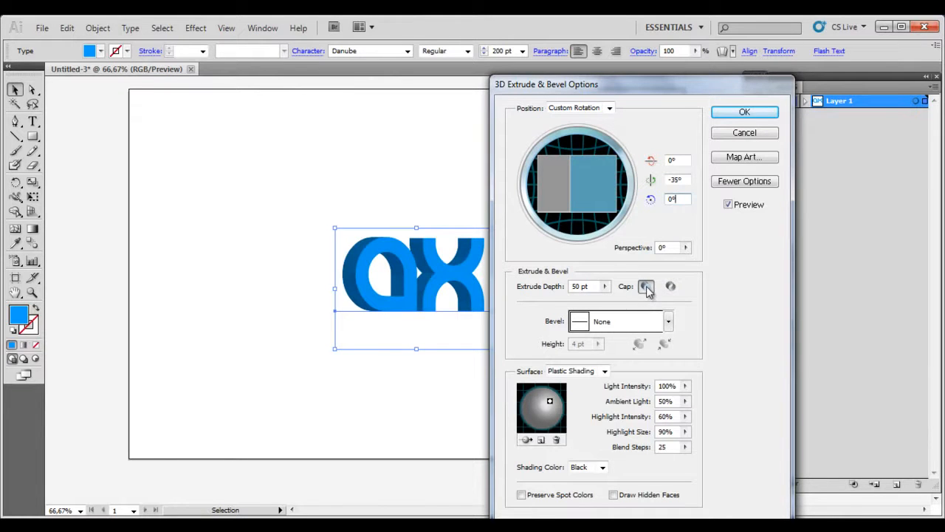
- Try the Classic bevel on the extruded letters and set the bevel back to None
click(668, 321)
click(606, 374)
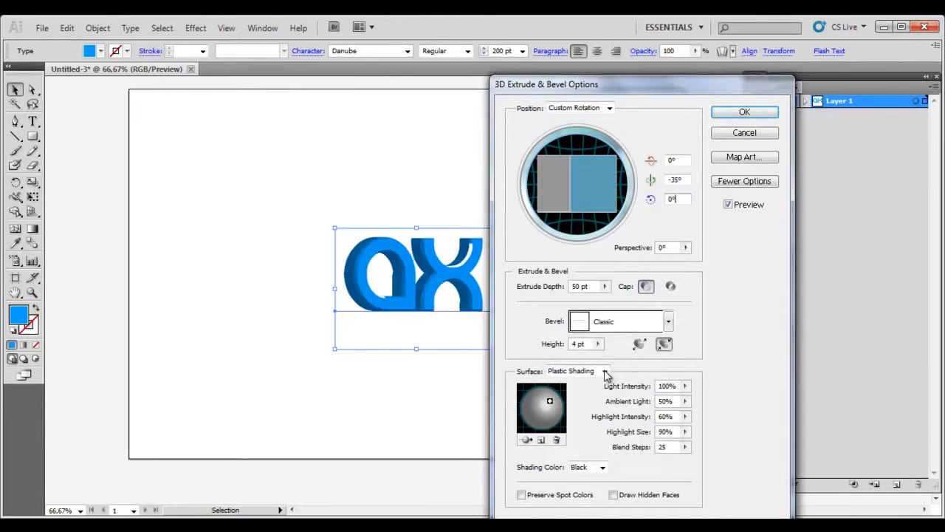
click(632, 323)
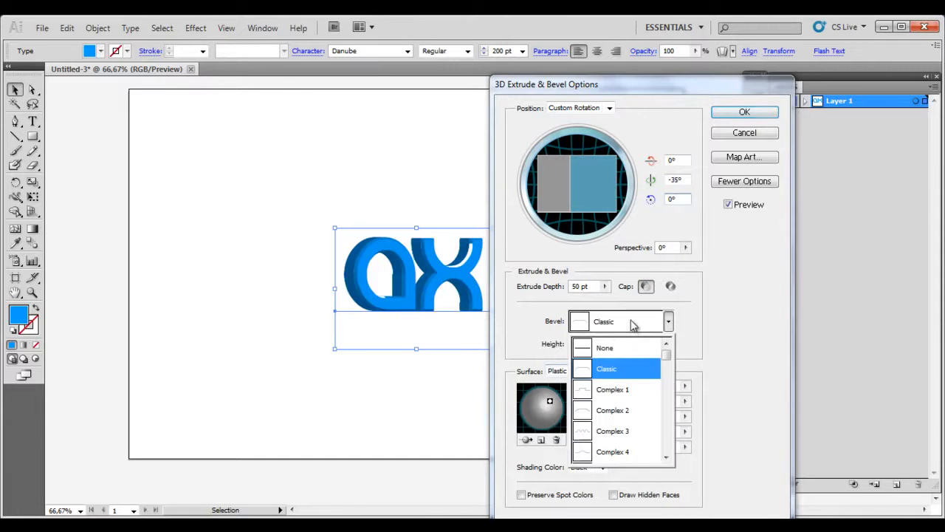
click(607, 351)
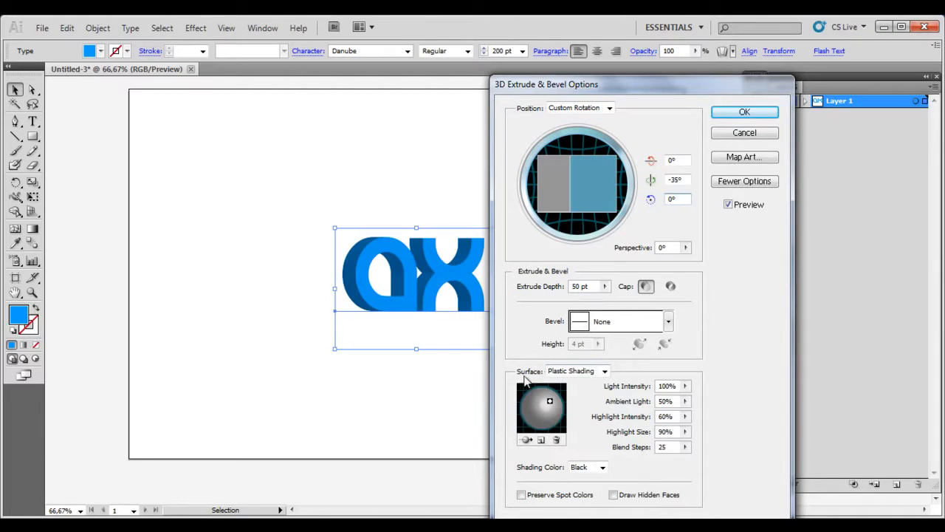
- Move the light to the upper-left edge of the lighting sphere and apply the 3D effect
drag(550, 404, 528, 393)
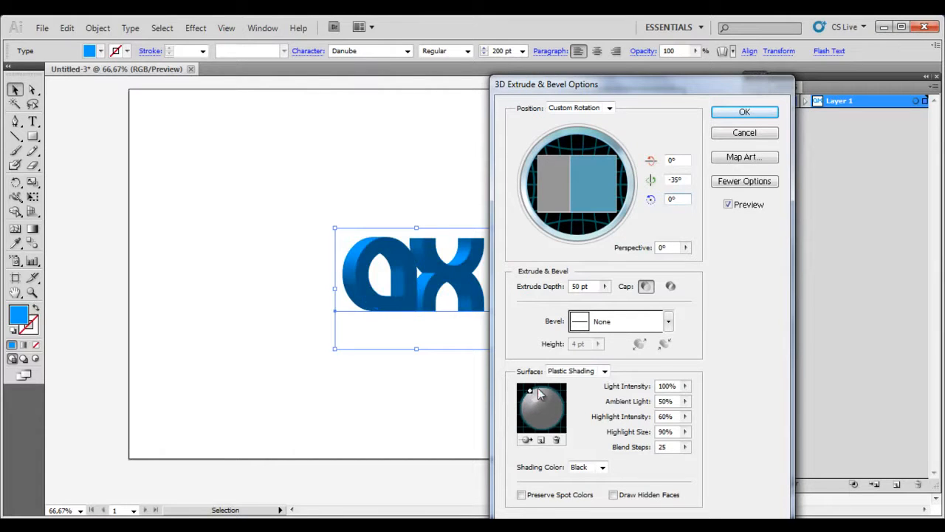
mouse_move(530, 390)
mouse_down()
mouse_move(559, 420)
mouse_move(563, 393)
mouse_move(527, 393)
mouse_up()
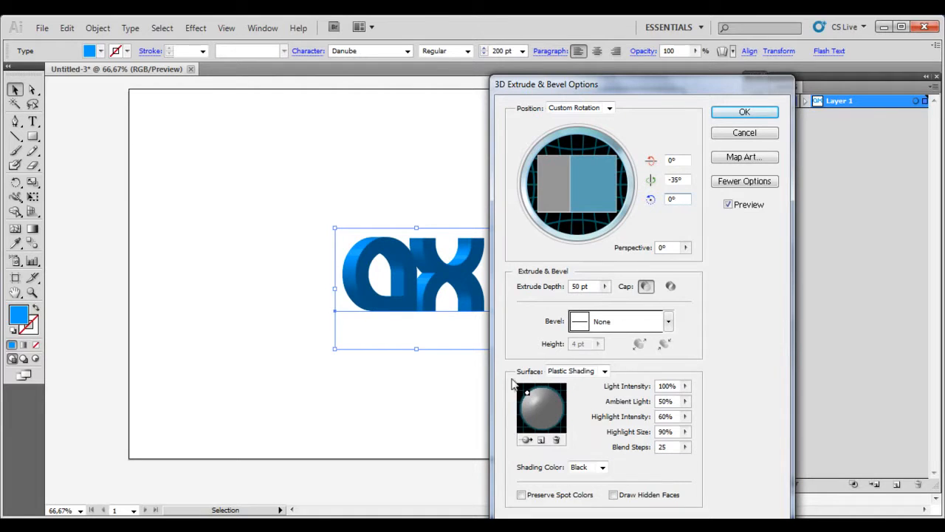
drag(525, 396, 530, 395)
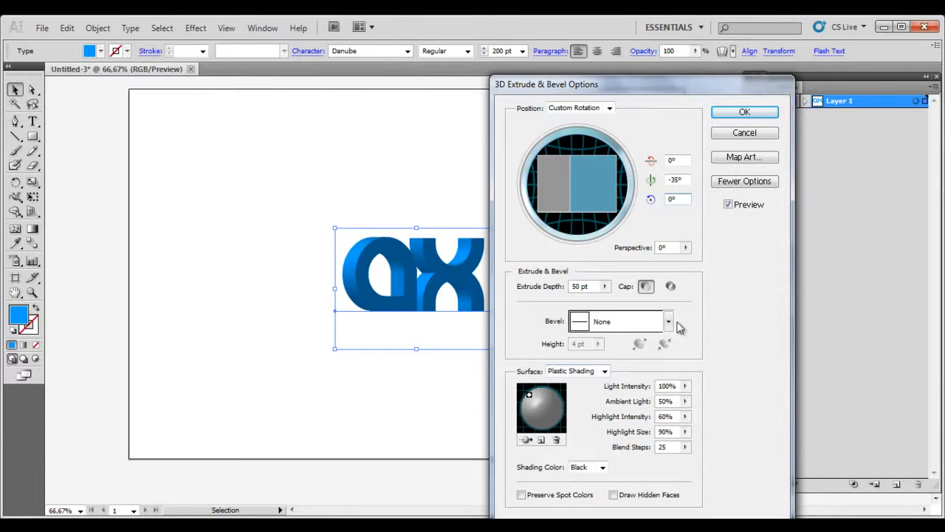
click(746, 113)
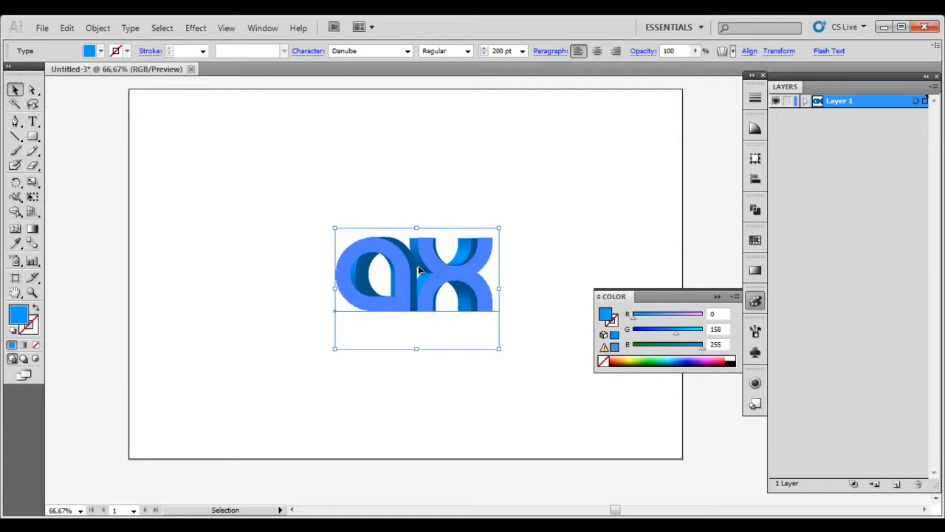
- Expand the appearance of the extruded "ax" text into editable shapes and deselect it
click(97, 27)
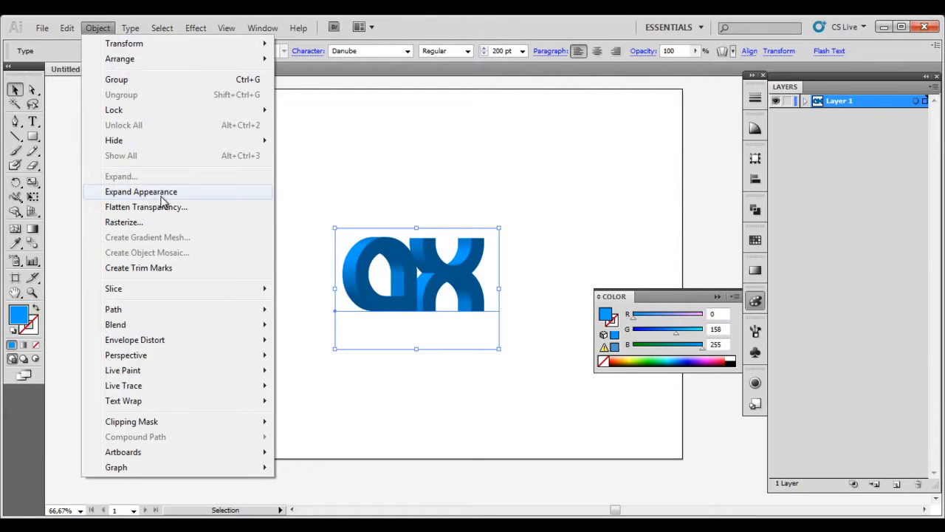
click(137, 194)
click(355, 214)
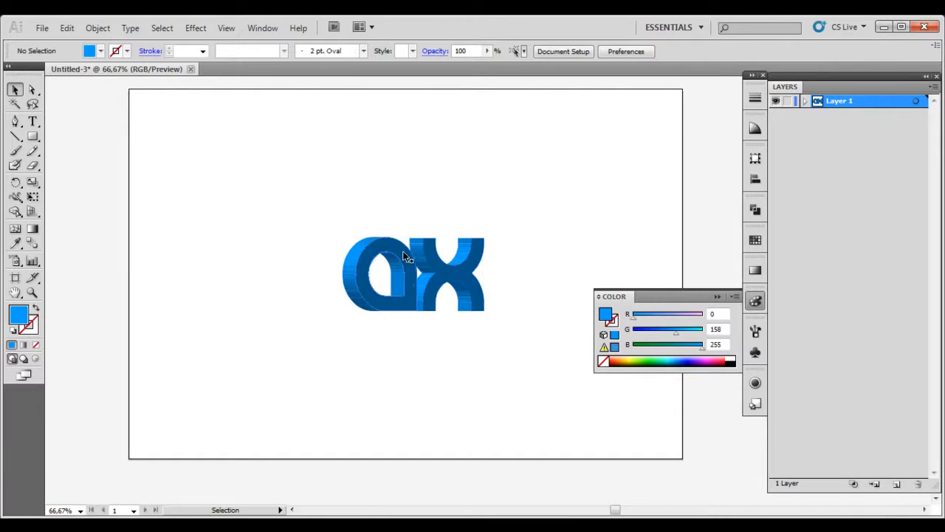
- Expand the layer hierarchy down to the letter "a" group and highlight its front-face subgroup
click(805, 101)
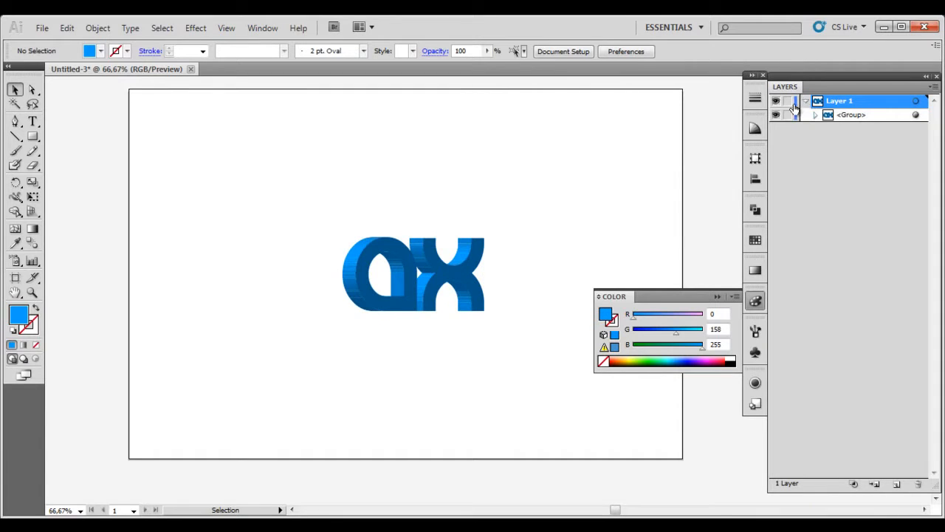
click(815, 115)
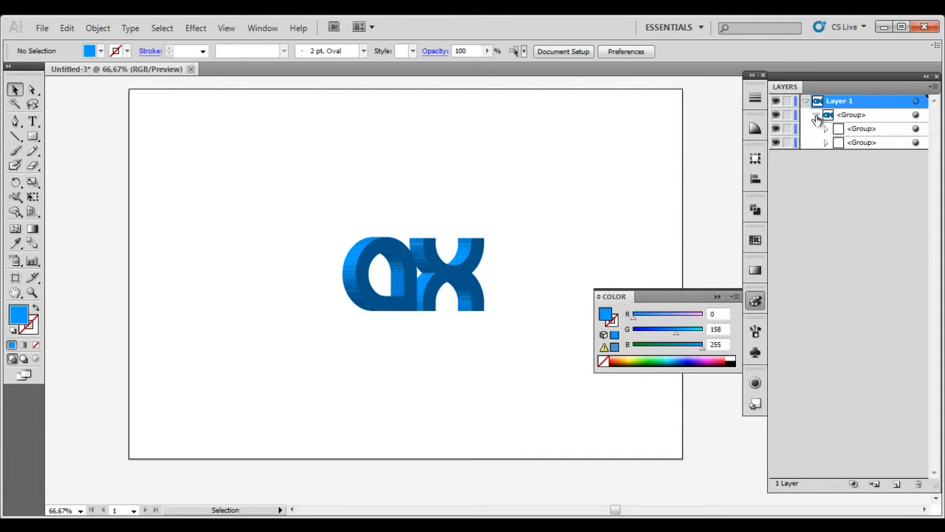
click(826, 127)
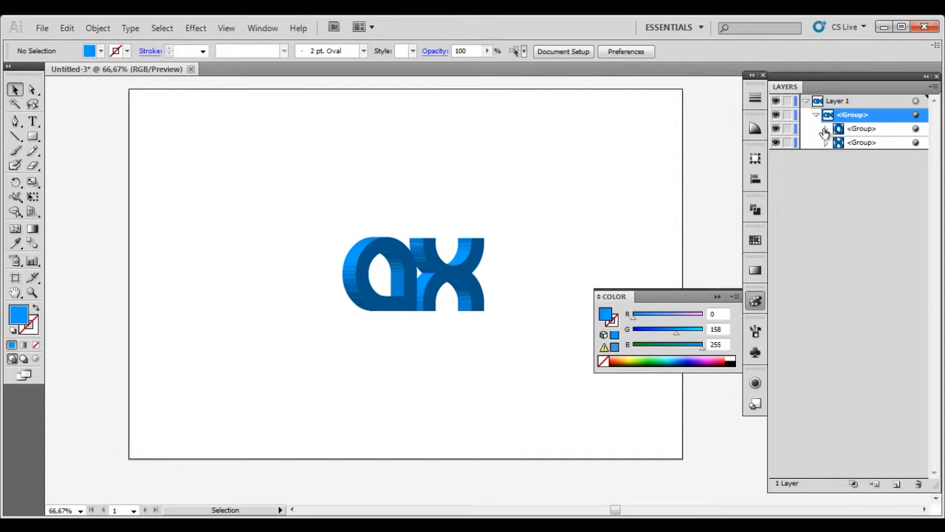
click(828, 129)
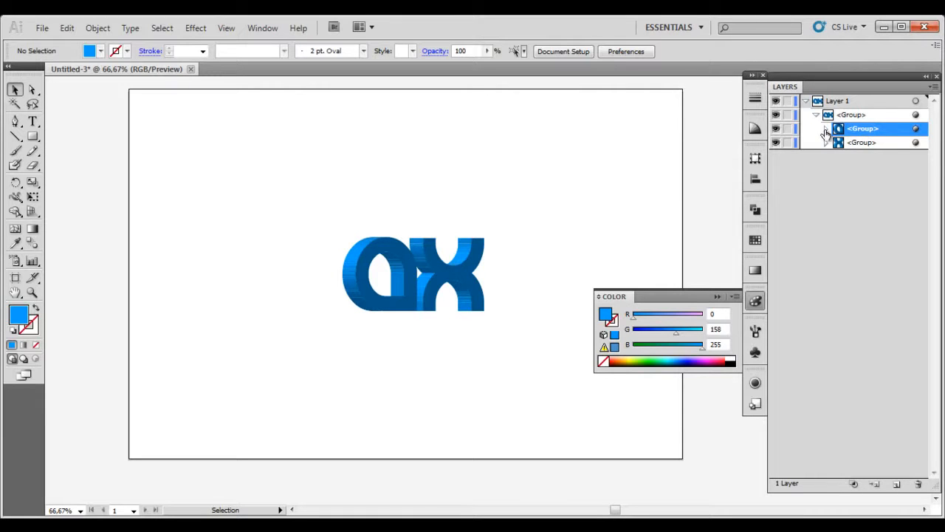
click(826, 130)
click(844, 145)
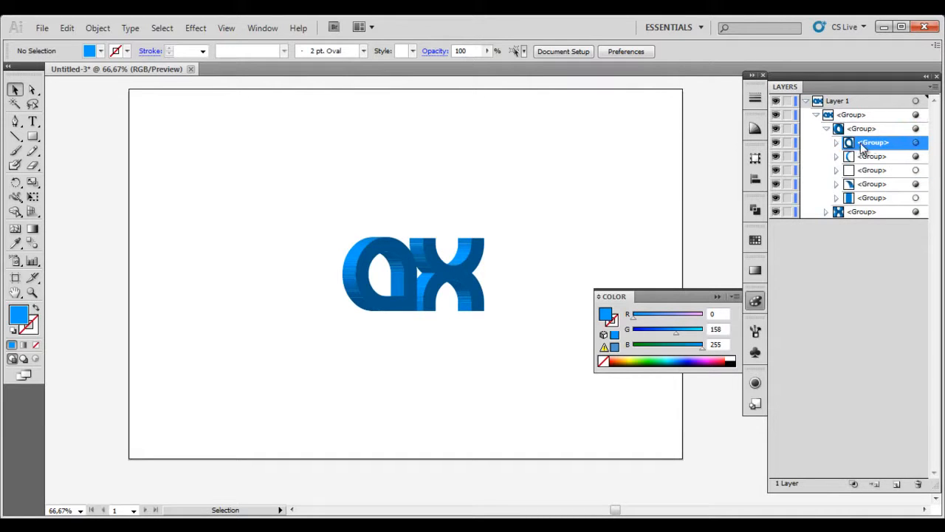
- Target the front-face subgroup of the letter "a", view it at 300%, and examine the compound path it contains
click(916, 142)
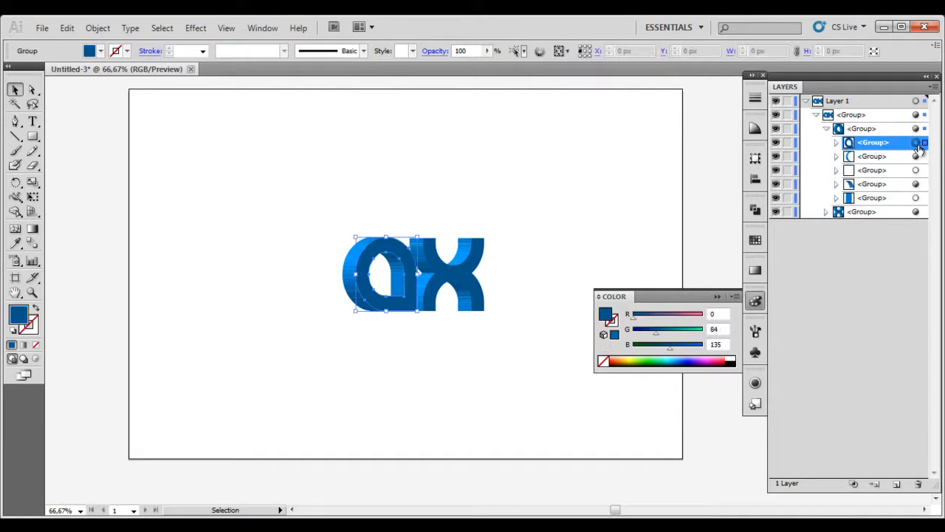
scroll(401, 233, down, 1)
scroll(401, 233, up, 5)
drag(404, 237, 457, 151)
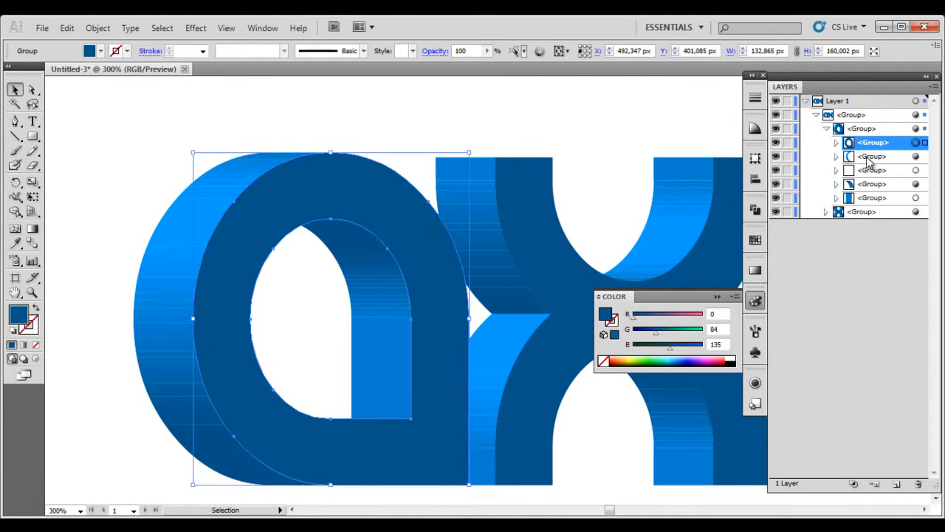
click(836, 142)
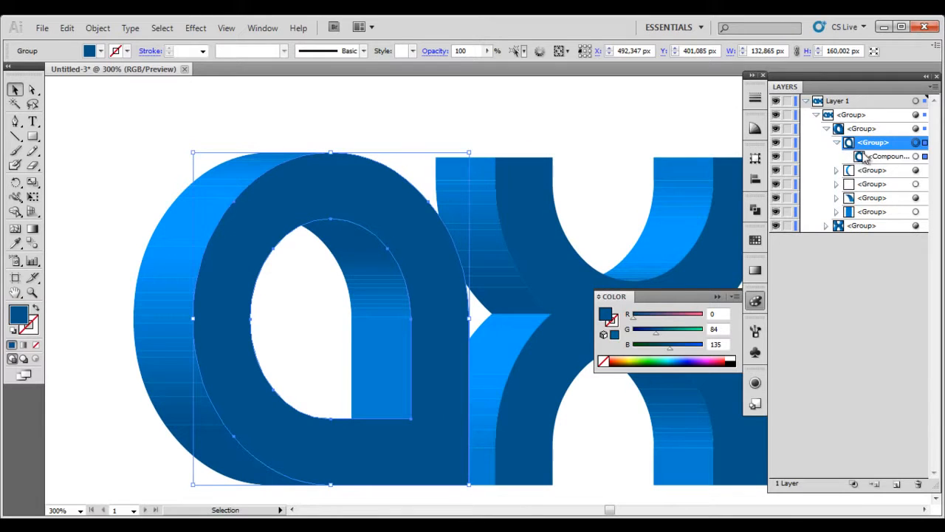
click(878, 156)
click(914, 156)
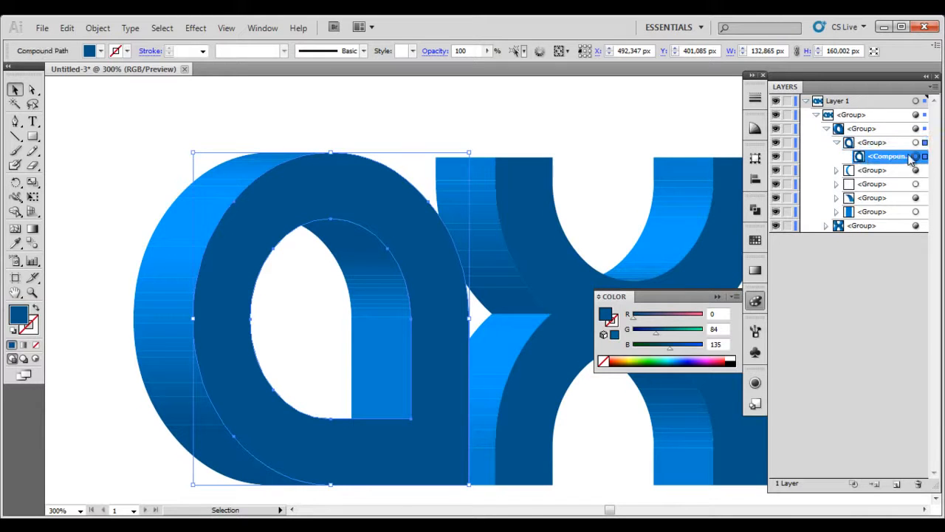
click(916, 142)
click(837, 143)
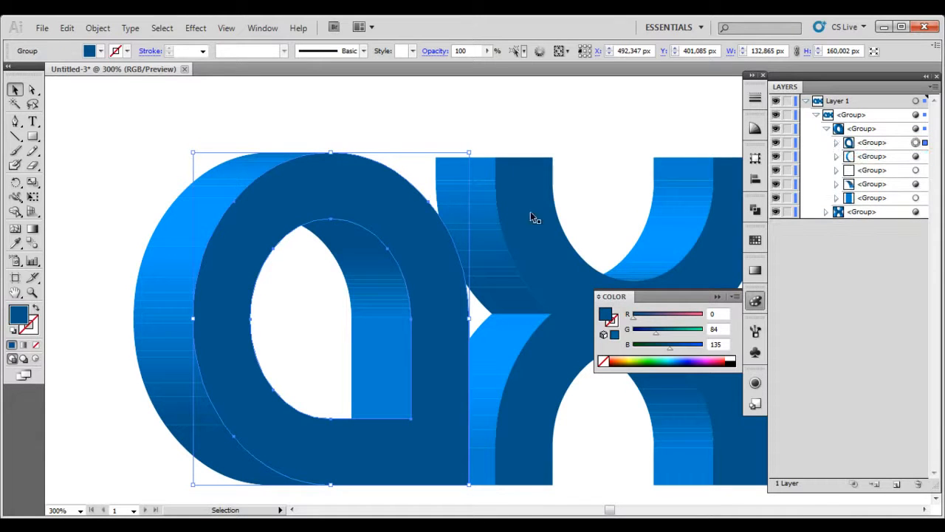
- Examine the strip paths inside the "a"'s inner curved side group by temporarily hiding one strip, and collapse the group again
click(916, 185)
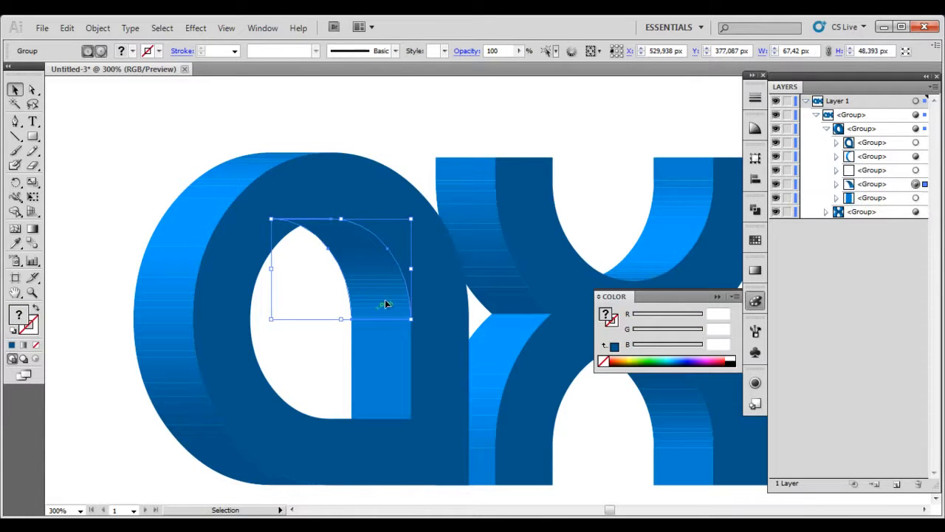
click(836, 184)
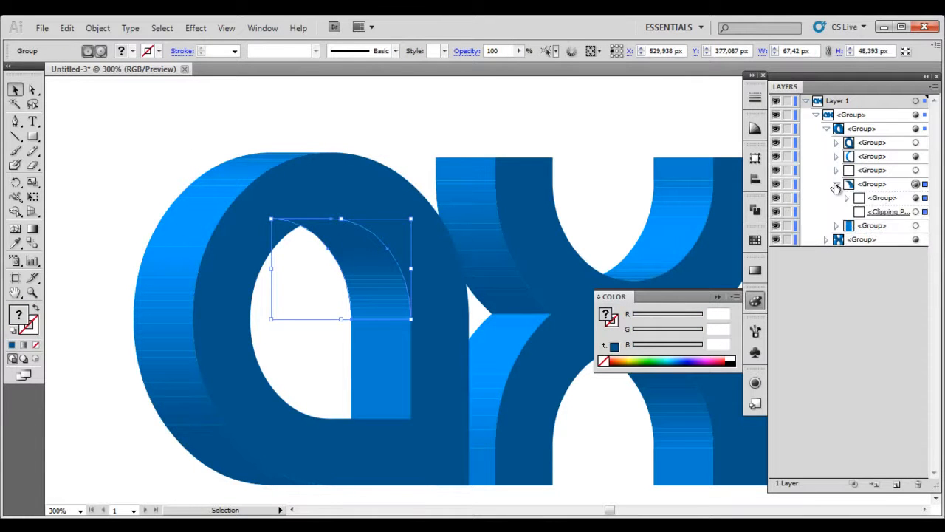
click(847, 197)
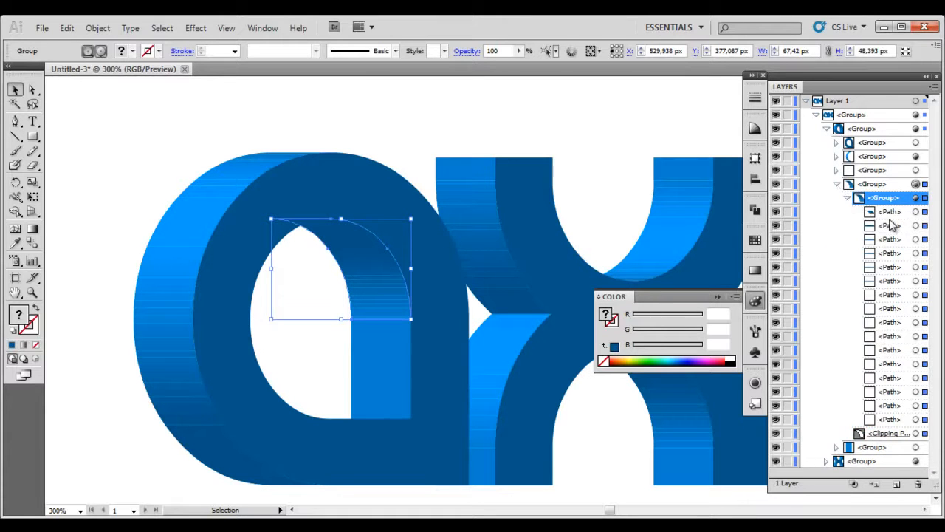
click(889, 212)
click(889, 226)
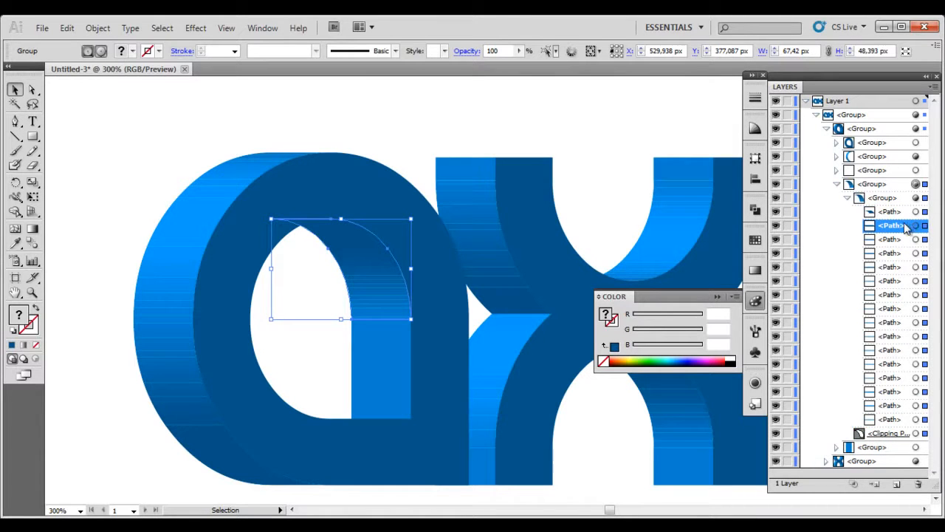
click(775, 226)
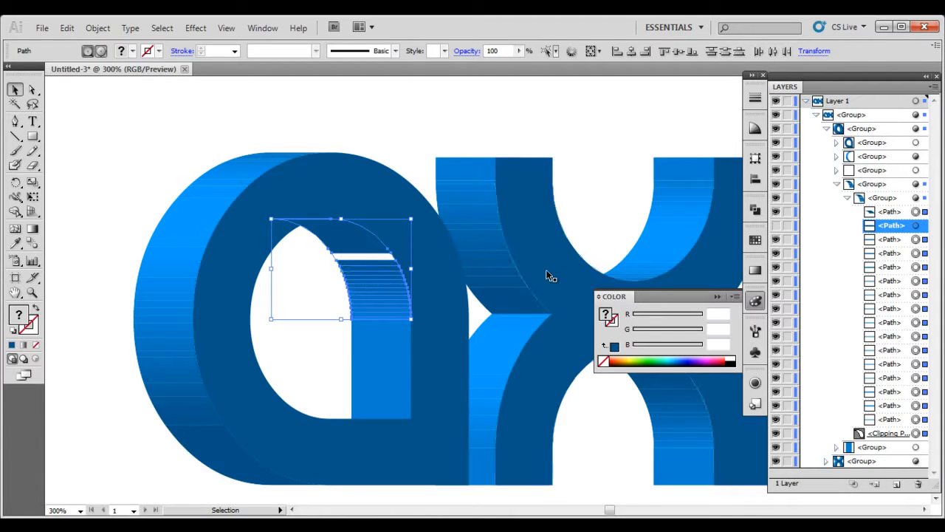
click(775, 226)
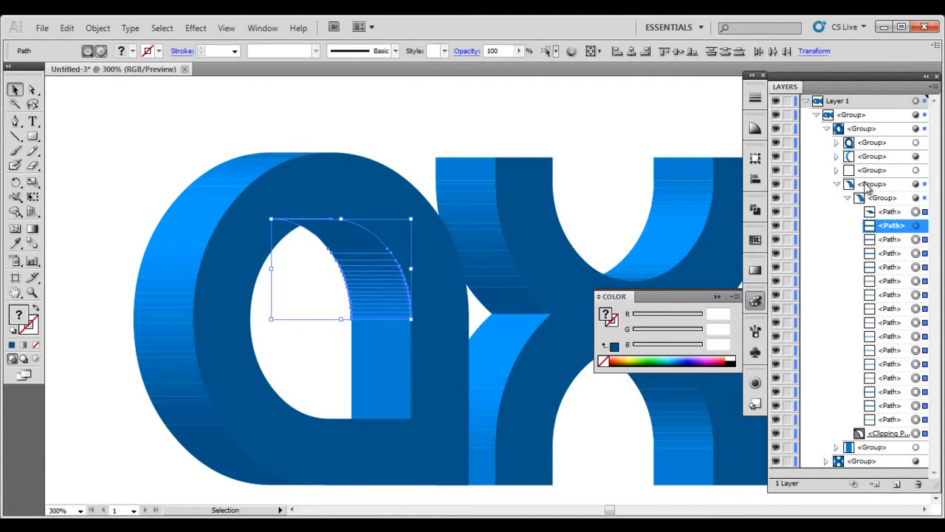
click(837, 185)
- Highlight the front-face, outer-side and inner straight-side groups of the "a" in turn and deselect the artwork
click(866, 143)
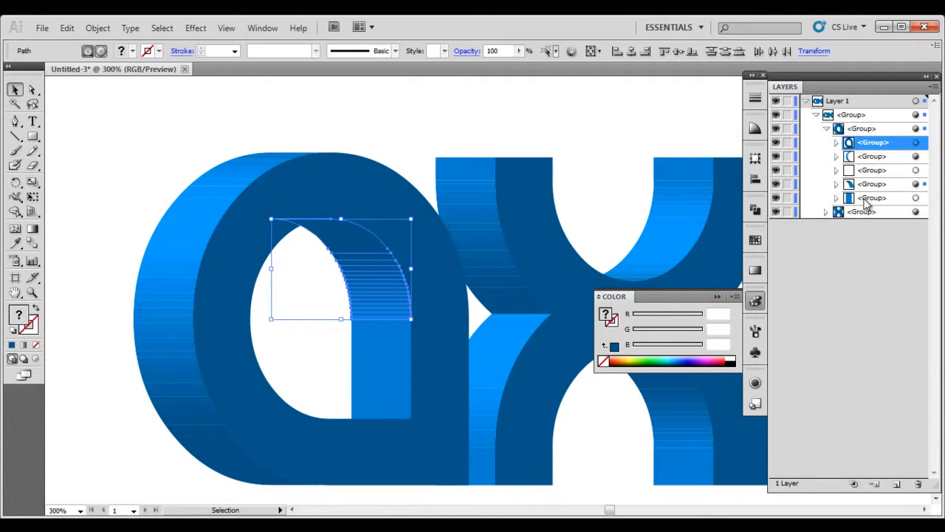
click(863, 156)
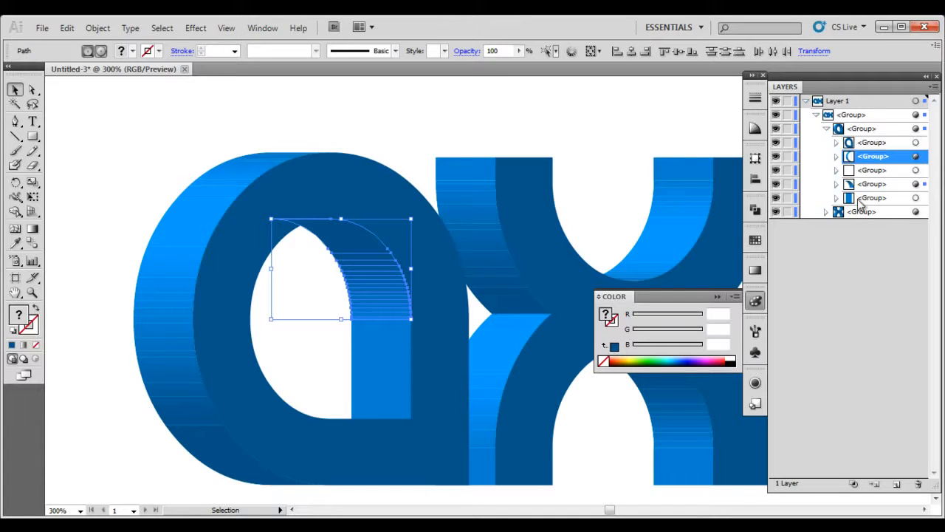
click(871, 199)
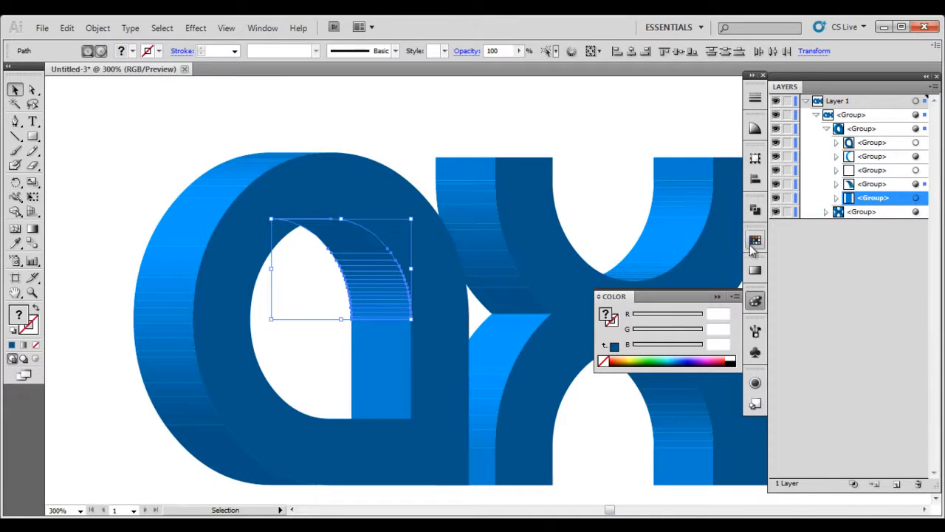
click(678, 150)
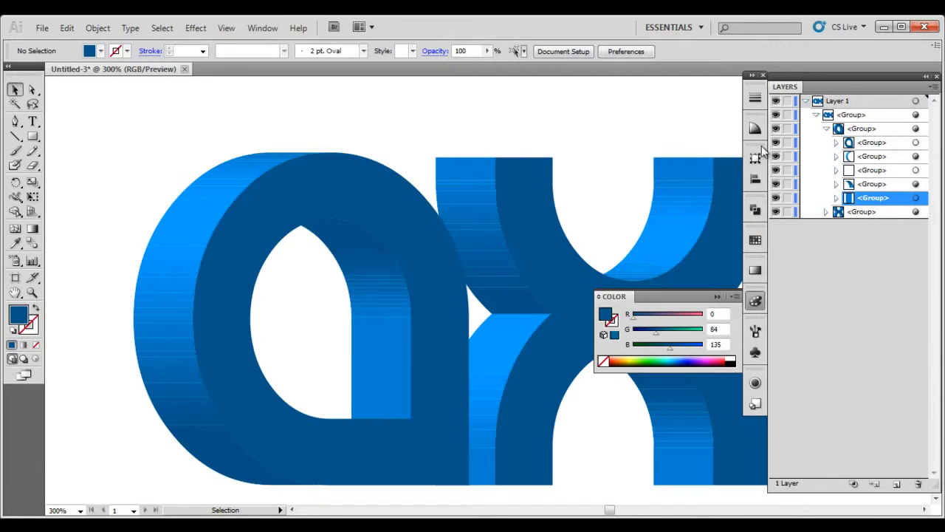
- Float the color swatches over the workspace and create a new color group with the default name
click(754, 240)
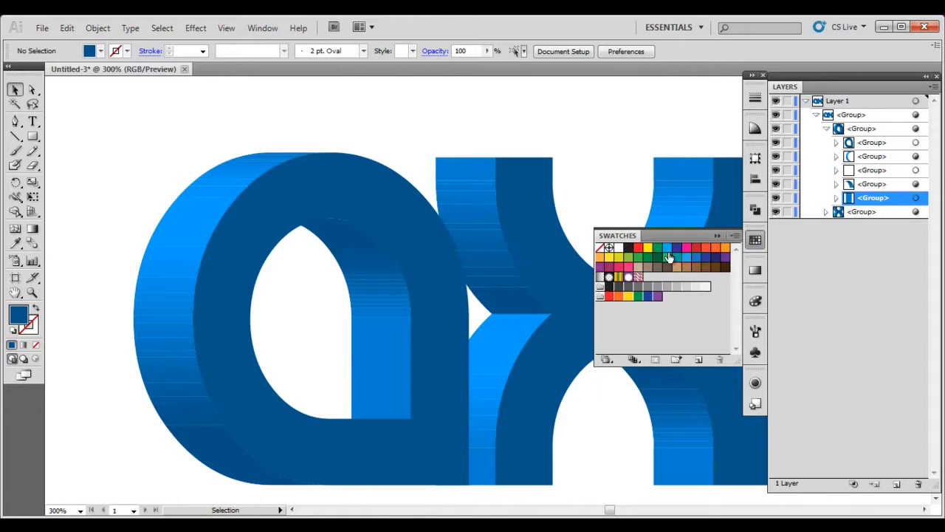
drag(622, 238, 721, 325)
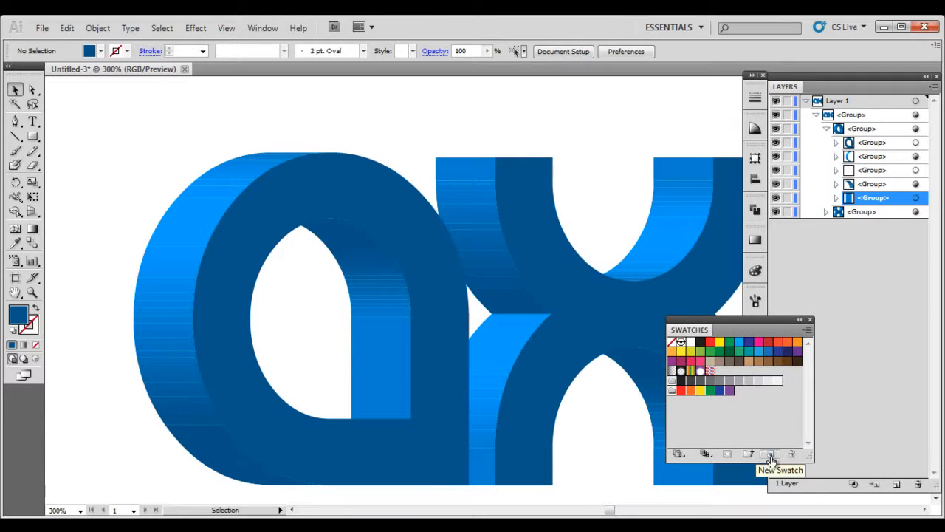
click(748, 454)
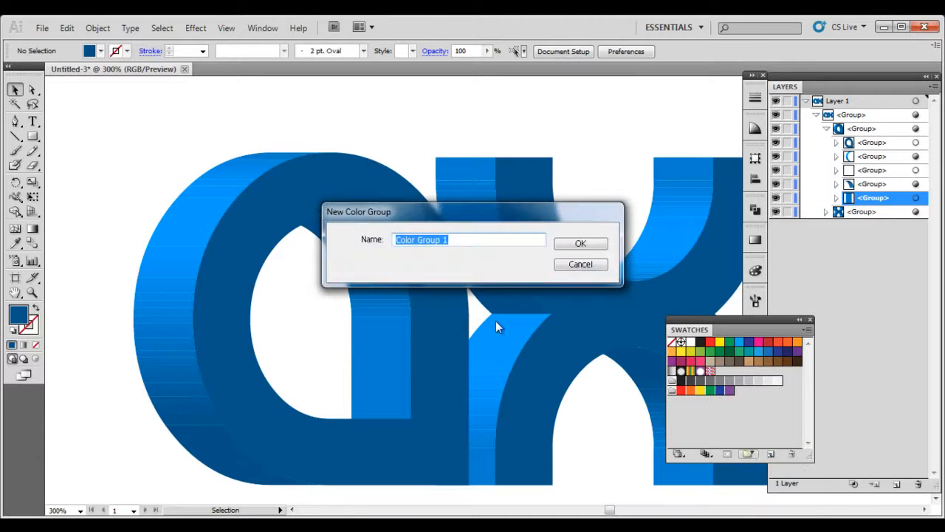
click(564, 249)
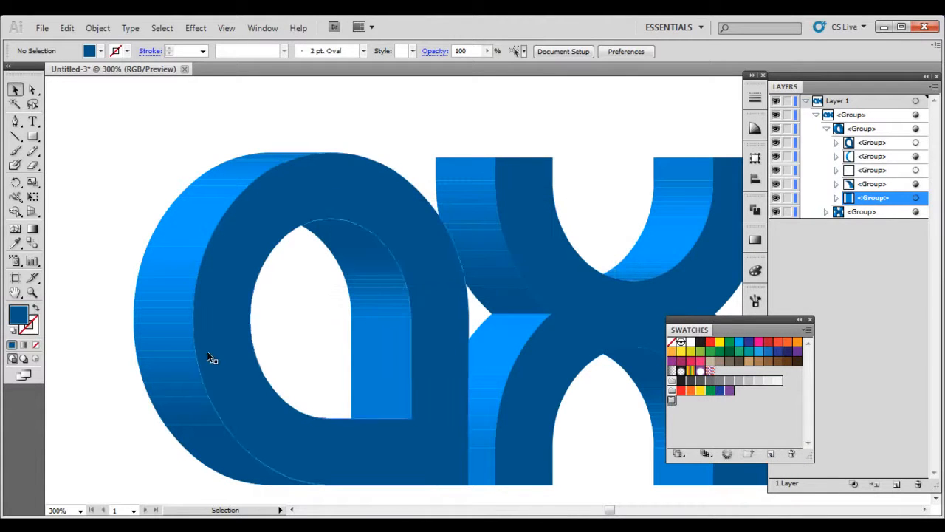
- Mix the light blue fill color A8D3DD and store it as a swatch in the new color group
click(19, 320)
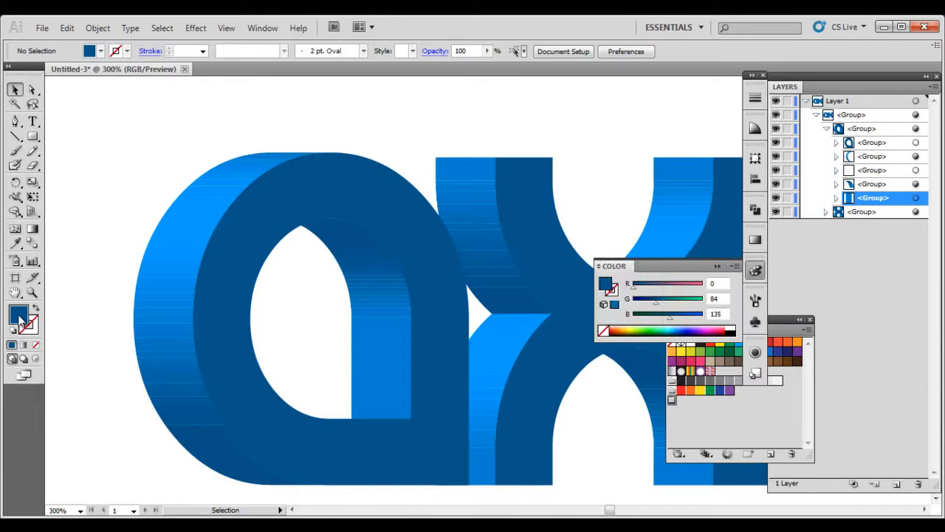
double_click(19, 319)
drag(494, 271, 502, 273)
mouse_move(436, 243)
mouse_down()
mouse_move(369, 217)
mouse_move(347, 192)
mouse_move(357, 196)
mouse_move(354, 187)
mouse_move(340, 207)
mouse_up()
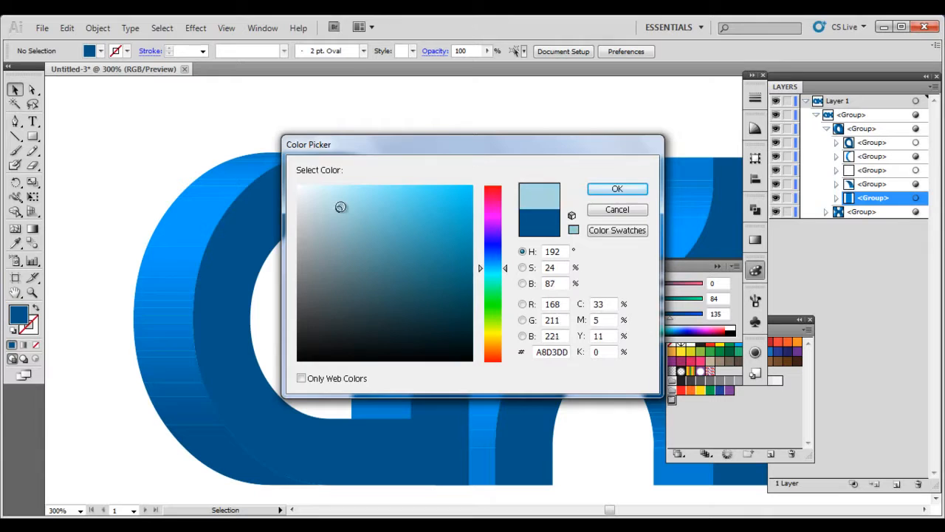
click(595, 193)
drag(447, 412, 688, 410)
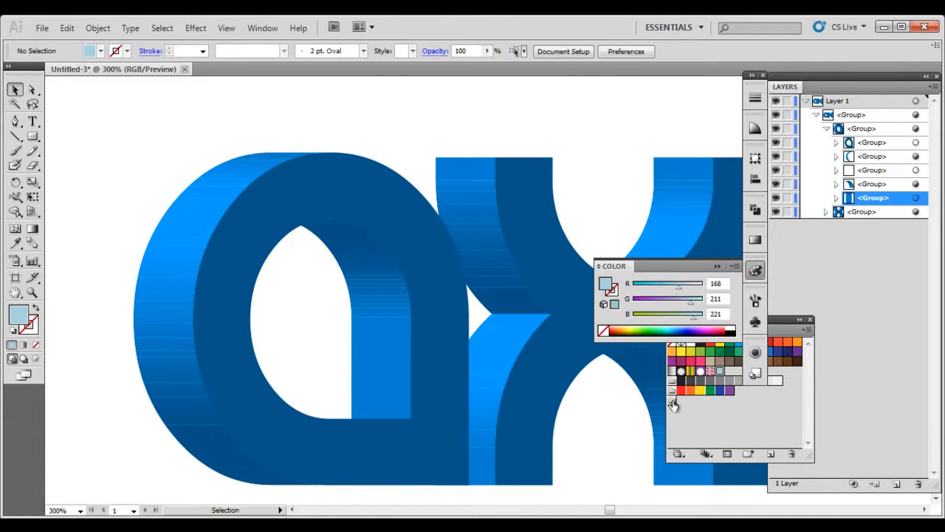
drag(721, 373, 673, 401)
- Mix the dark teal fill color 004C59, add it to the color group, and make the light blue swatch the current fill
double_click(35, 323)
mouse_move(387, 243)
mouse_down()
mouse_move(450, 270)
mouse_move(484, 271)
mouse_move(487, 300)
mouse_up()
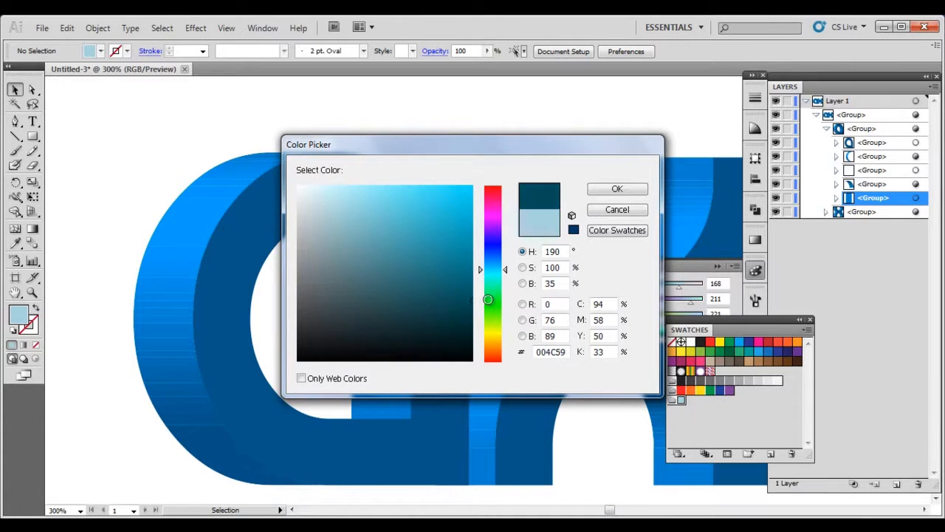
click(616, 190)
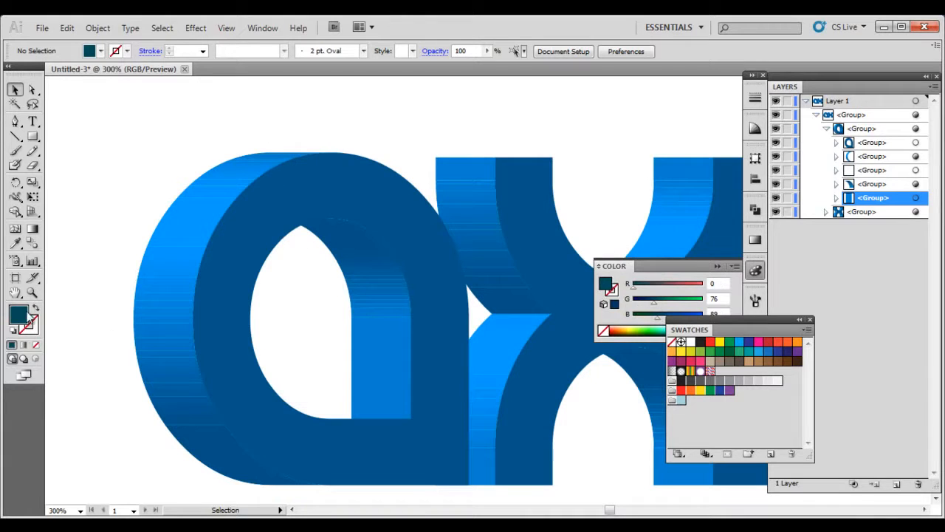
drag(575, 387, 672, 401)
click(680, 400)
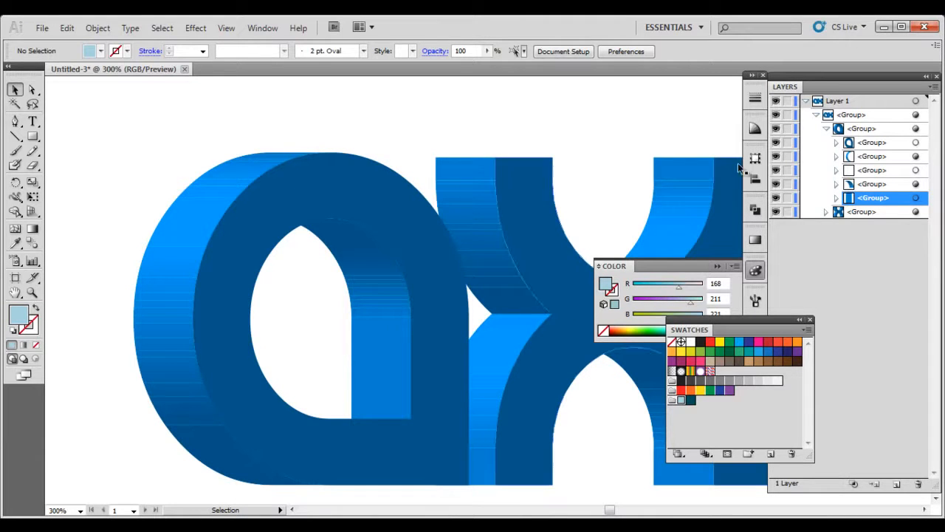
- Fill the front face of the "a" with a linear gradient from the light blue swatch to the dark teal swatch
click(916, 142)
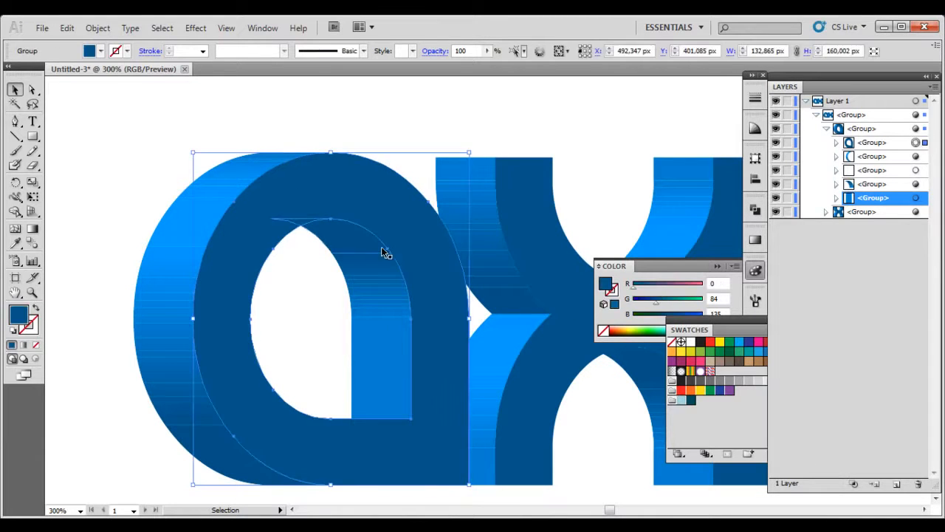
click(24, 346)
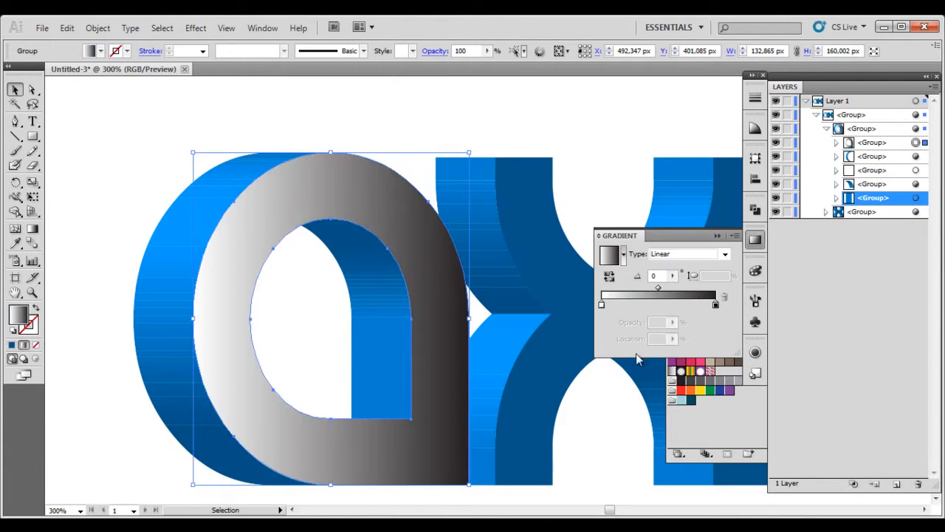
click(683, 402)
drag(682, 403, 603, 304)
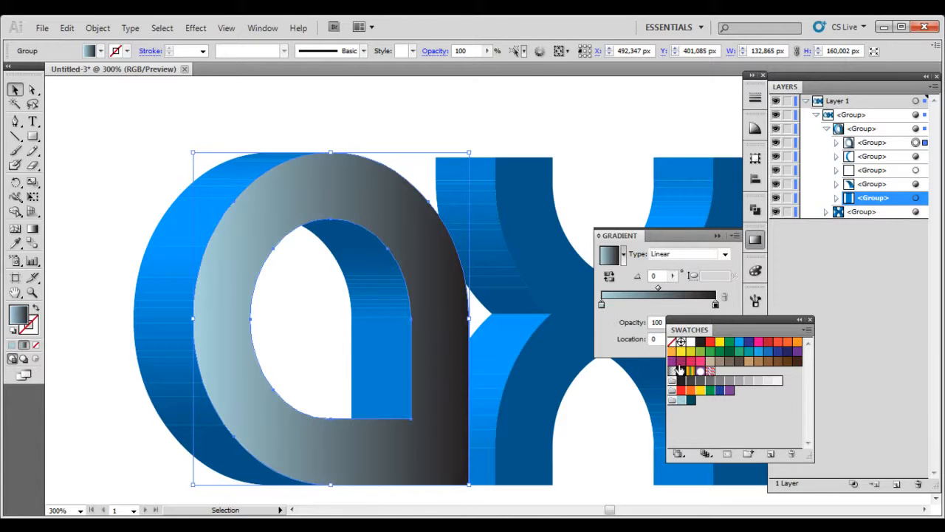
click(716, 305)
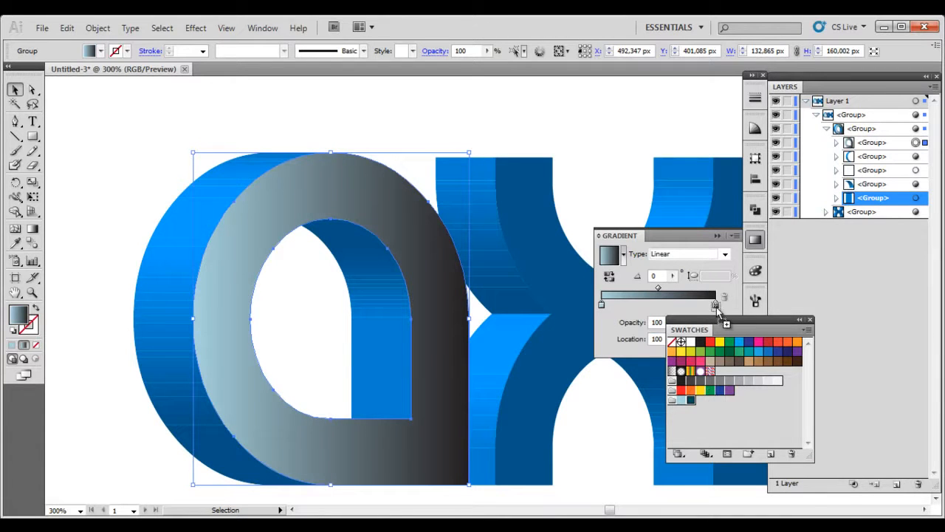
drag(718, 310, 717, 307)
- Redirect the front face's gradient with the Gradient tool so it runs steeply from light upper-left to dark lower-right, about -66°
click(33, 230)
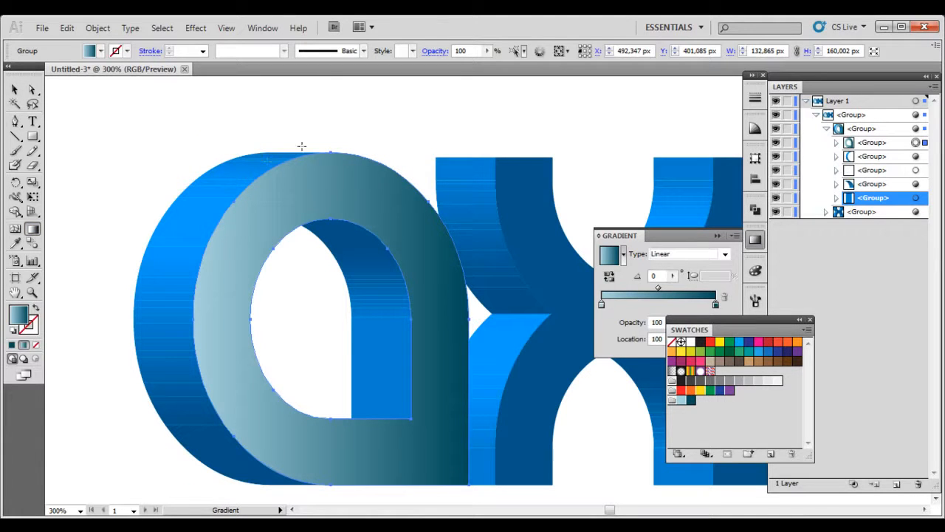
drag(299, 149, 367, 492)
drag(264, 157, 407, 481)
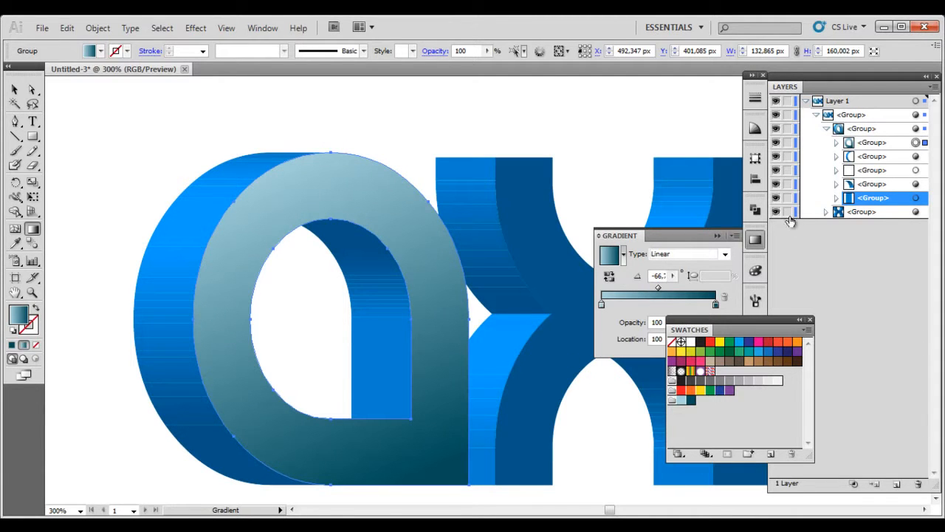
- Apply the light blue to dark teal gradient to the "a"'s outer side group, running as one downward blend at about -77°
click(916, 186)
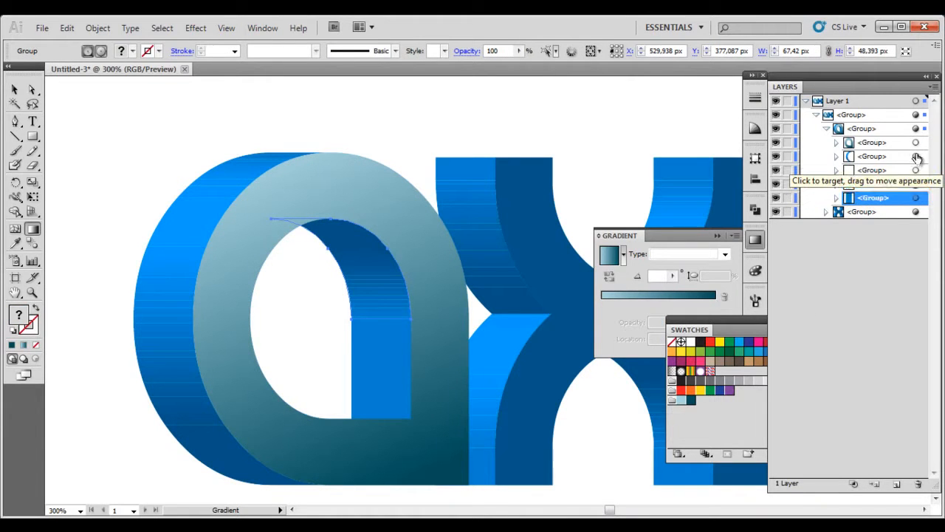
click(917, 156)
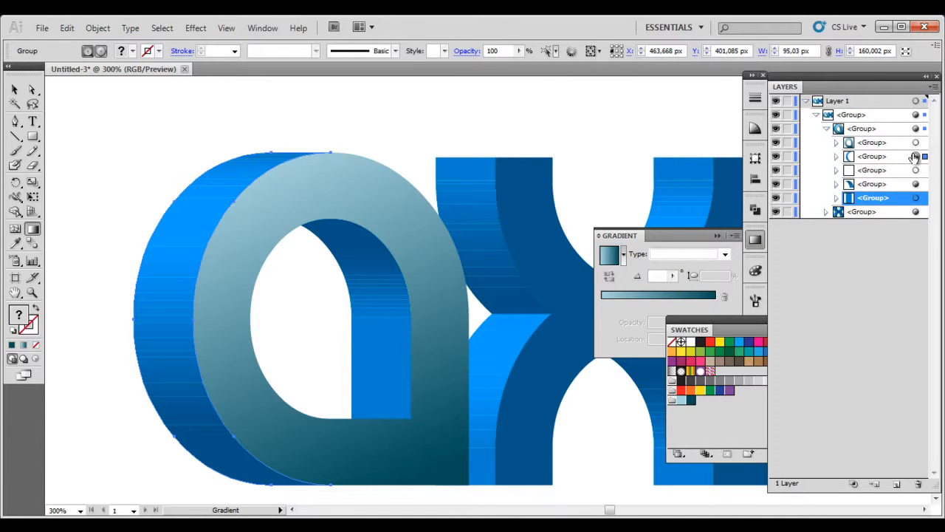
click(23, 344)
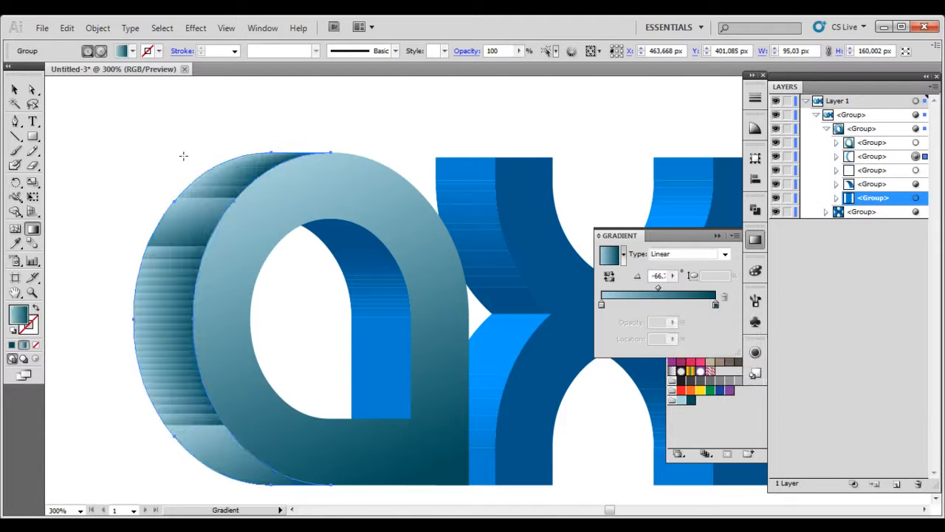
drag(184, 143, 266, 497)
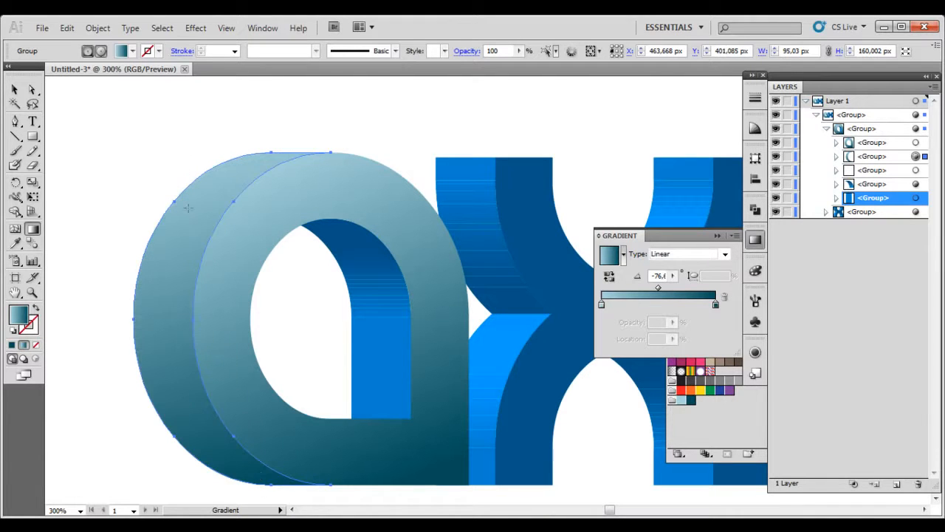
- Redirect the gradient on the "a"'s outer side so it runs from light upper-left to dark lower-right at about -71°
drag(200, 160, 229, 275)
drag(205, 150, 216, 291)
mouse_move(209, 153)
mouse_down()
mouse_move(232, 414)
mouse_move(242, 419)
mouse_up()
mouse_move(180, 171)
mouse_down()
mouse_move(232, 280)
mouse_move(260, 403)
mouse_up()
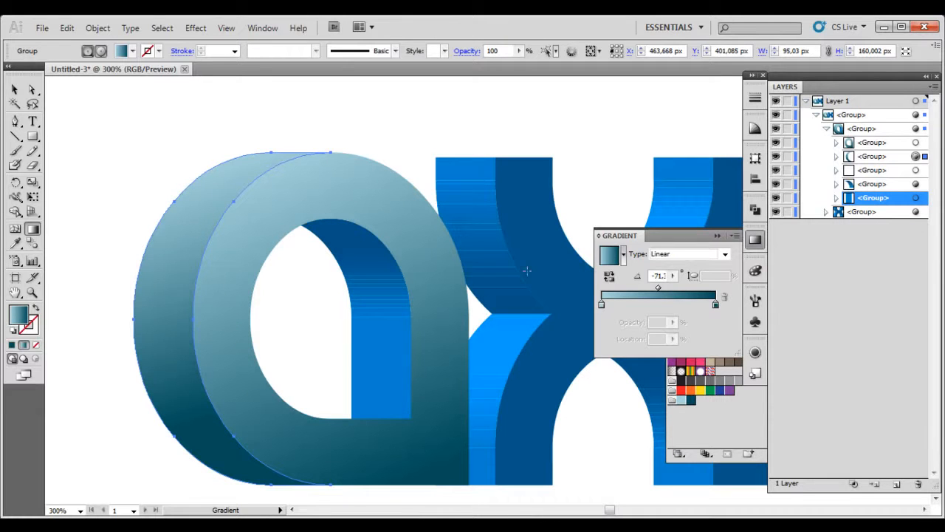
click(916, 170)
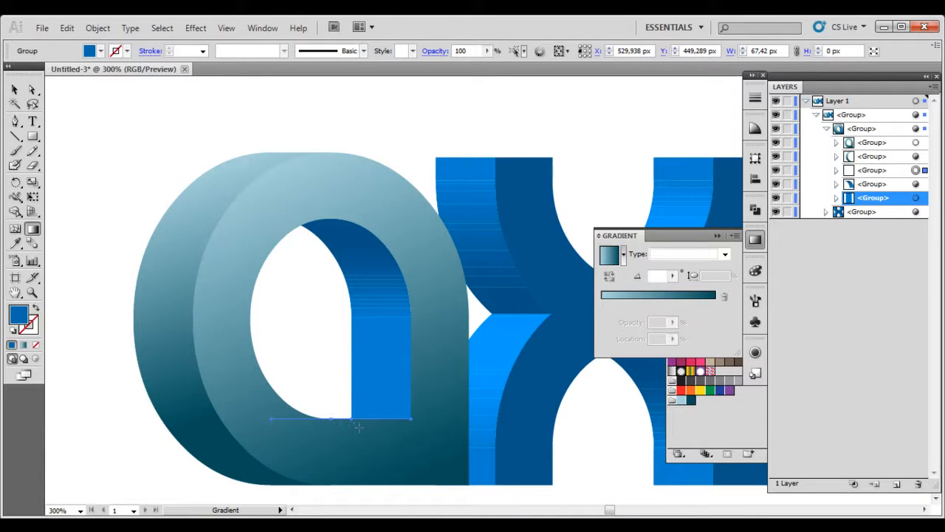
scroll(365, 427, up, 4)
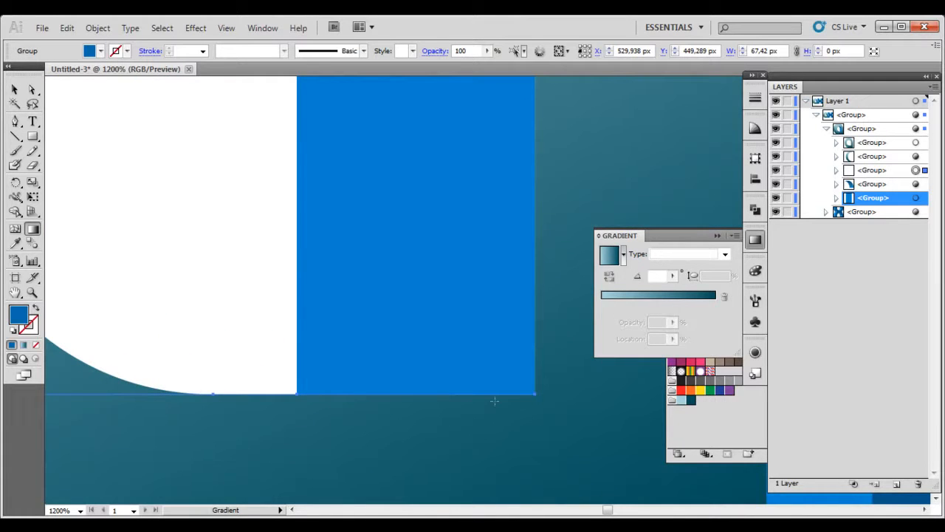
scroll(227, 387, down, 4)
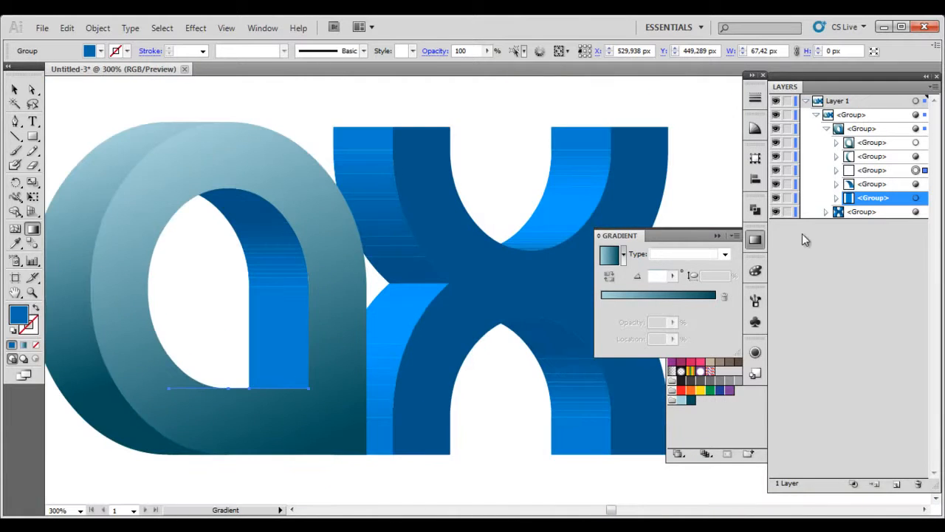
- Apply the light blue to dark teal gradient to the "a"'s inner curved side, running from light below to dark above at about 105°
click(916, 184)
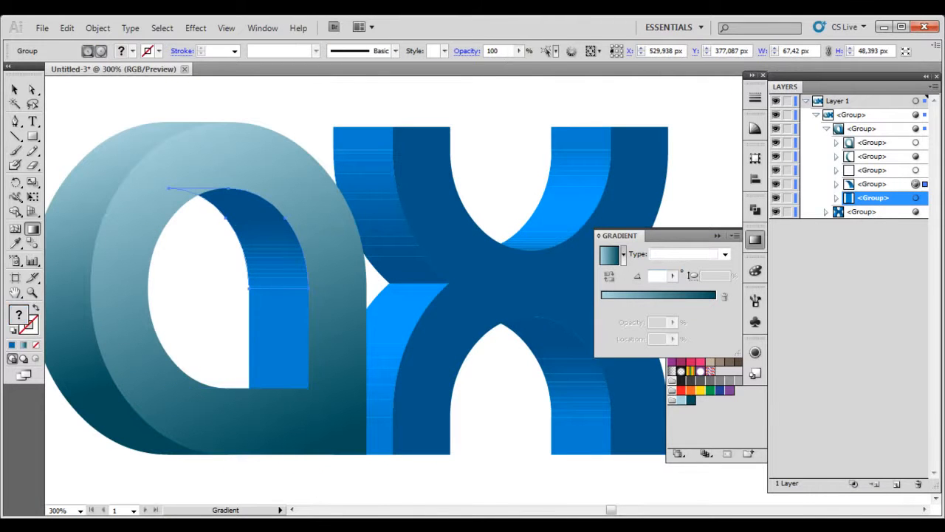
click(24, 345)
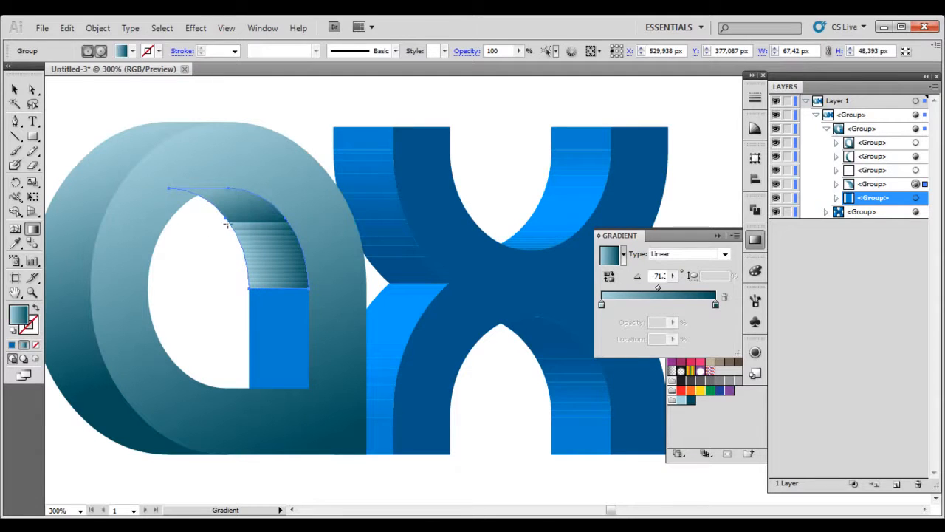
drag(278, 139, 370, 182)
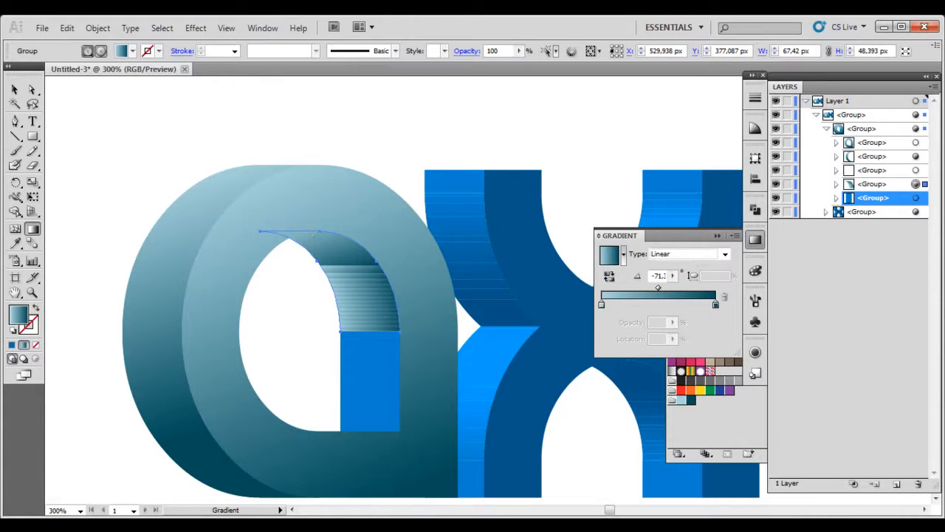
drag(309, 210, 372, 356)
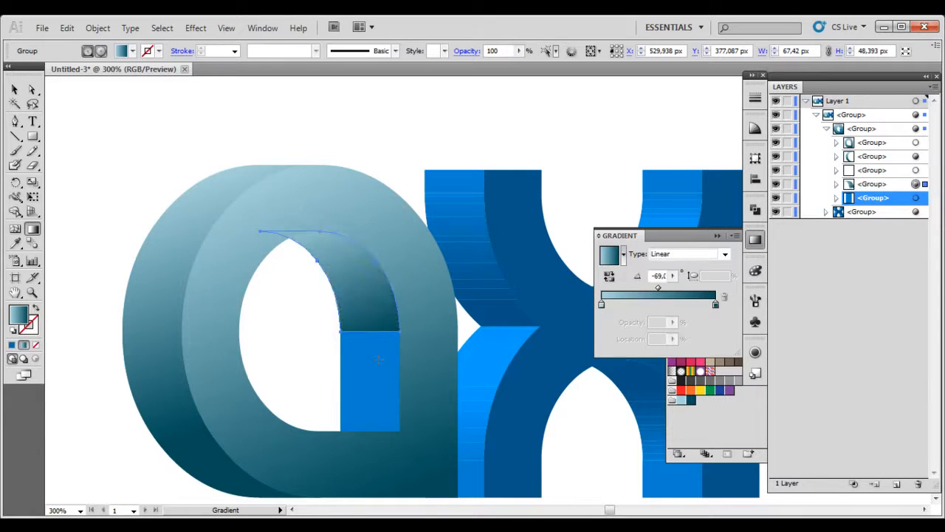
drag(367, 303, 323, 209)
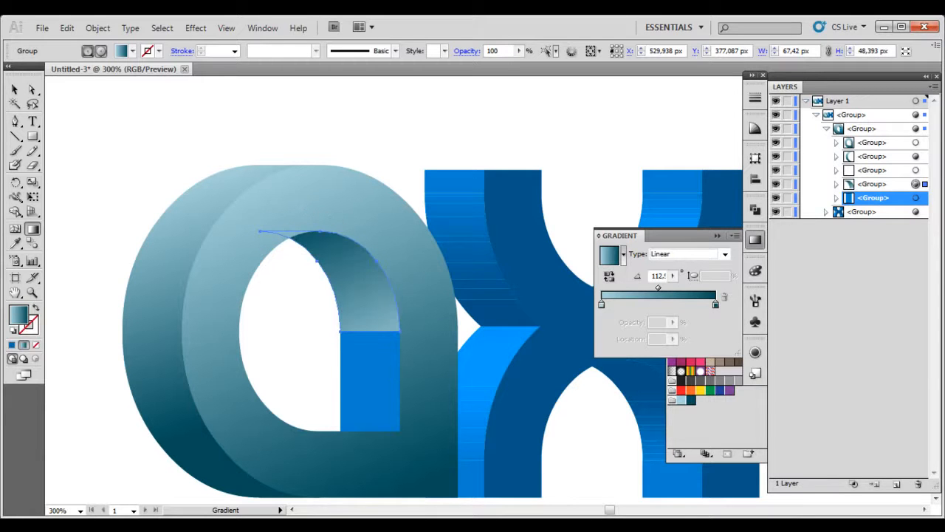
drag(357, 387, 329, 212)
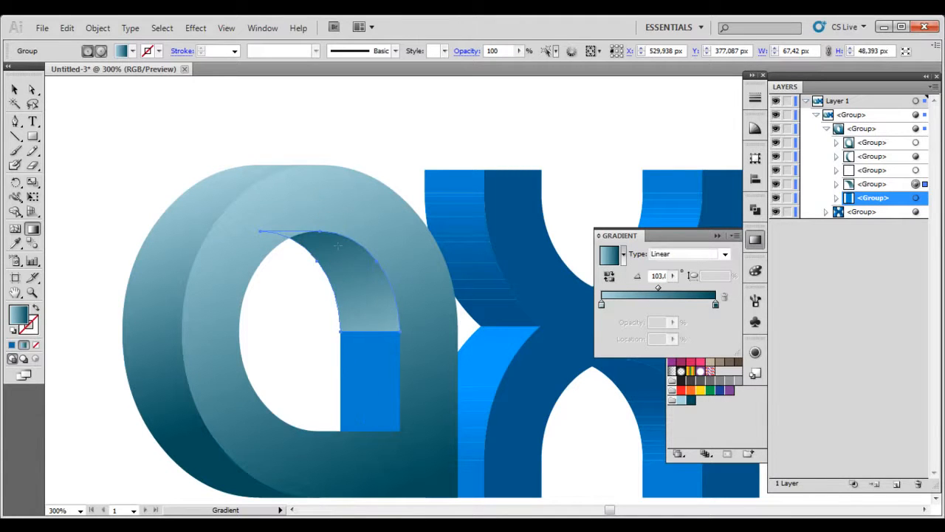
drag(374, 356, 327, 189)
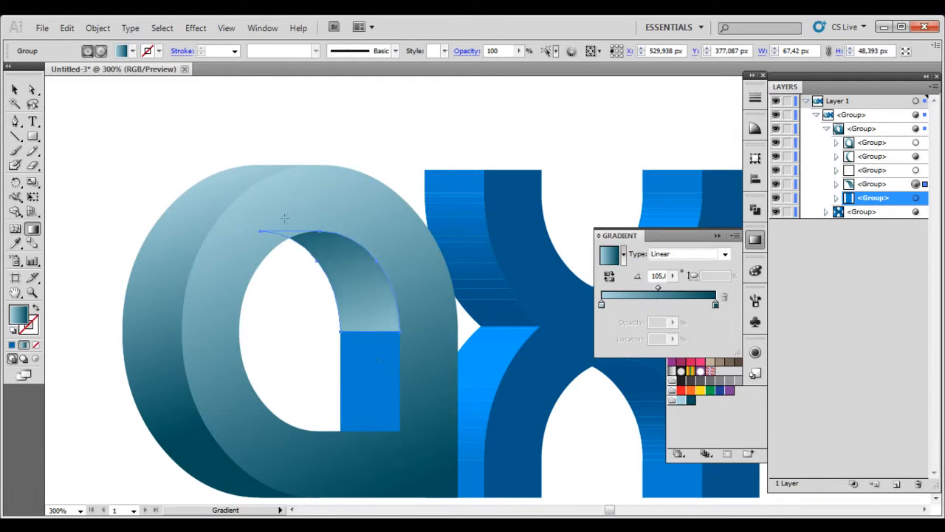
- Apply the light blue to dark teal gradient to the "a"'s inner straight side, running downward at about -89°
click(890, 172)
click(874, 199)
click(915, 199)
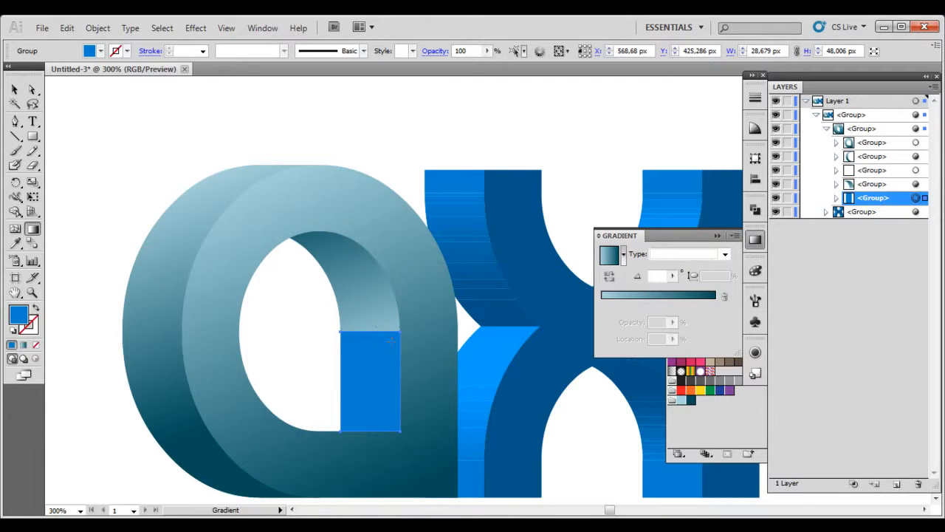
click(22, 346)
drag(384, 321, 381, 403)
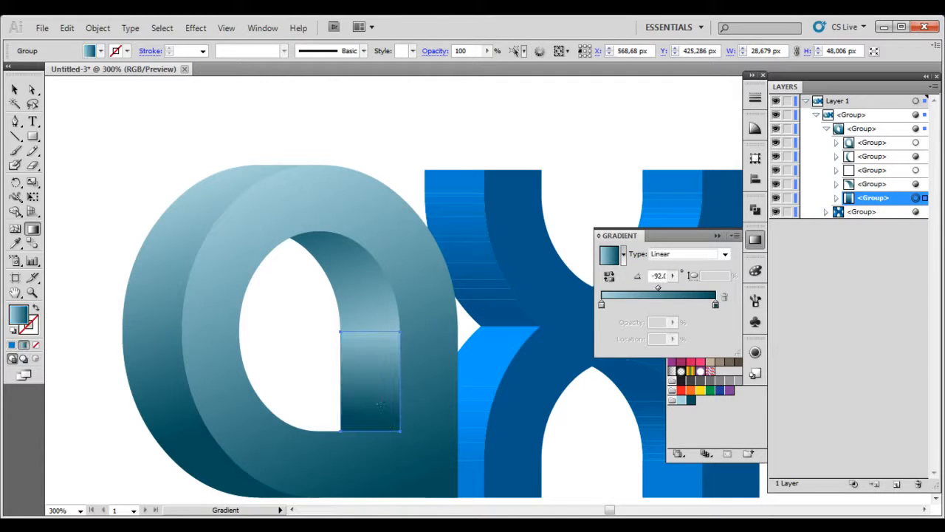
drag(373, 311, 373, 472)
drag(371, 300, 375, 489)
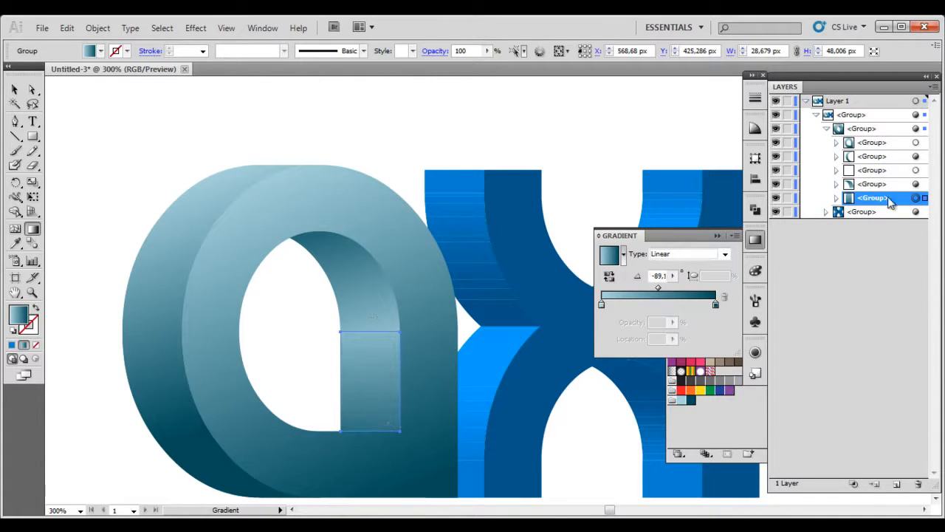
- Run one gradient across the "a"'s inner curved and straight sides together, light at the base to dark above at about 96.5°, and deselect
shift+click(916, 184)
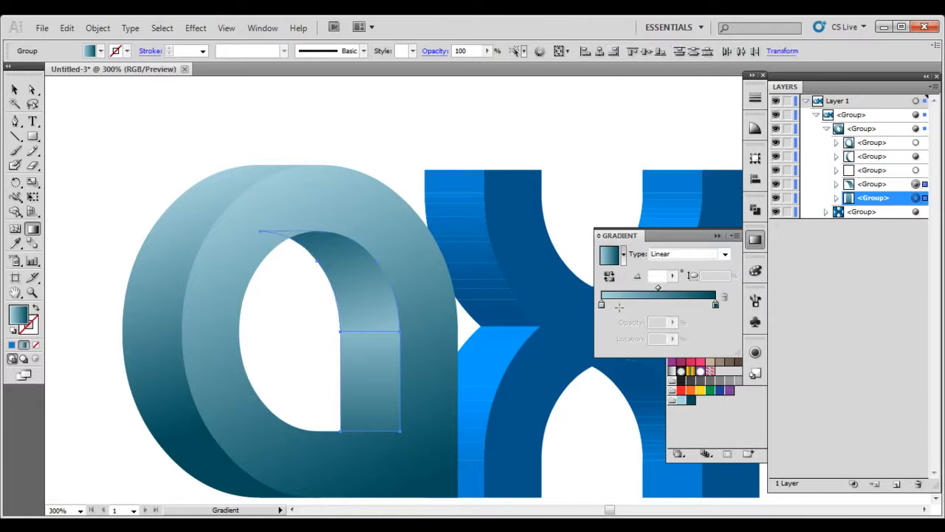
drag(378, 442, 331, 207)
drag(377, 447, 348, 185)
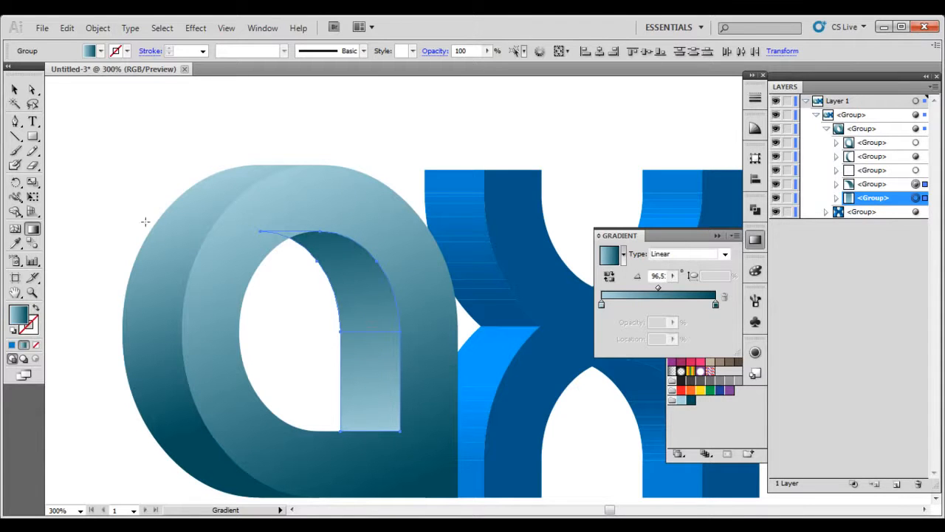
click(31, 88)
click(131, 133)
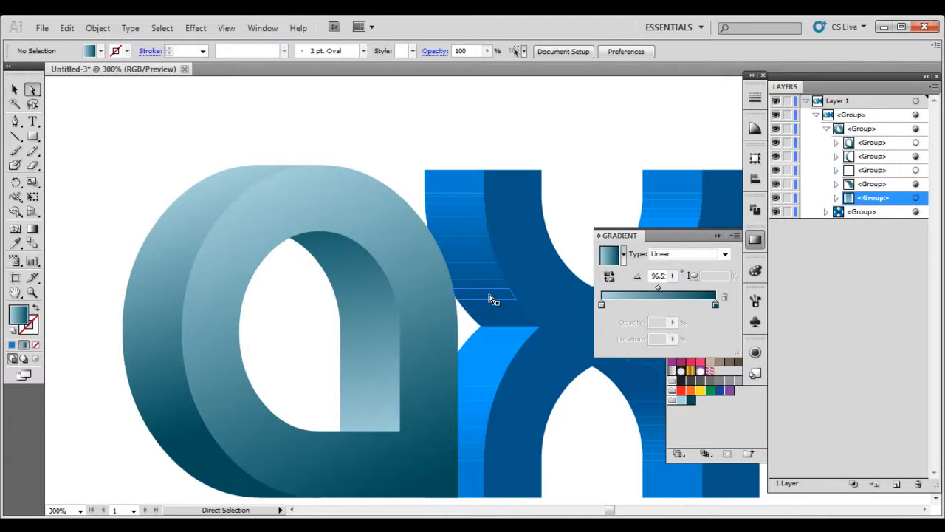
- Expand the "x" group to its face groups and fill its front face with the light blue to dark teal gradient
scroll(494, 299, down, 1)
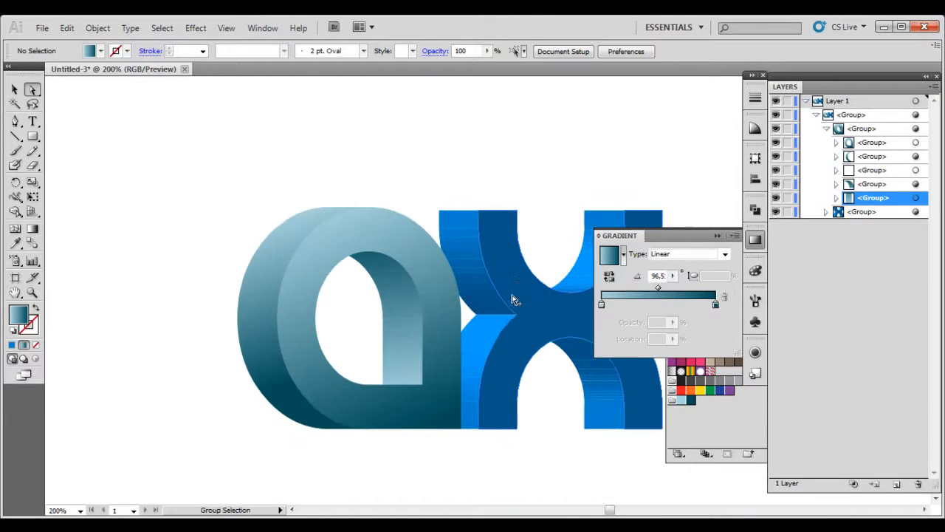
drag(517, 240, 416, 226)
scroll(436, 238, up, 1)
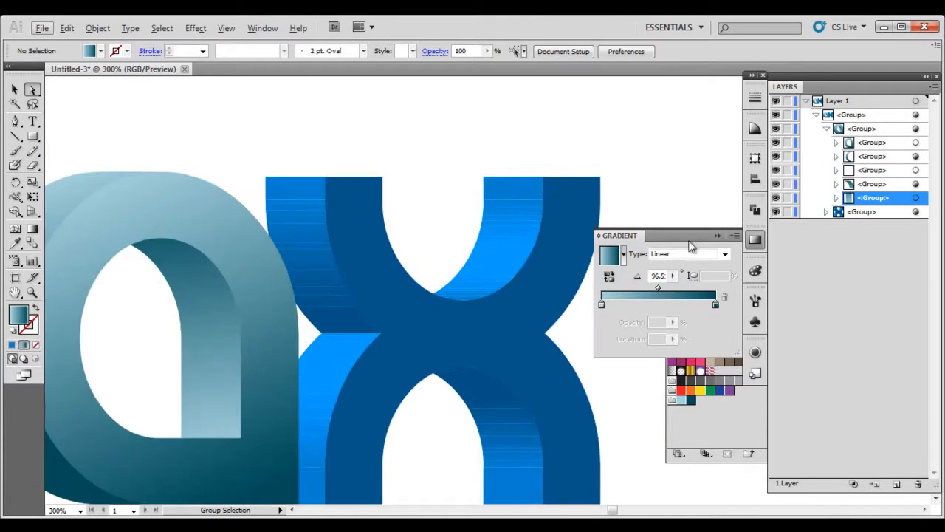
click(826, 212)
click(864, 225)
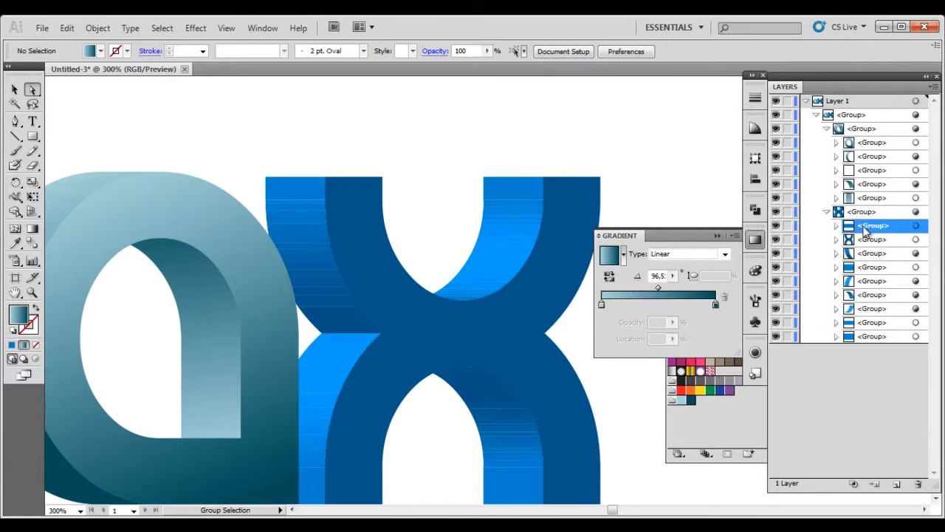
click(916, 226)
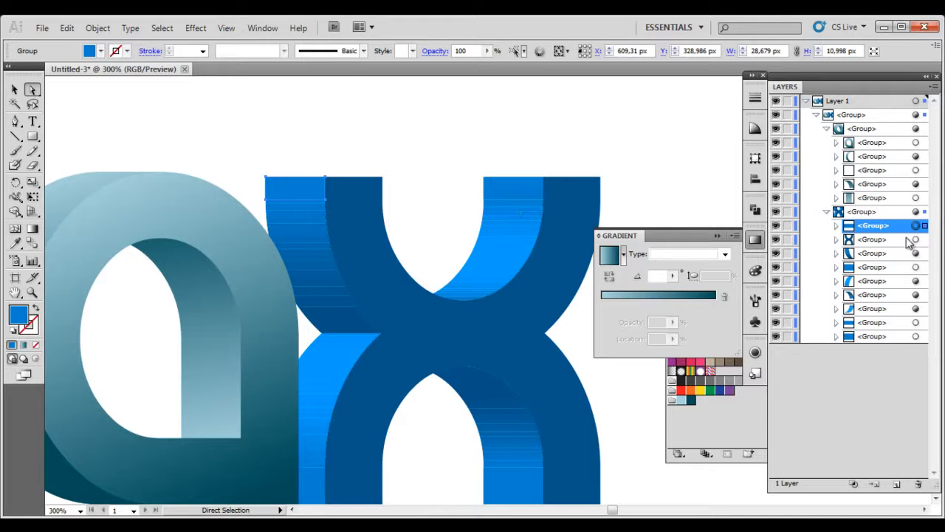
click(916, 240)
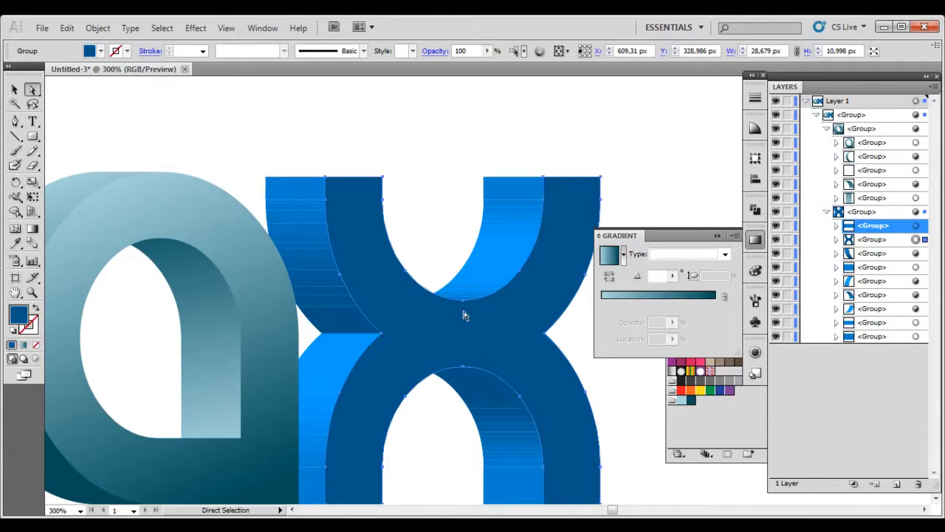
click(23, 345)
- Redirect the "x" front face's gradient with the Gradient tool so it runs from light above to dark below at about -88.5°
click(32, 228)
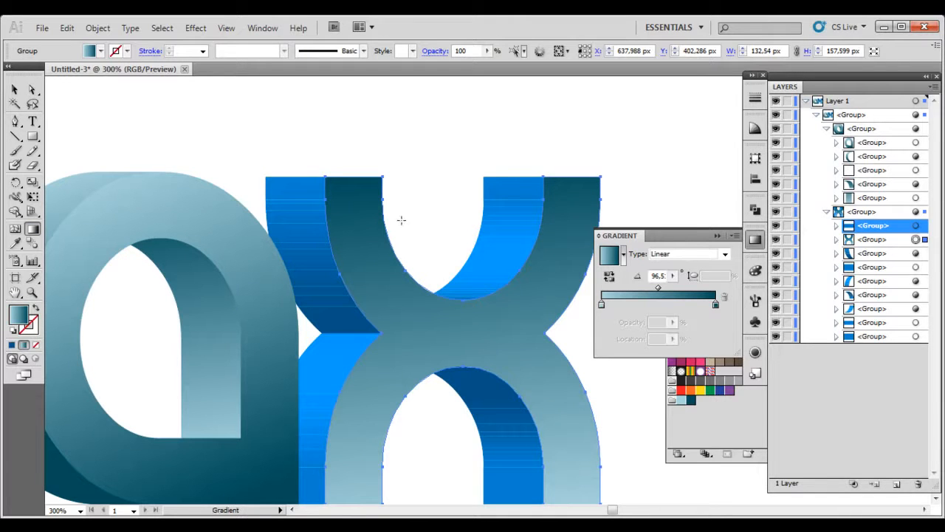
drag(467, 180, 473, 418)
key(space)
drag(529, 222, 519, 288)
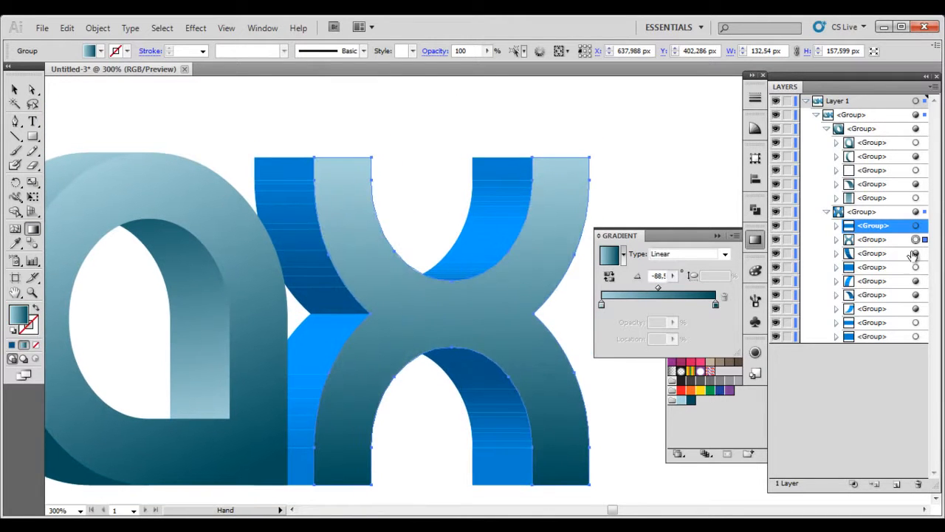
- Fill the curved side of the "x"'s upper-left arm with the light blue to dark teal gradient
click(915, 254)
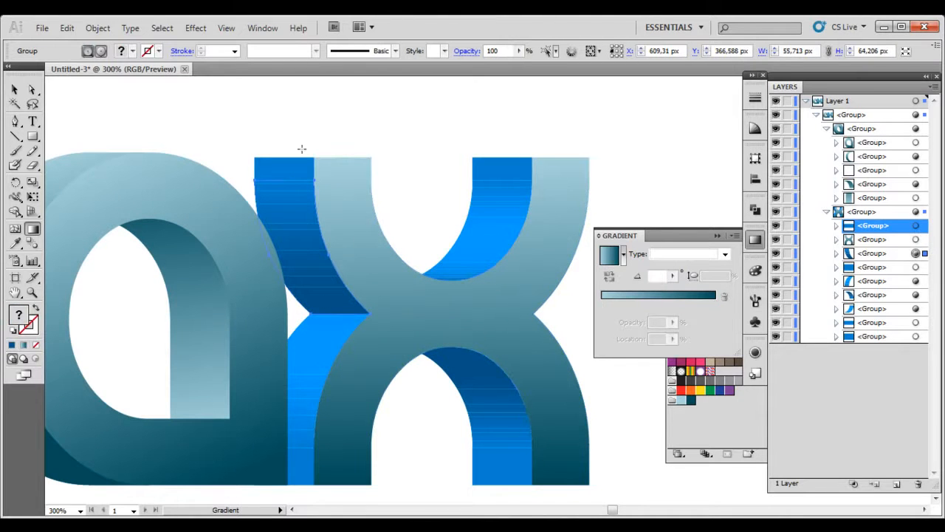
click(24, 345)
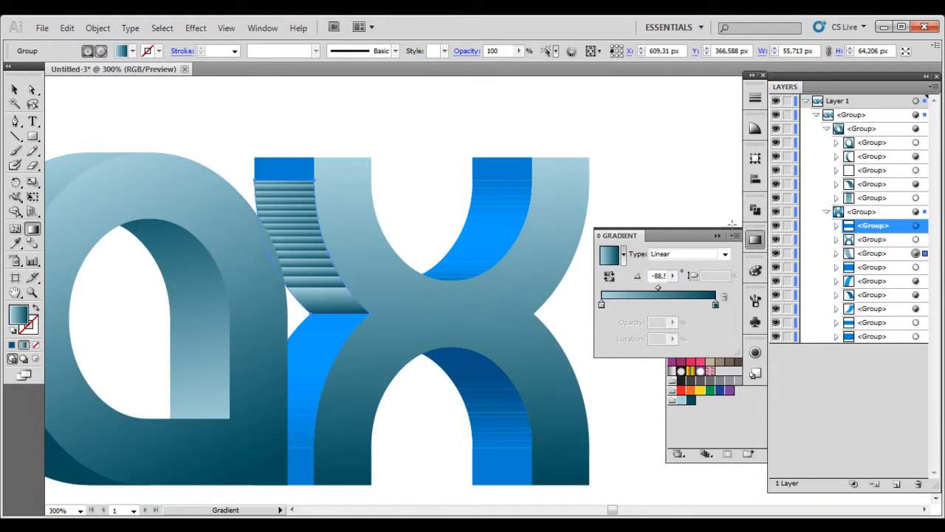
shift+click(916, 267)
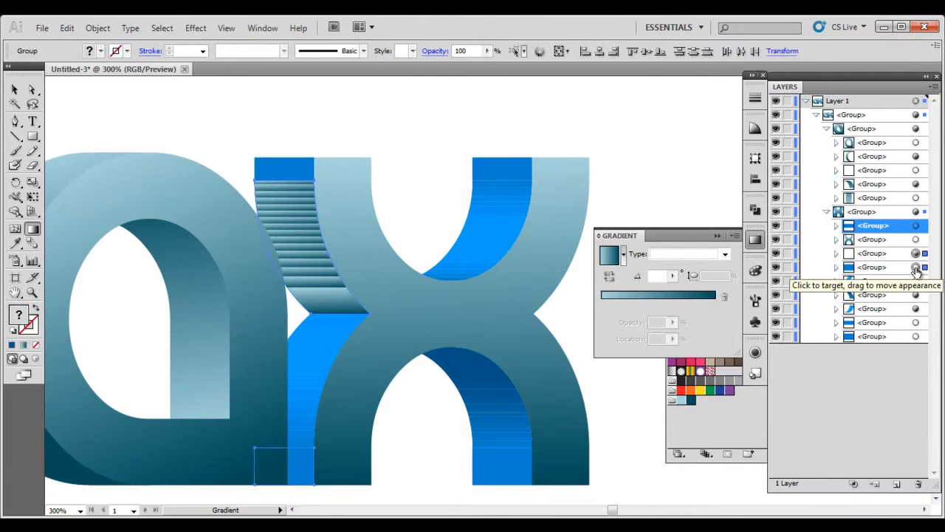
shift+click(916, 268)
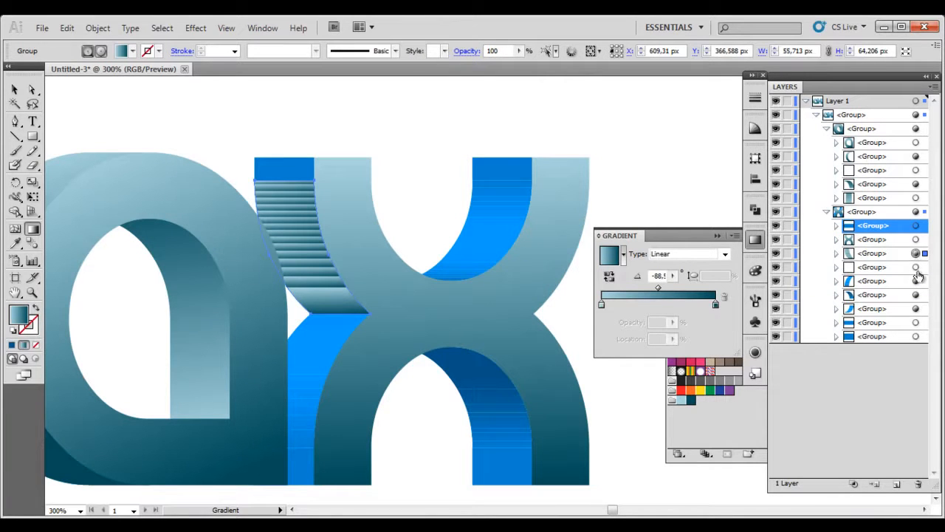
shift+click(916, 337)
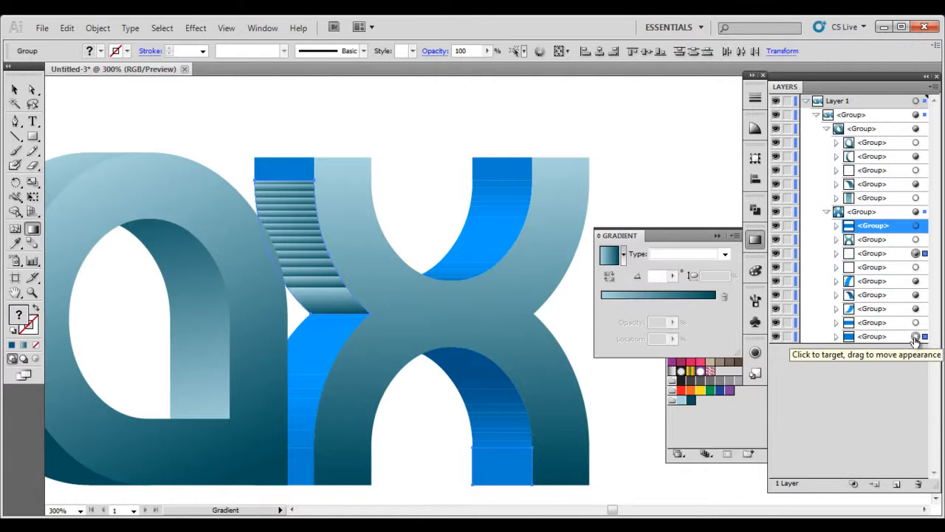
drag(274, 148, 346, 294)
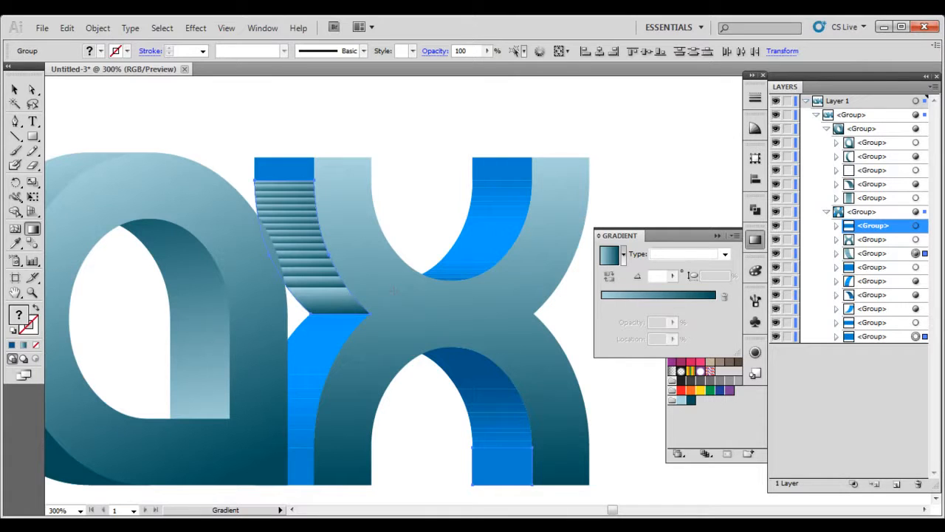
click(31, 91)
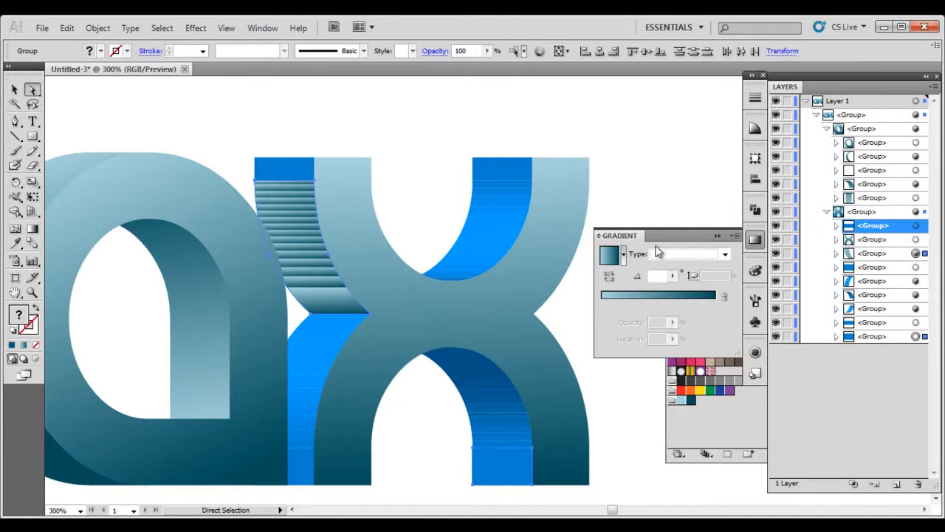
shift+click(916, 337)
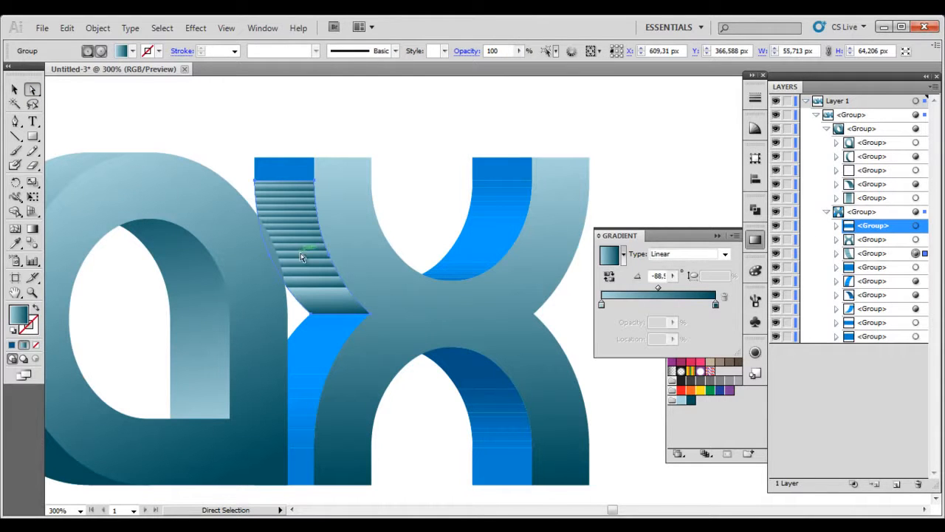
- Add the gradient to the straight end of the "x"'s upper-left arm and run one gradient down both side faces at about -78°
shift+click(290, 174)
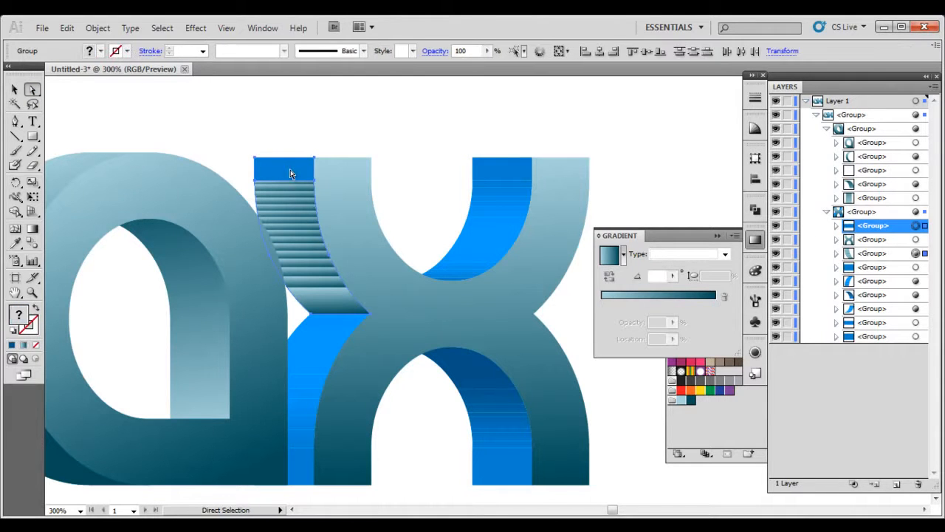
click(24, 345)
mouse_move(446, 370)
mouse_down()
mouse_move(405, 299)
mouse_move(449, 381)
mouse_up()
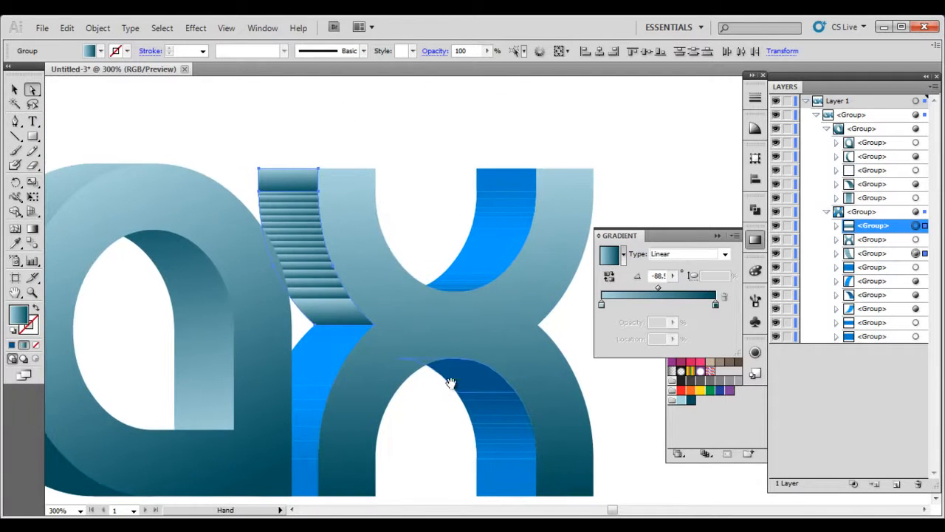
click(32, 229)
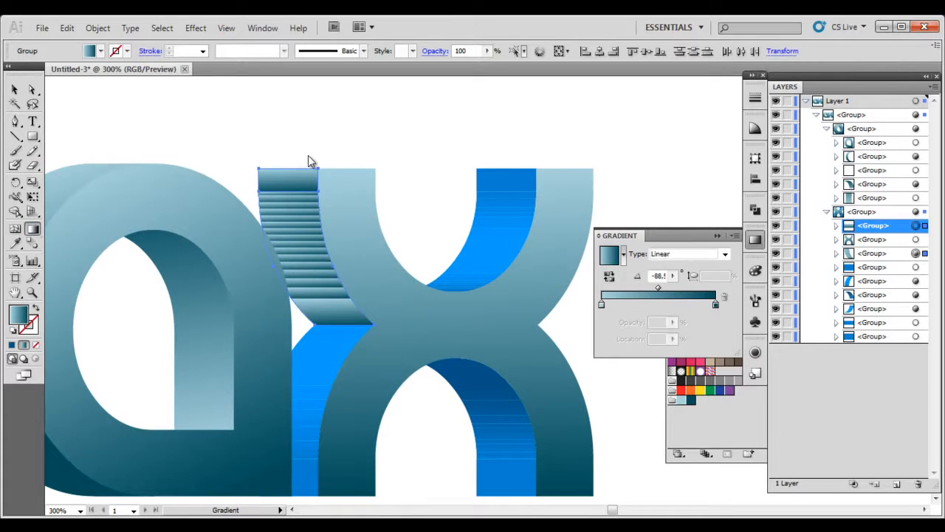
drag(319, 271, 339, 336)
mouse_move(285, 155)
mouse_down()
mouse_move(326, 350)
mouse_move(322, 341)
mouse_up()
click(14, 89)
click(32, 88)
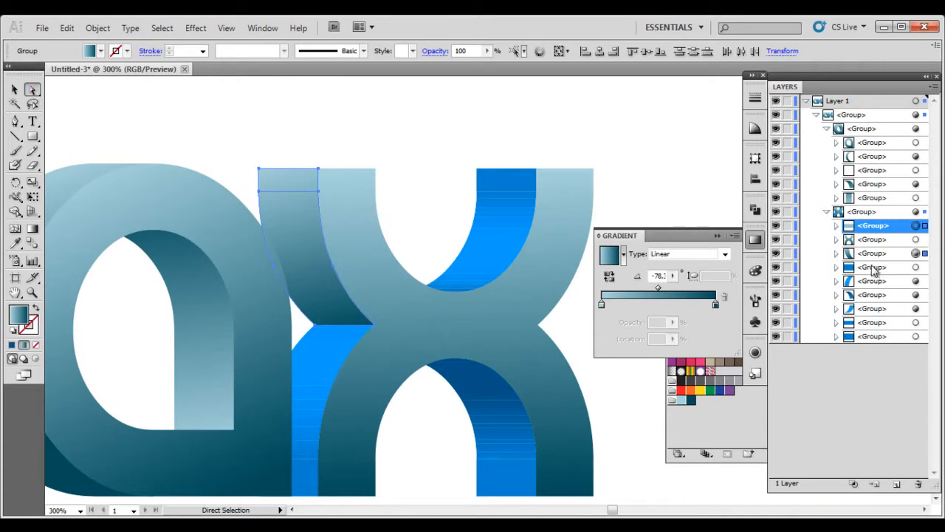
- Fill the curved and straight side faces of the "x"'s lower-left arm with the light blue to dark teal gradient
click(880, 272)
click(776, 270)
click(776, 270)
click(776, 270)
click(776, 270)
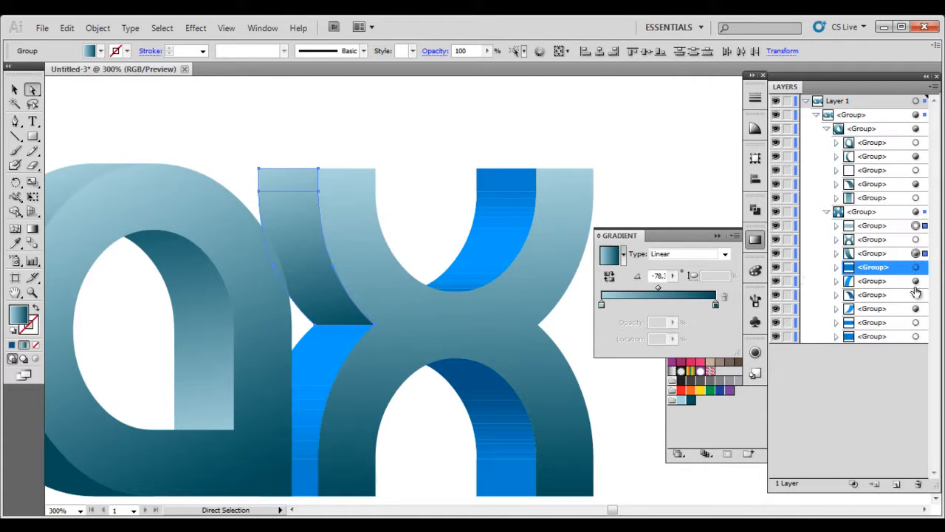
click(896, 285)
click(915, 283)
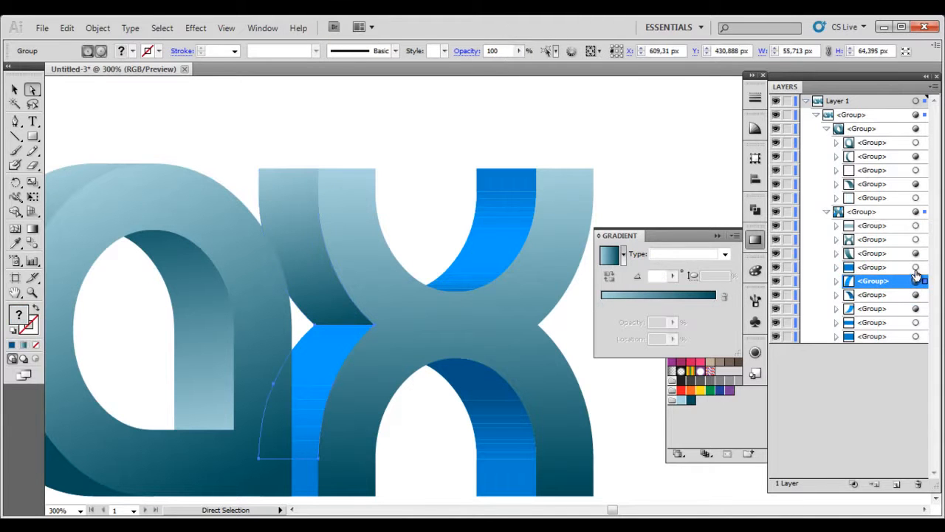
shift+click(915, 268)
key(space)
drag(340, 348, 361, 275)
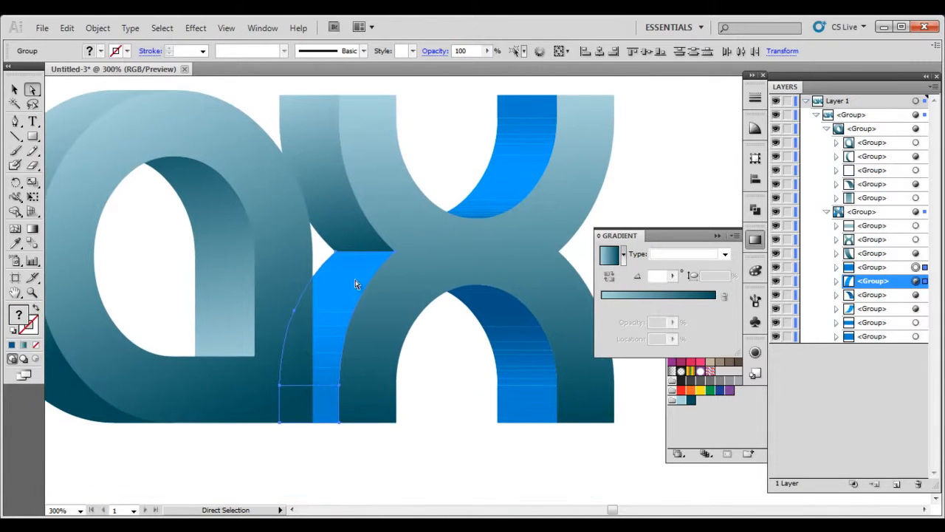
click(32, 229)
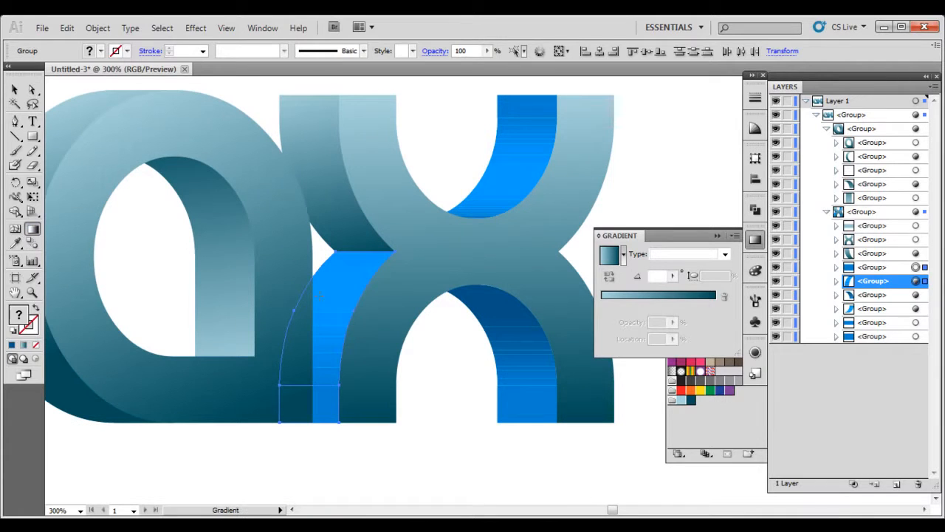
drag(360, 250, 322, 428)
click(23, 345)
- Run one gradient across the lower-left arm's side faces, light at the base to dark at the middle, at about 77°
drag(319, 421, 358, 238)
drag(315, 434, 361, 228)
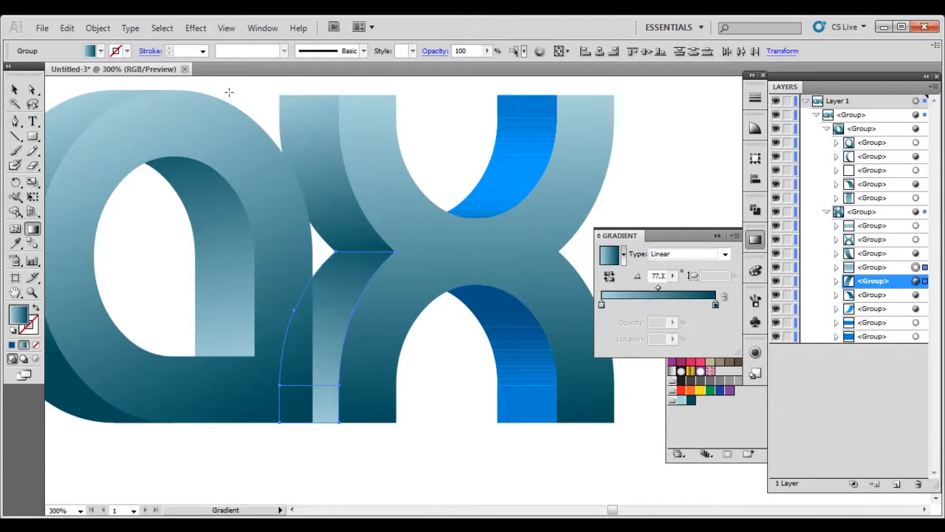
drag(312, 434, 368, 246)
drag(312, 433, 354, 255)
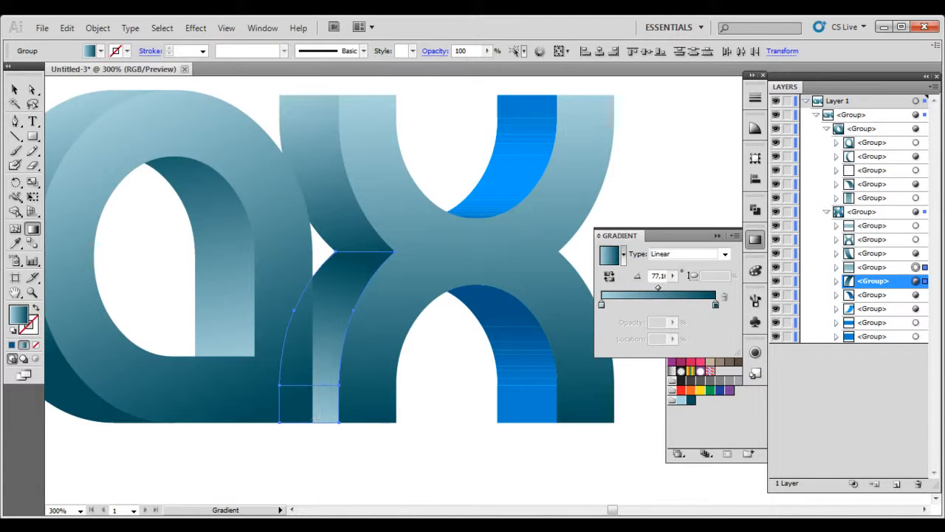
click(14, 89)
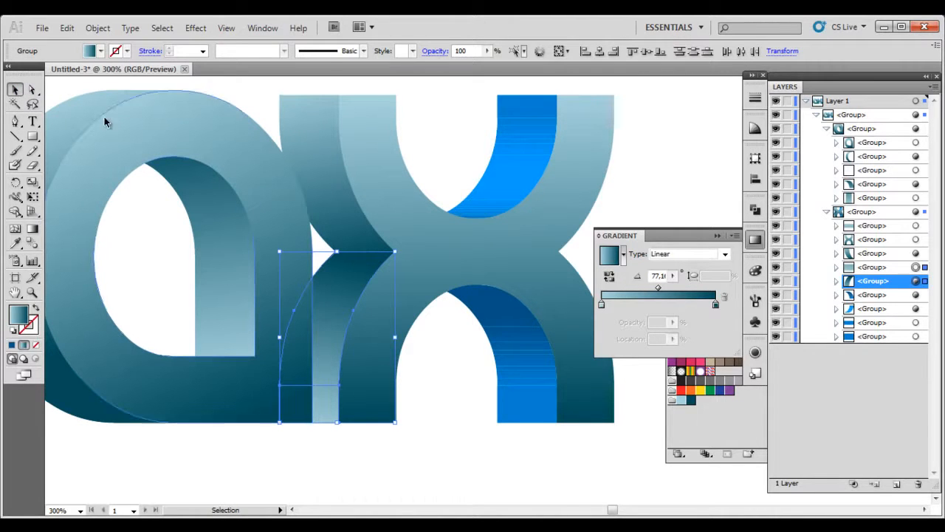
- Fill both inner side faces of the "x"'s lower-right arm with one gradient, light at the base to dark above, at about 101°
click(895, 295)
click(916, 294)
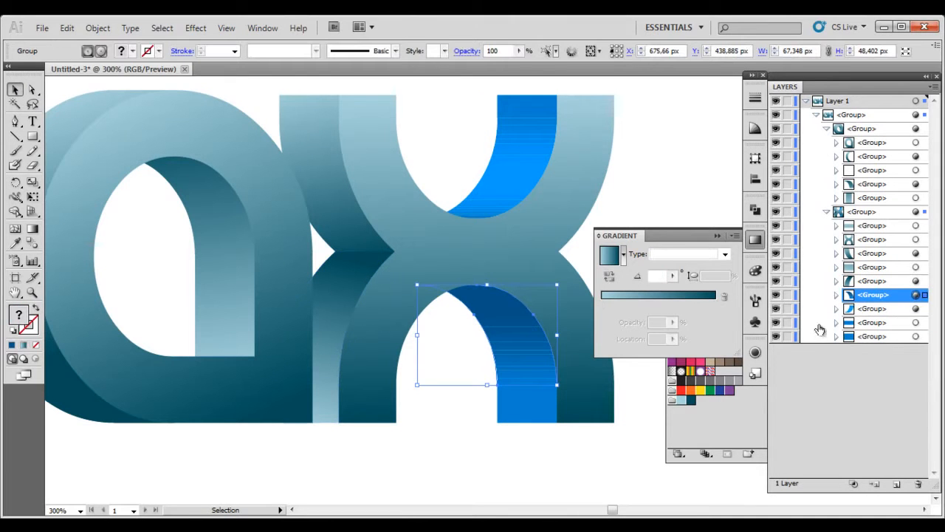
click(776, 337)
click(776, 337)
shift+click(915, 336)
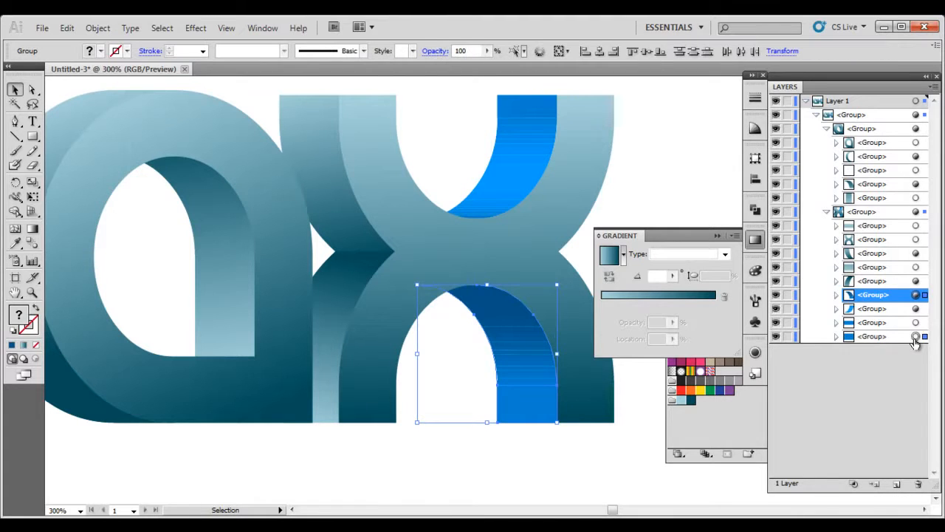
click(33, 229)
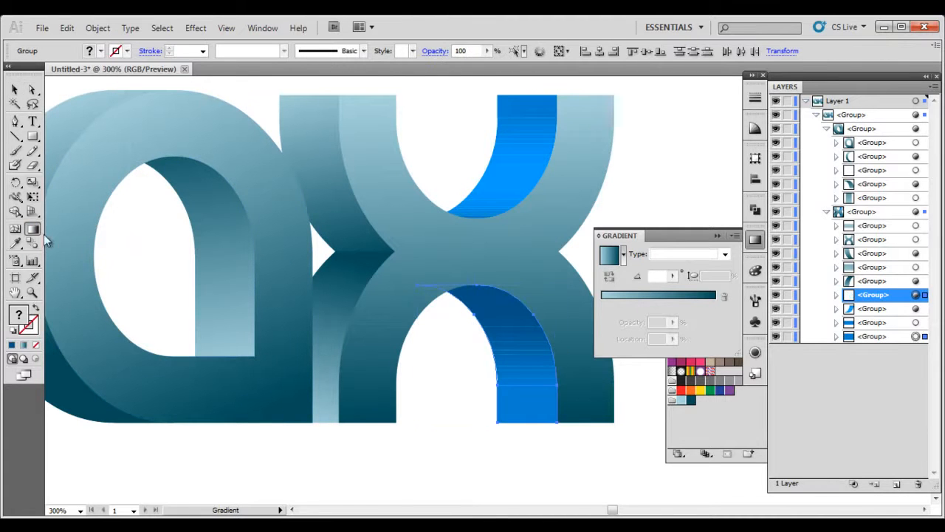
click(23, 345)
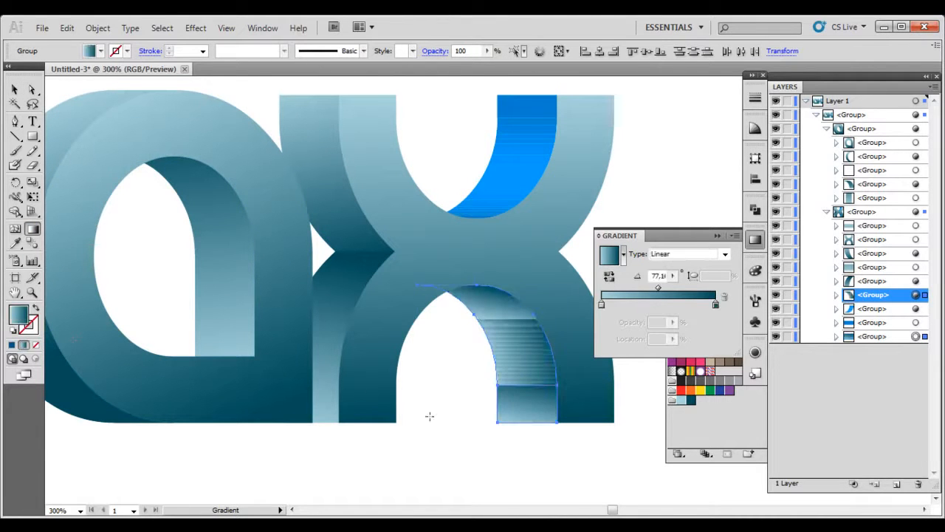
drag(522, 431, 494, 290)
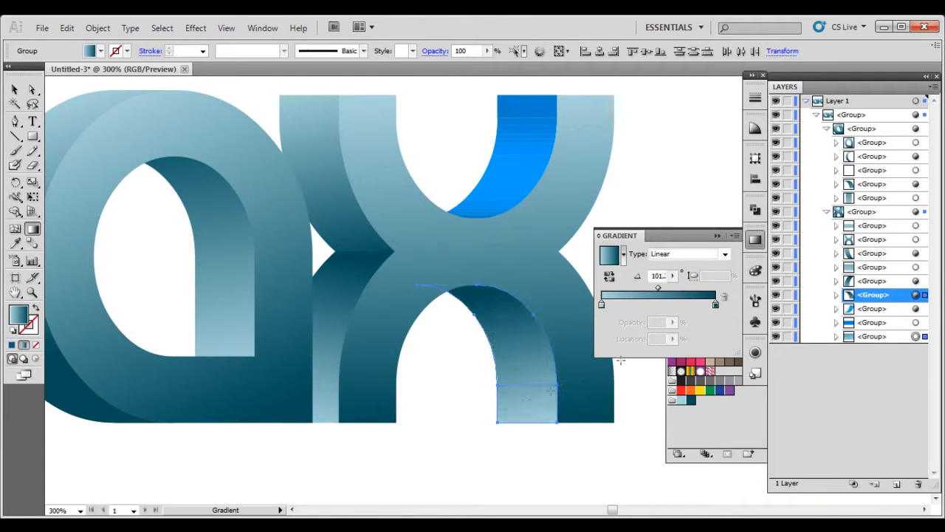
- Fill both inner side faces of the "x"'s upper-right arm with one gradient, light above to dark below, at about -98.5°, and deselect
click(890, 324)
click(916, 325)
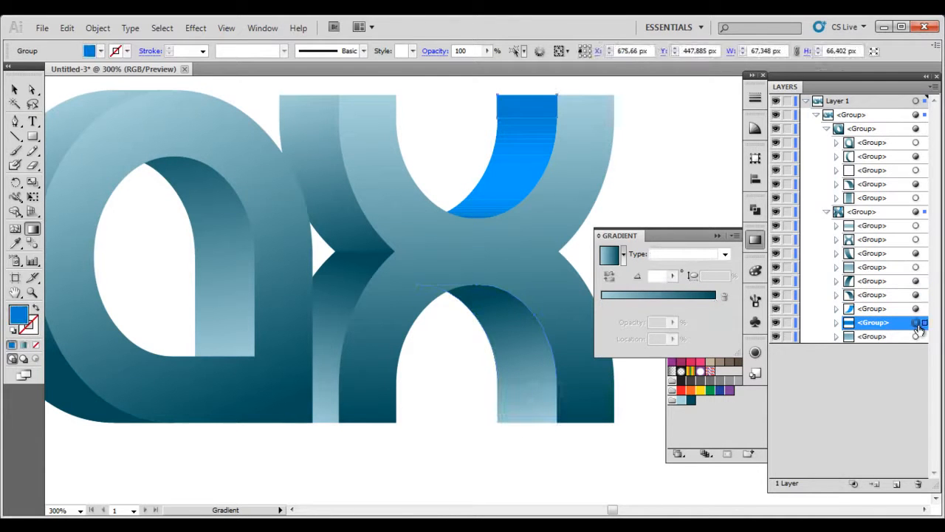
shift+click(916, 313)
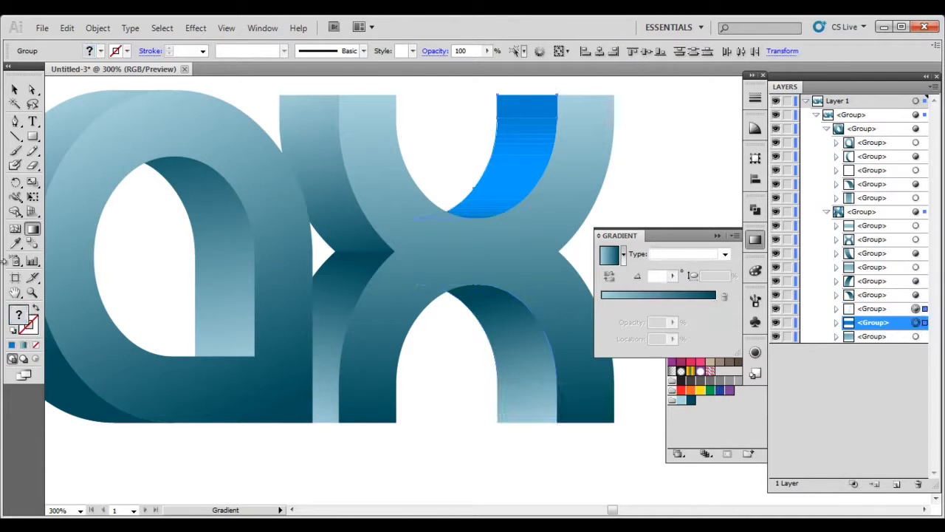
click(33, 229)
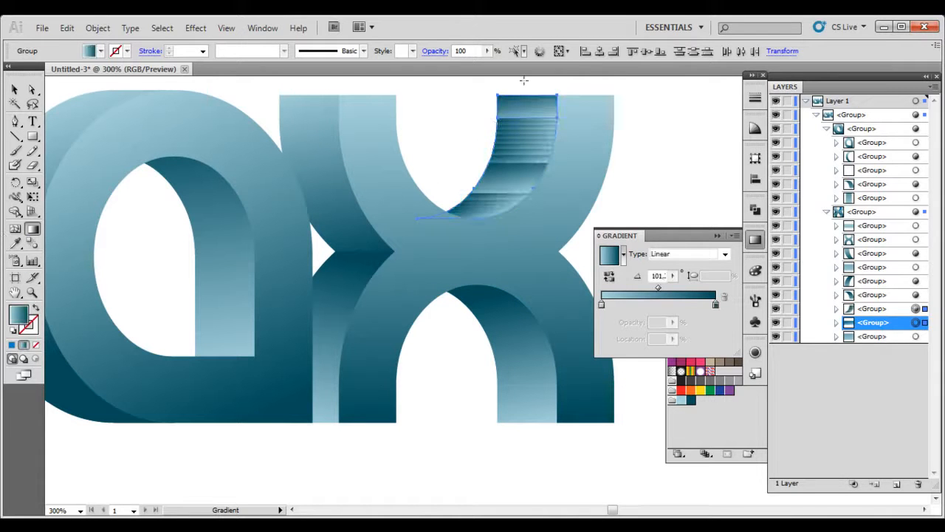
drag(513, 105, 481, 291)
drag(511, 145, 494, 281)
click(32, 90)
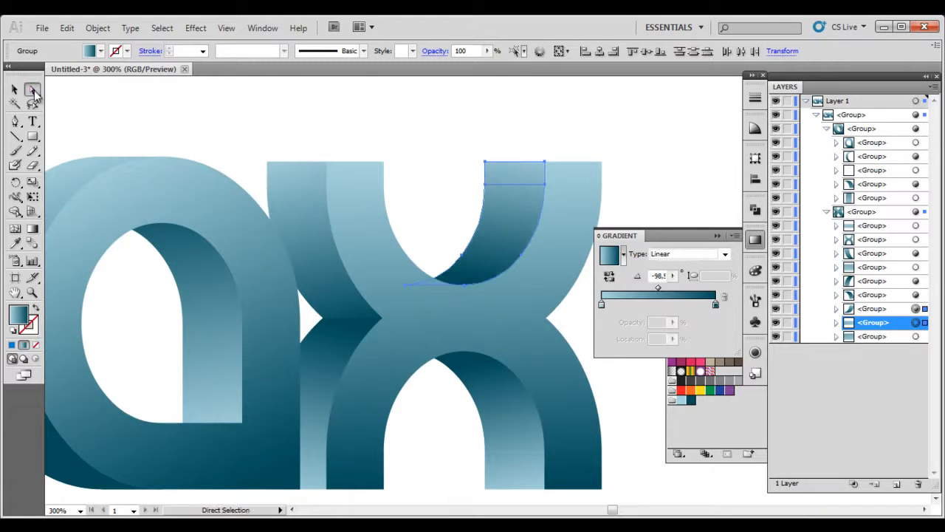
click(334, 134)
- Collapse the logo's group and Layer 1 in the layer list, and add a new layer above Layer 1
scroll(386, 203, down, 2)
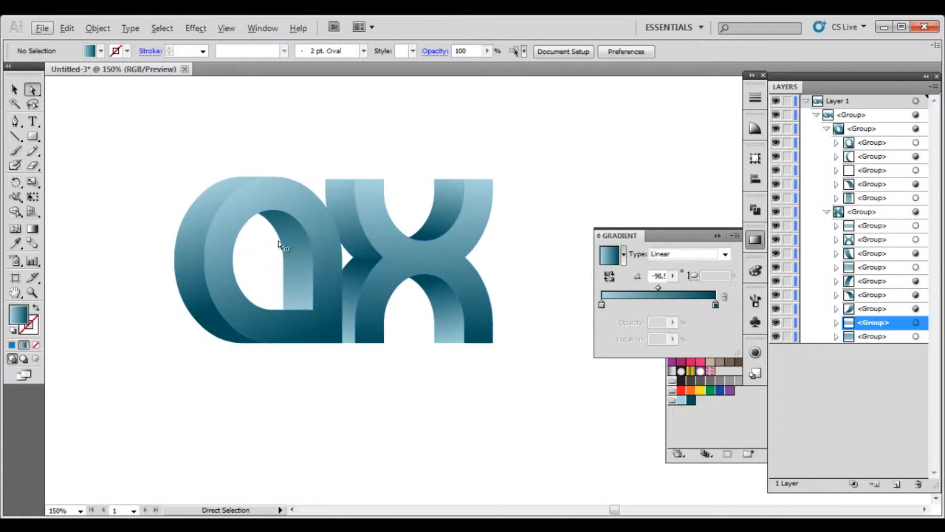
drag(350, 134, 379, 180)
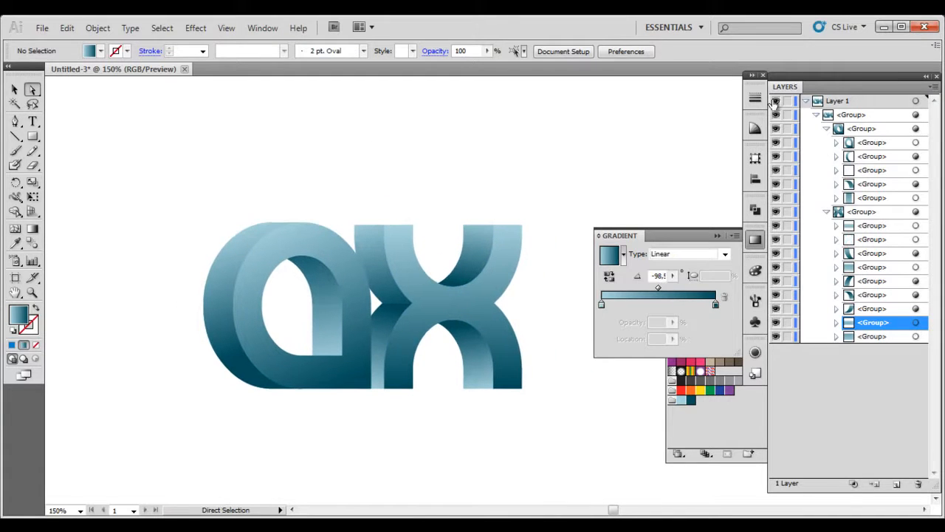
click(815, 116)
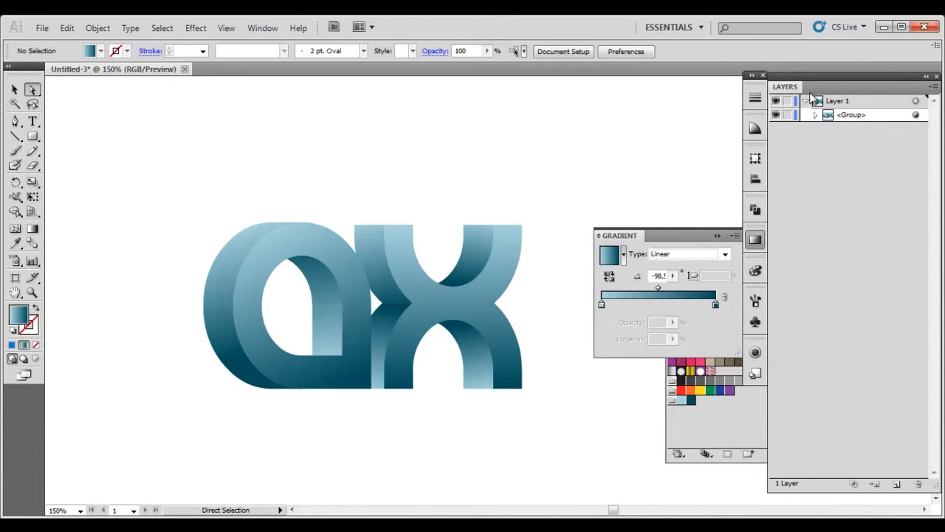
click(807, 101)
click(822, 104)
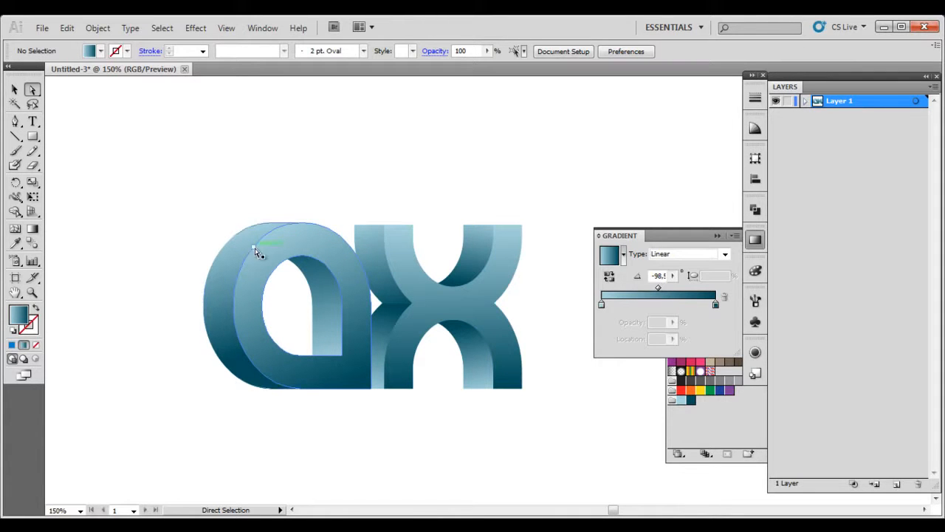
scroll(278, 245, up, 1)
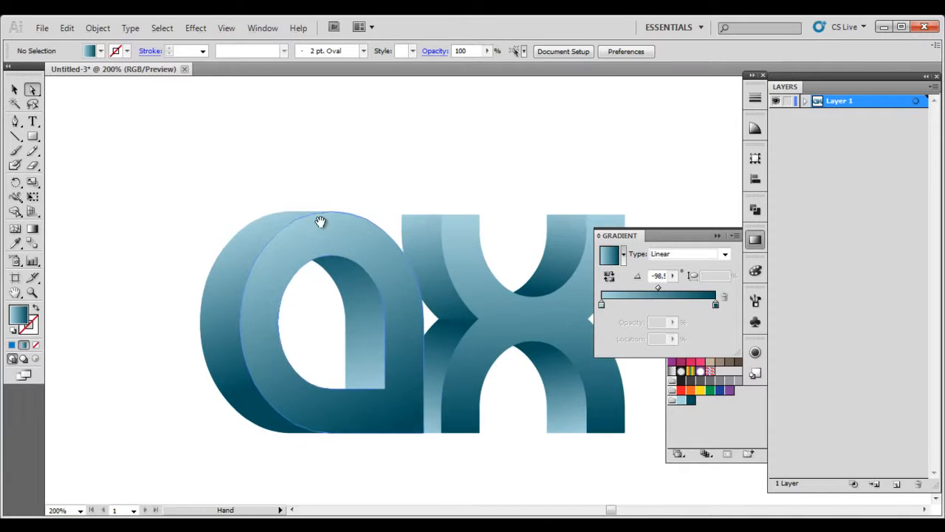
scroll(325, 222, up, 1)
drag(464, 255, 424, 249)
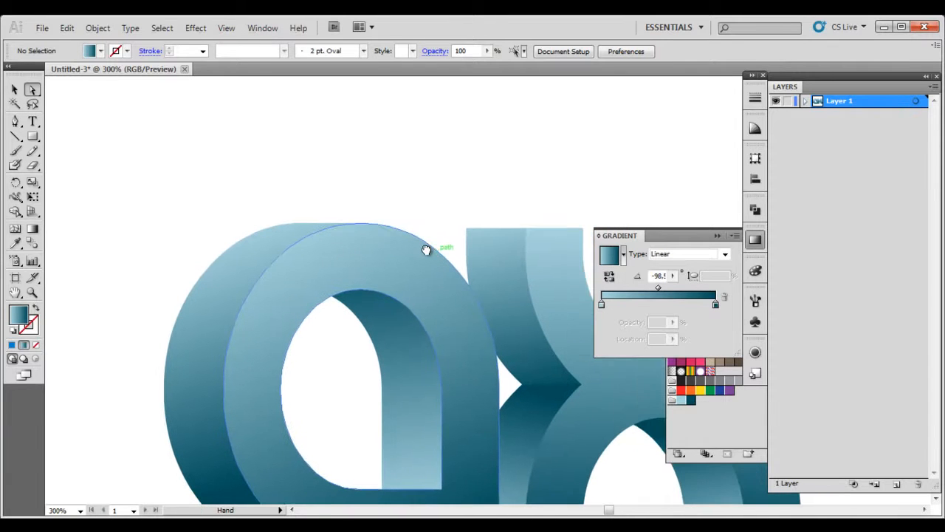
click(893, 484)
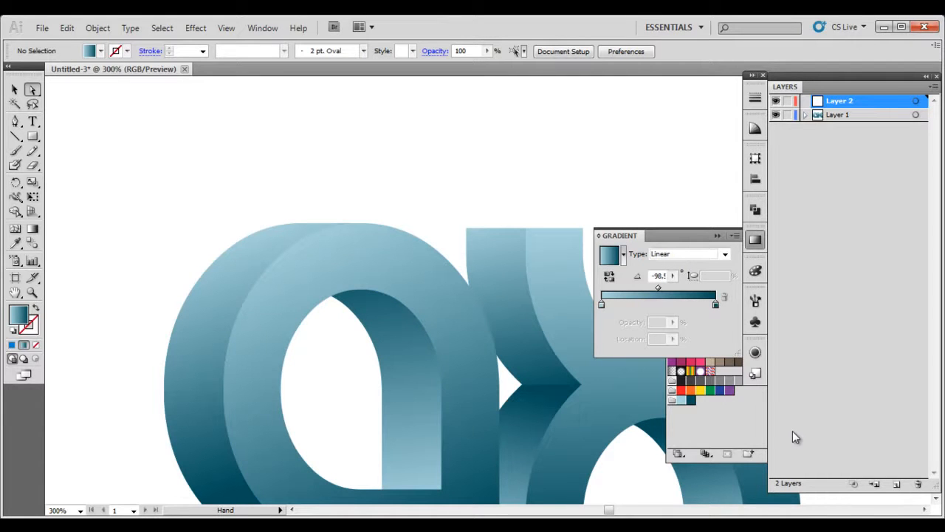
- Change the fill from the gradient to solid white (FFFFFF)
click(13, 345)
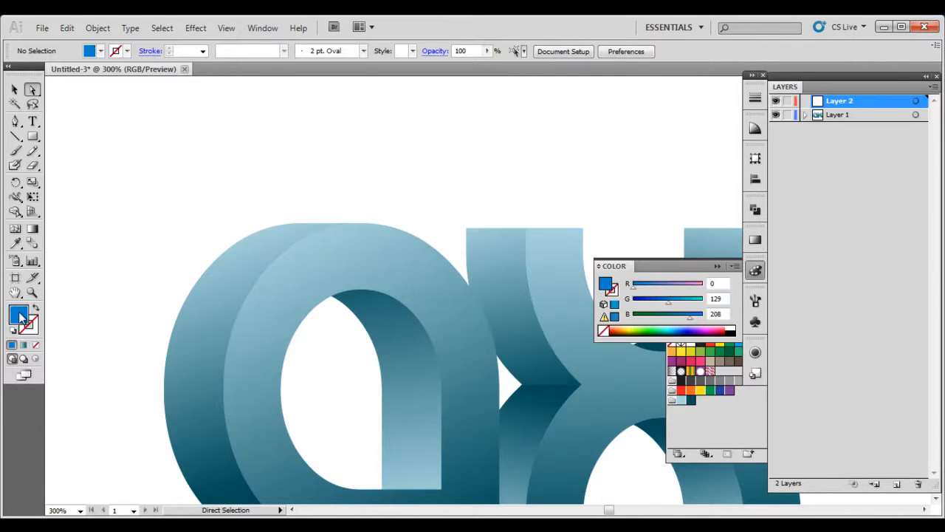
double_click(20, 316)
drag(298, 186, 286, 162)
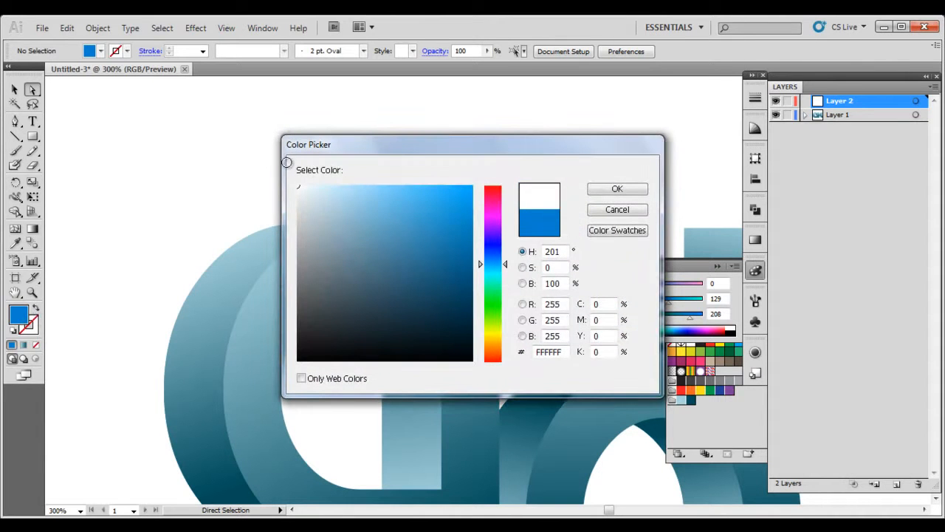
click(610, 188)
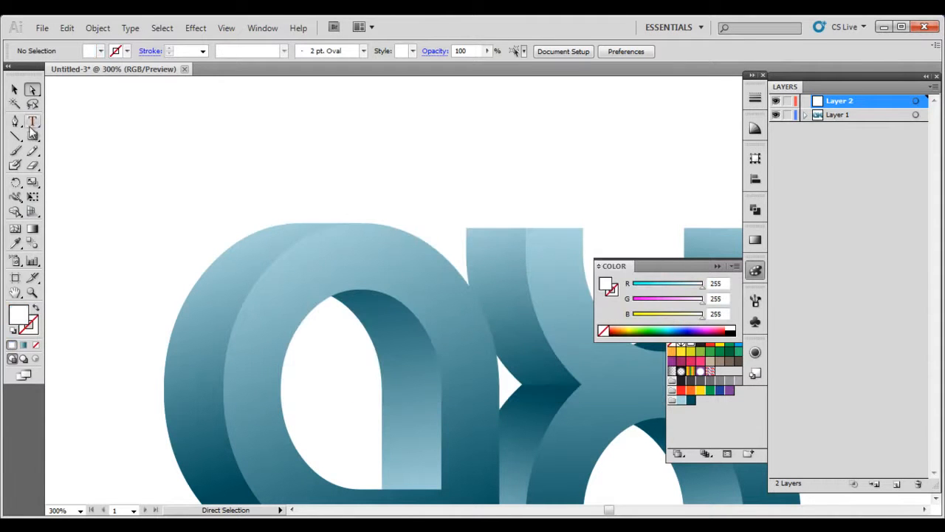
- Draw a thin white curved sliver about 33 by 46 px along the upper-left outer edge of the "a"'s front face
click(13, 124)
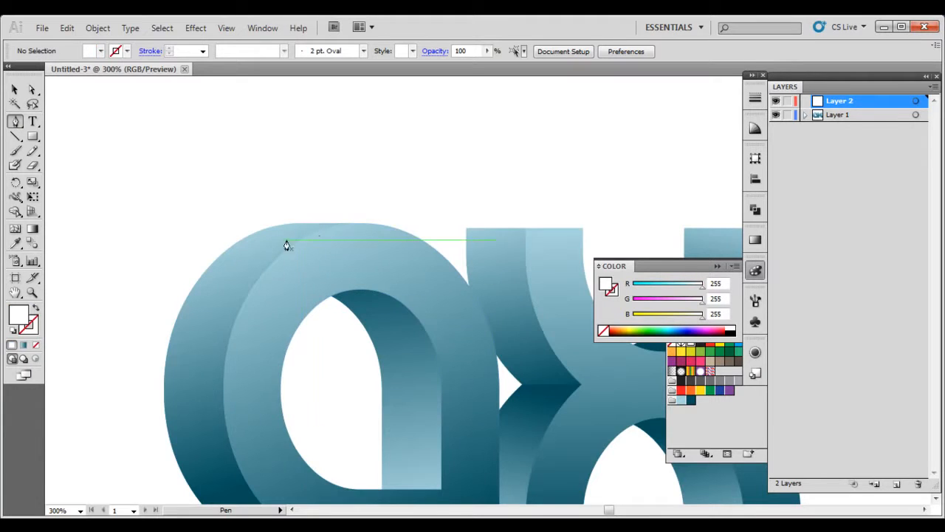
scroll(296, 251, up, 2)
key(p)
click(299, 233)
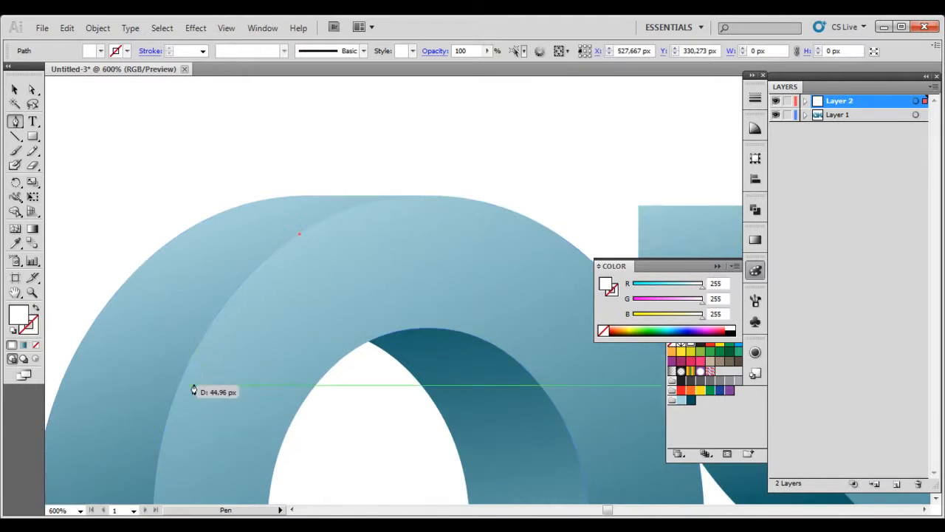
drag(165, 426, 141, 447)
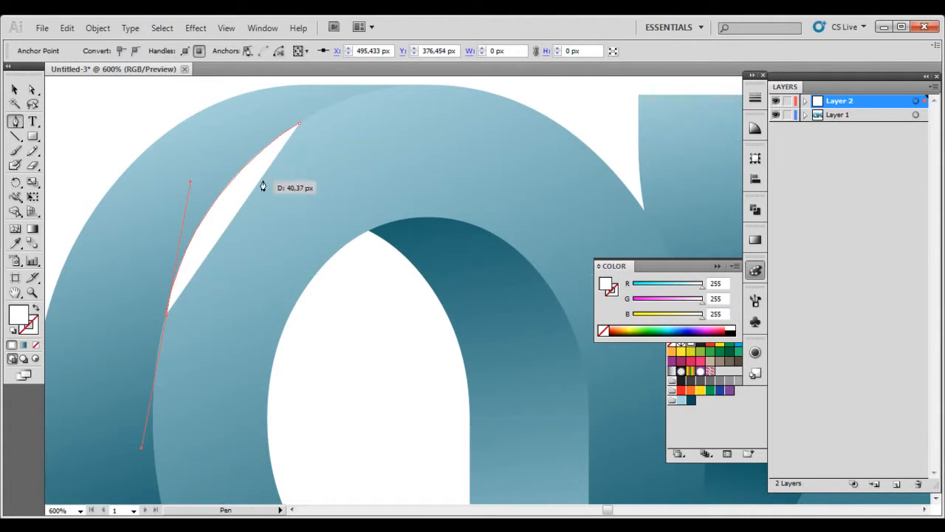
click(167, 317)
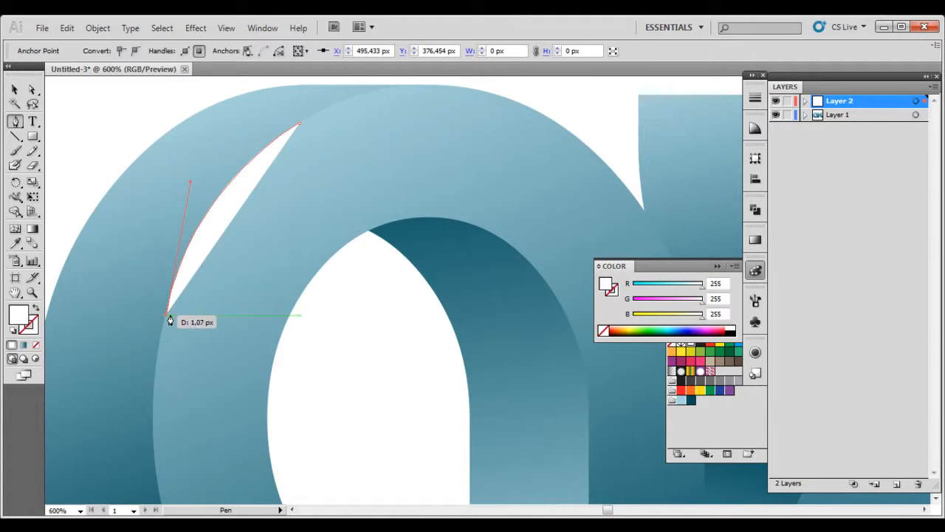
click(169, 316)
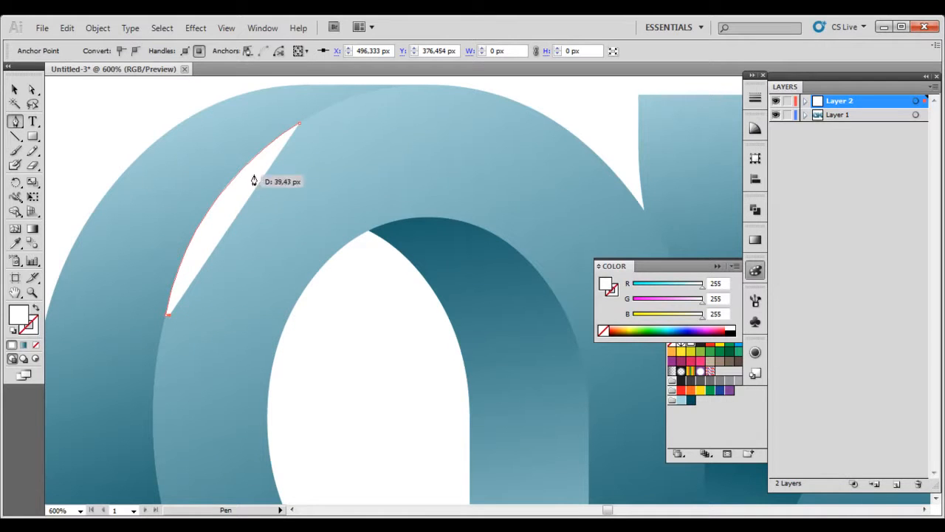
mouse_move(300, 124)
mouse_down()
mouse_move(327, 131)
mouse_move(401, 116)
mouse_move(386, 93)
mouse_move(434, 204)
mouse_move(420, 224)
mouse_up()
scroll(386, 93, up, 5)
key(alt)
drag(299, 305, 299, 305)
click(32, 89)
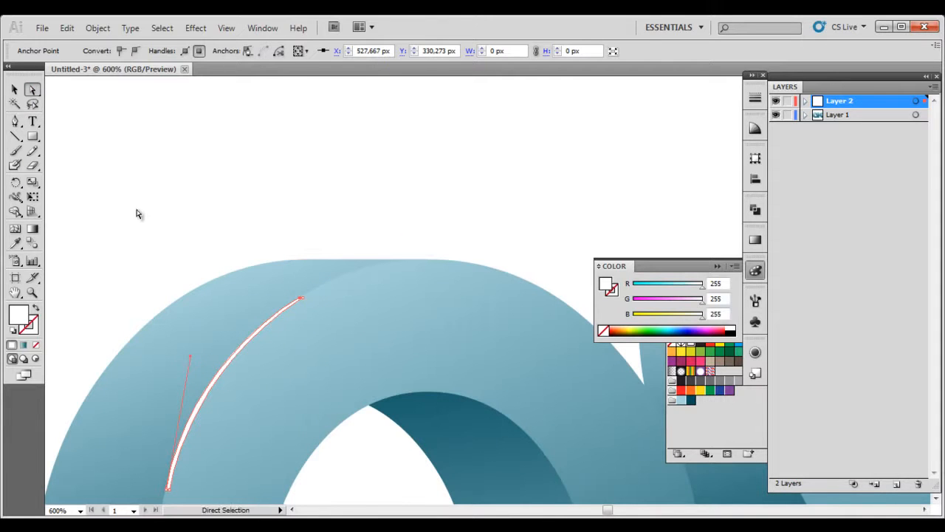
click(136, 215)
- Fill the sliver with the linear gradient and add a white middle stop at 50% location
scroll(196, 293, down, 3)
click(223, 288)
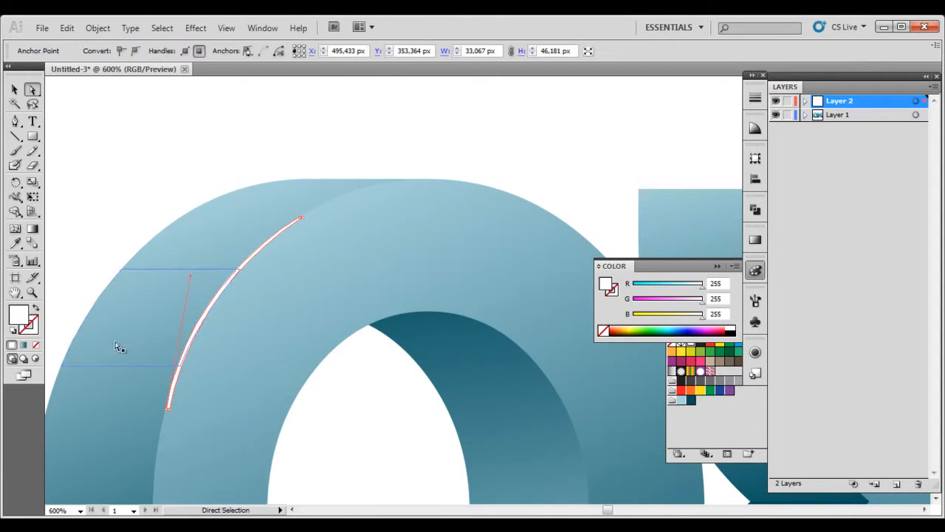
click(24, 345)
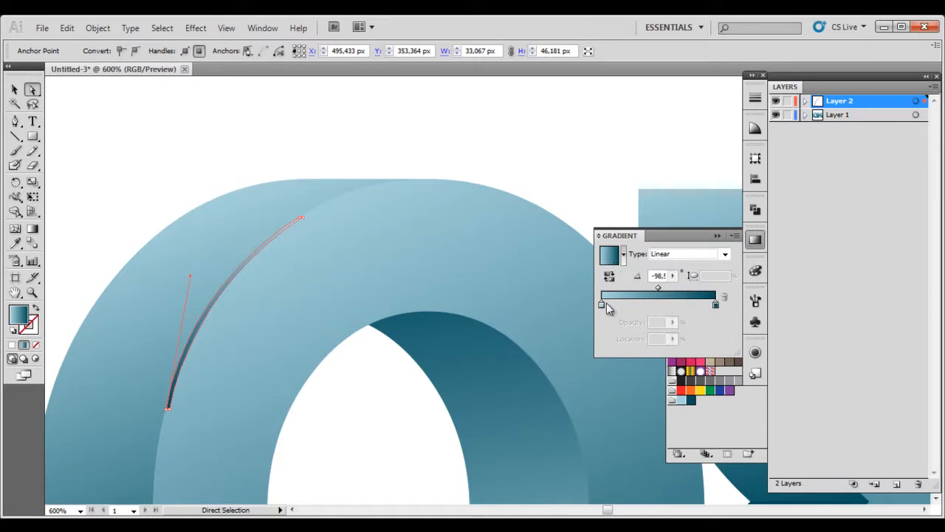
click(661, 306)
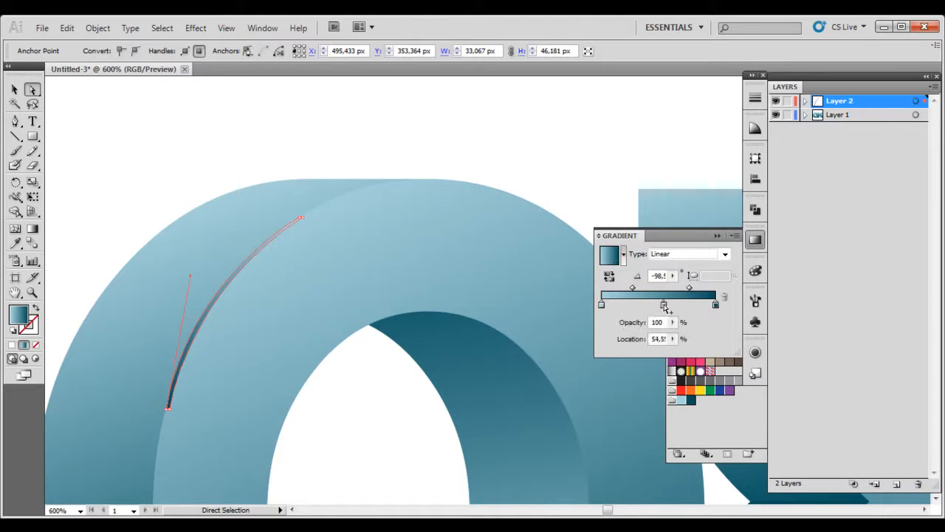
drag(653, 339, 675, 341)
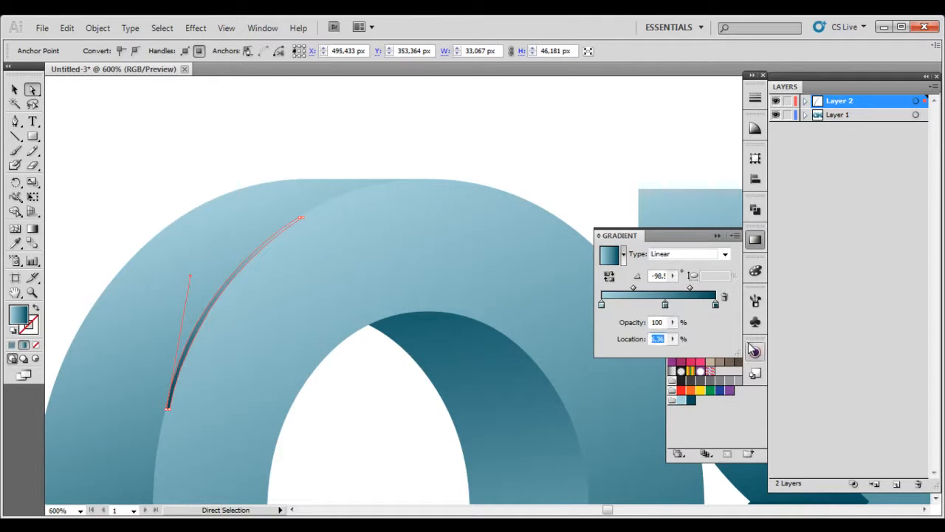
text(50)
key(Return)
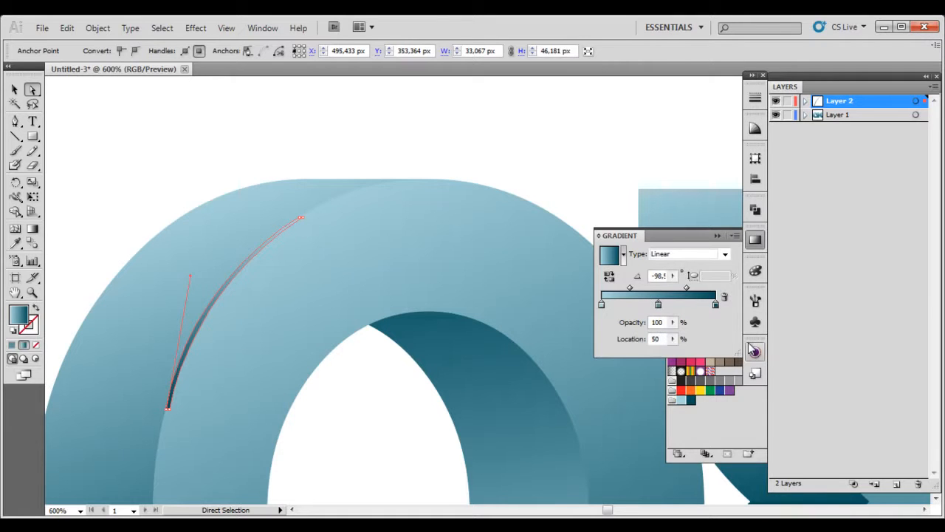
double_click(658, 305)
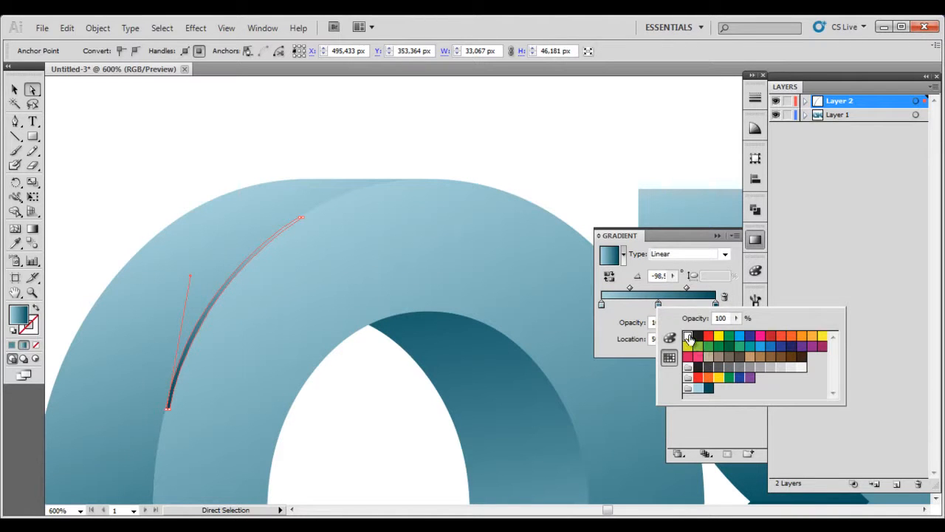
click(688, 337)
- Set both end stops of the sliver's gradient to white with 0% opacity
double_click(602, 305)
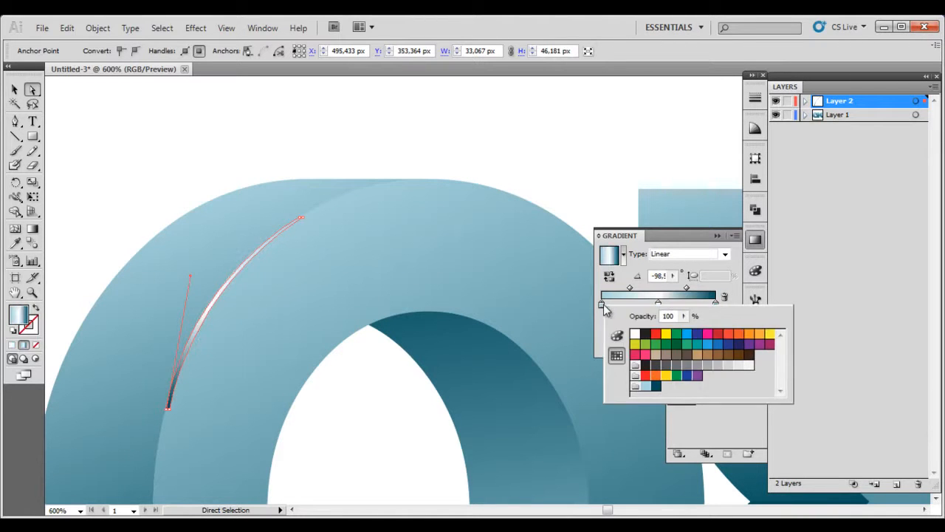
click(635, 336)
click(683, 316)
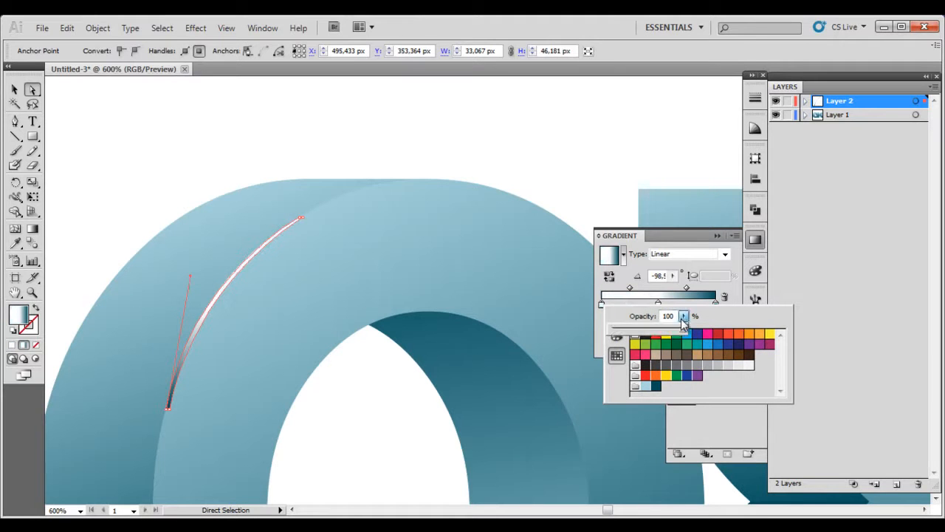
drag(618, 336, 616, 335)
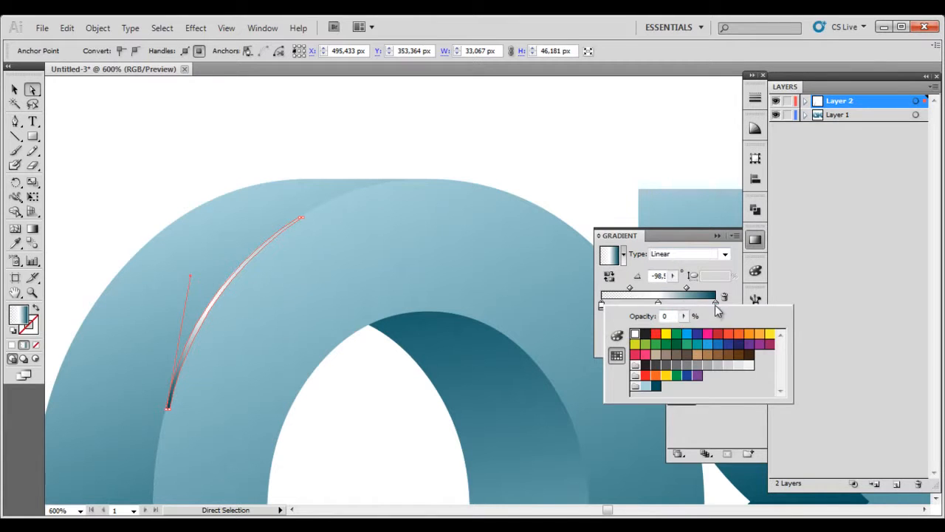
click(716, 304)
double_click(716, 305)
click(747, 334)
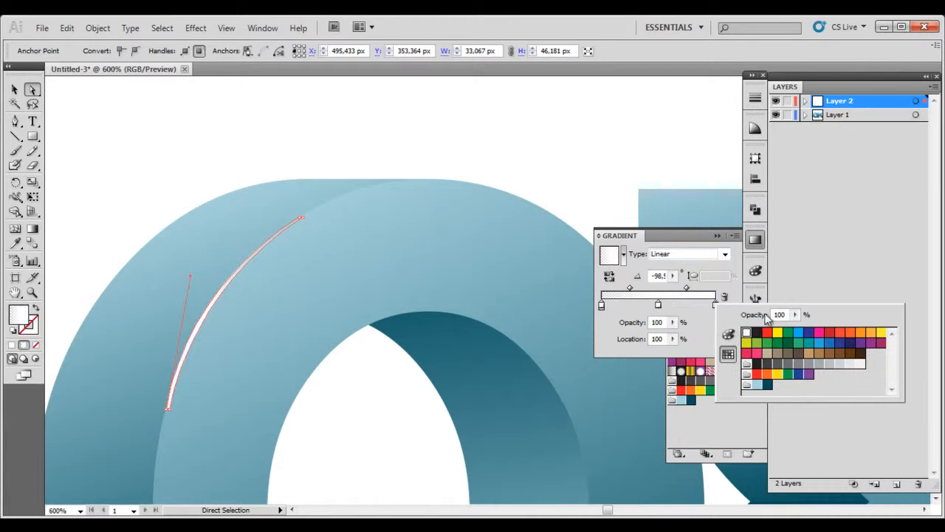
click(795, 315)
drag(794, 325, 724, 326)
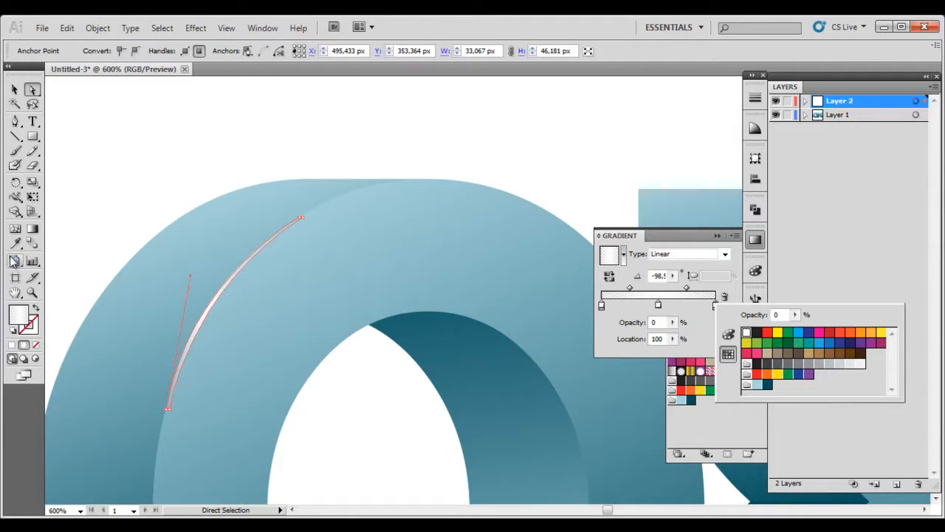
- Redirect the gradient lengthwise along the sliver, from its upper end to its lower end at about -123°, and deselect
click(35, 230)
key(g)
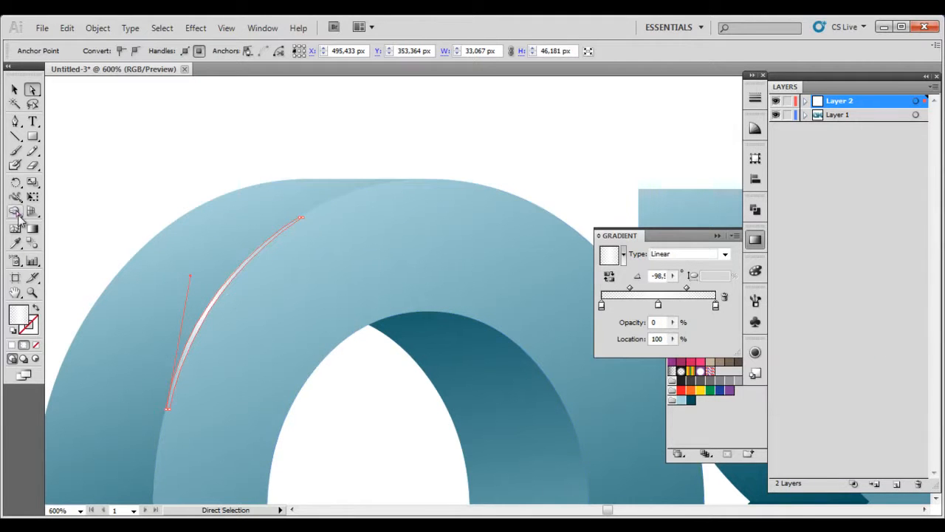
mouse_move(292, 205)
mouse_down()
mouse_move(265, 288)
mouse_move(184, 407)
mouse_move(159, 406)
mouse_up()
click(32, 89)
click(110, 125)
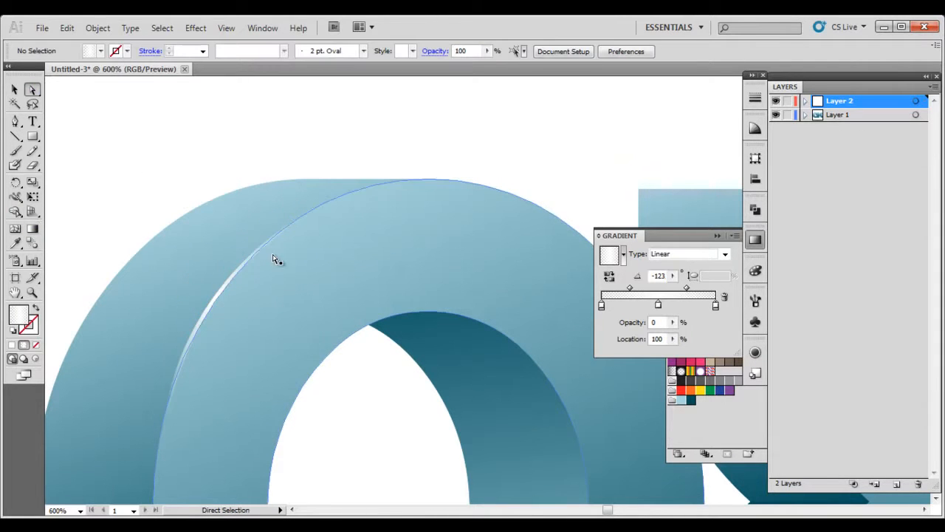
- Delete the highlight sliver from the "a"'s edge
scroll(267, 251, down, 1)
scroll(240, 347, down, 2)
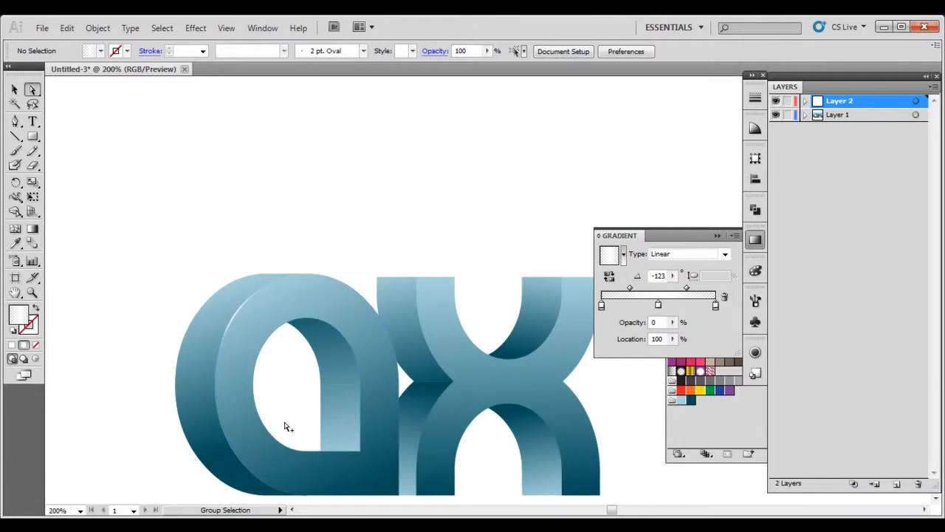
scroll(288, 374, up, 2)
click(180, 267)
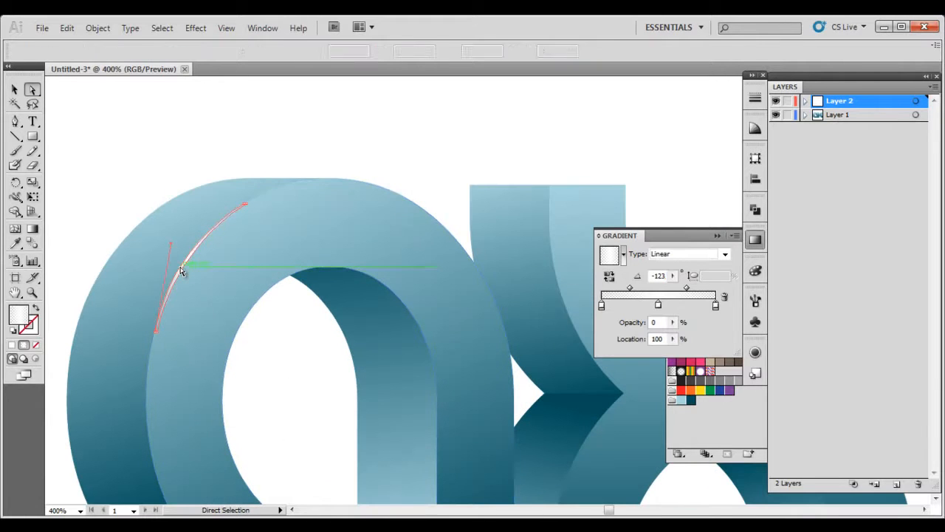
key(Delete)
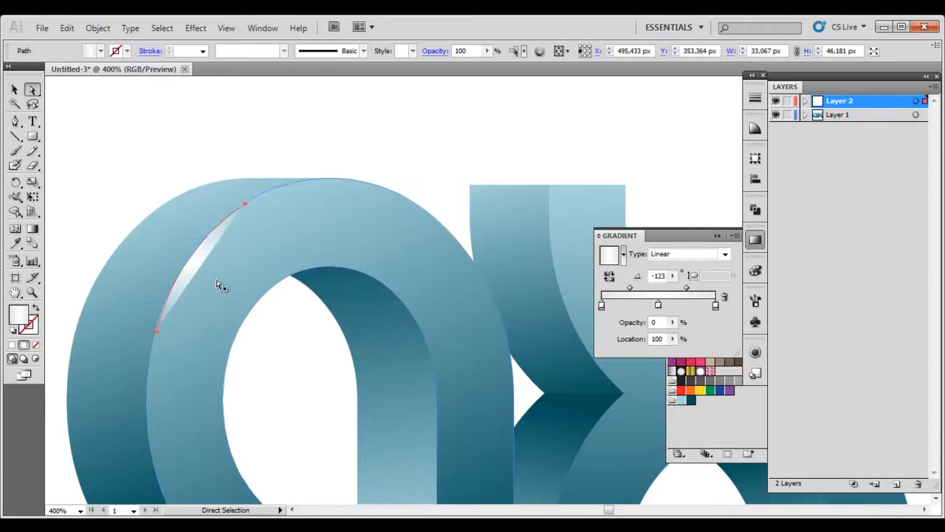
click(14, 90)
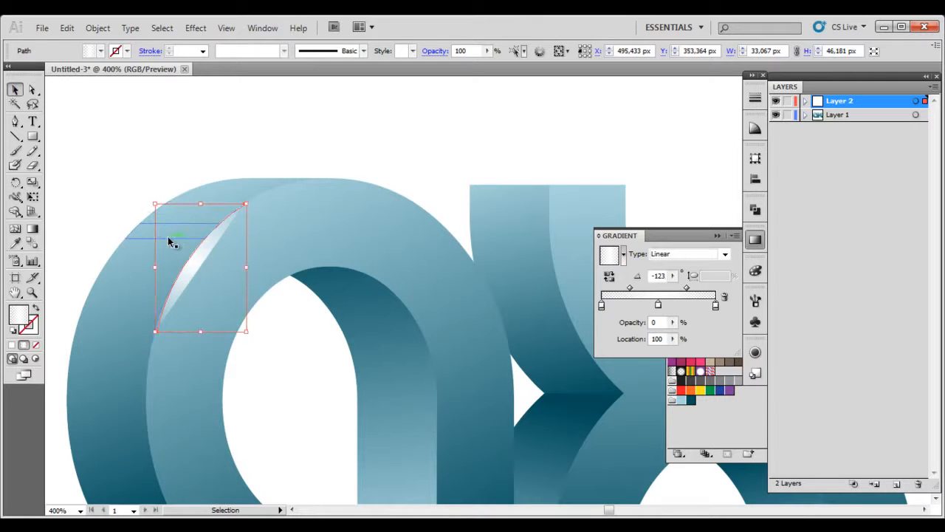
key(Delete)
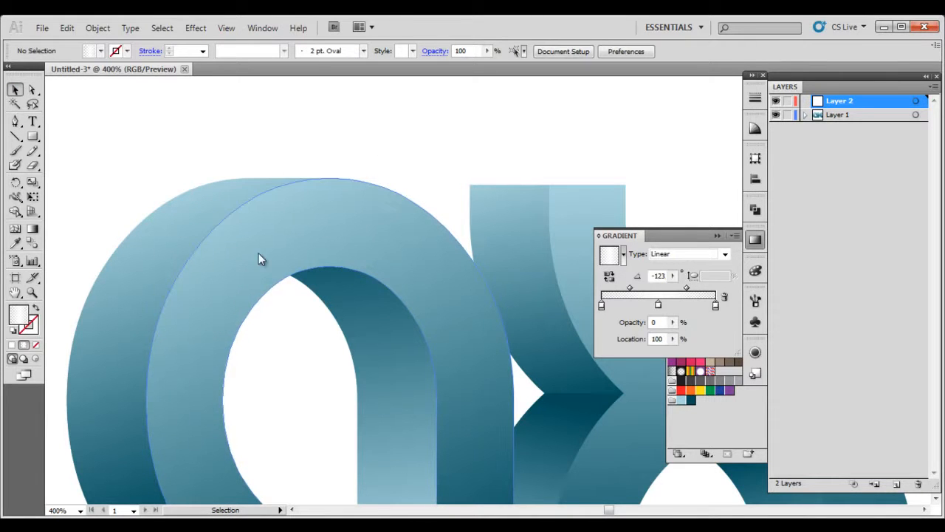
- Expand Layer 1 and its main group, collapse the "x" group, and highlight the "a"'s front-face group in the layer list
click(803, 116)
click(816, 129)
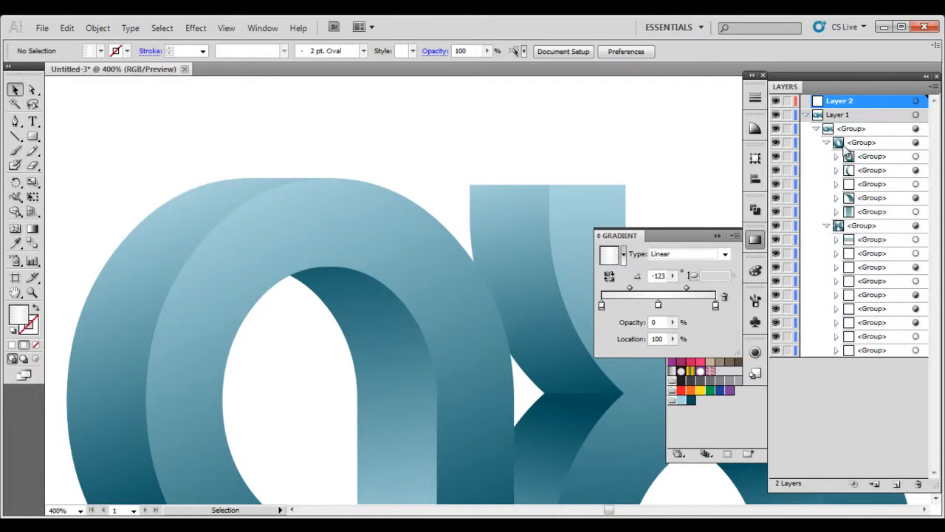
click(850, 144)
click(826, 225)
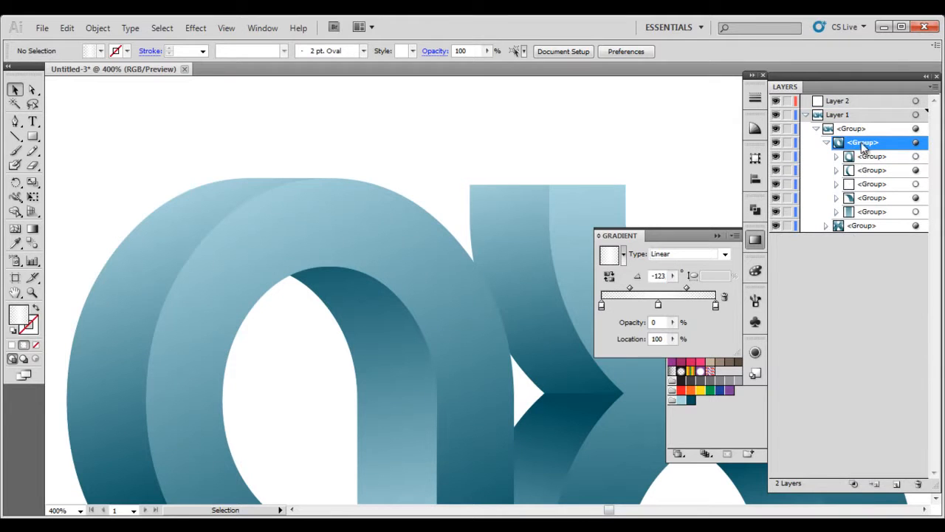
click(867, 158)
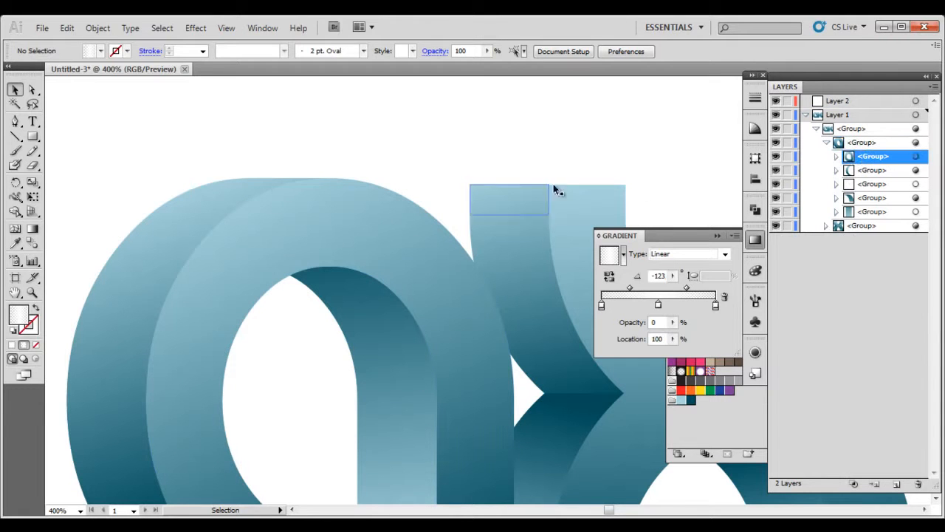
- Select the front face of the "a" on the artwork
click(268, 263)
click(274, 143)
click(31, 90)
click(369, 202)
drag(369, 202, 420, 103)
drag(462, 114, 458, 134)
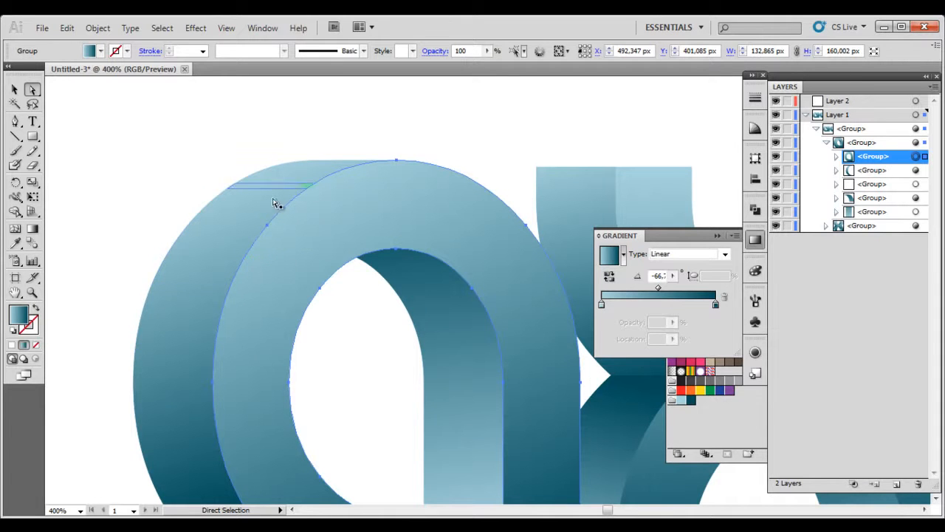
drag(452, 207, 430, 297)
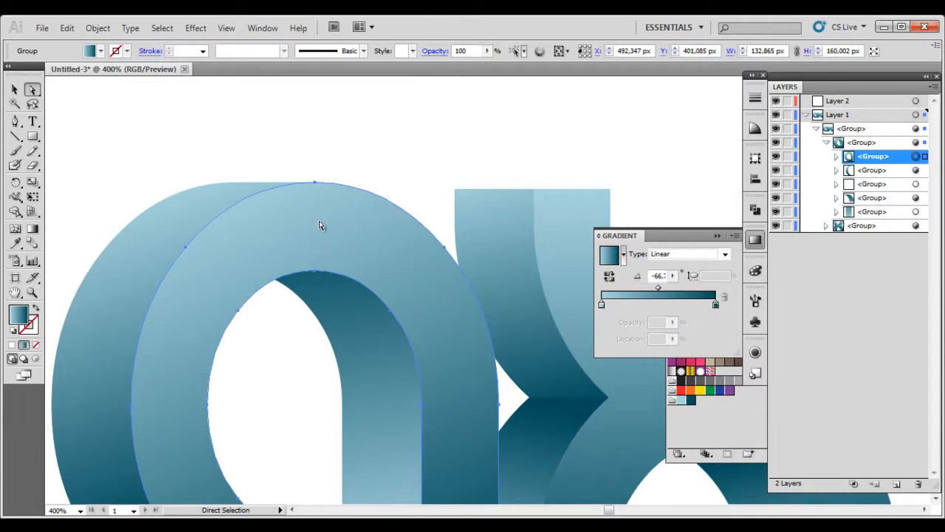
drag(411, 254, 413, 204)
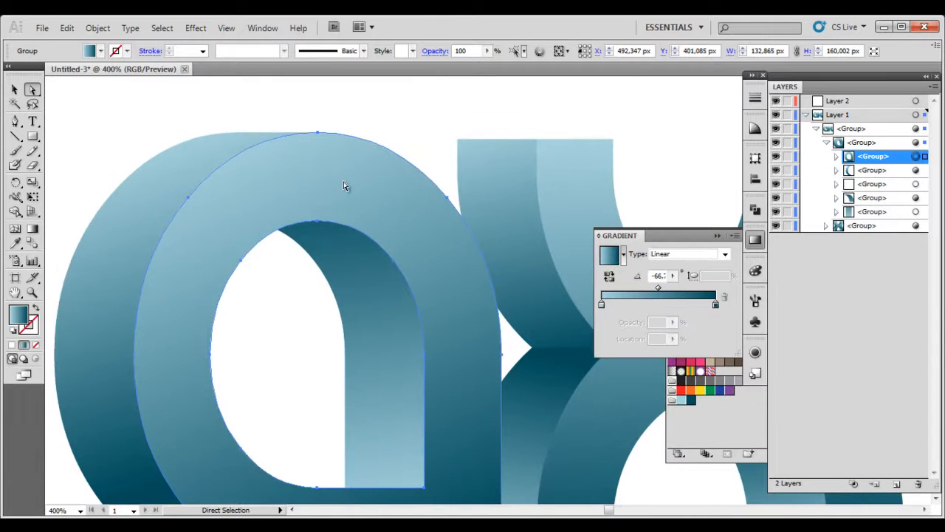
- Target the compound path inside the "a"'s front-face group and duplicate it within that group
click(15, 89)
click(33, 90)
click(837, 157)
click(861, 169)
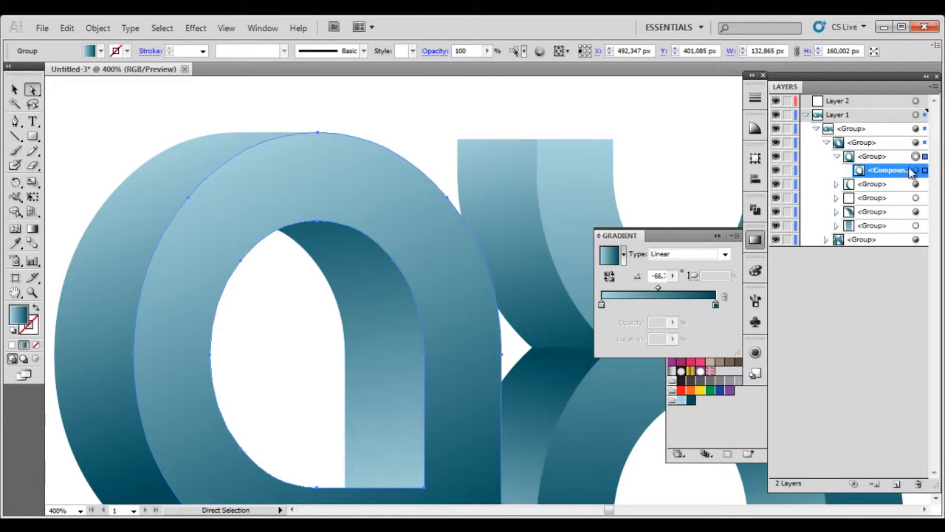
click(916, 171)
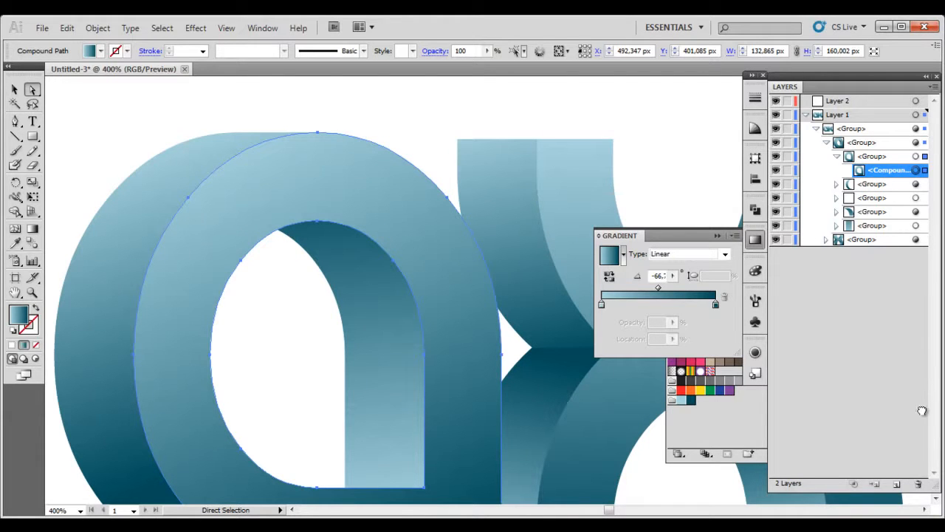
drag(899, 486, 897, 485)
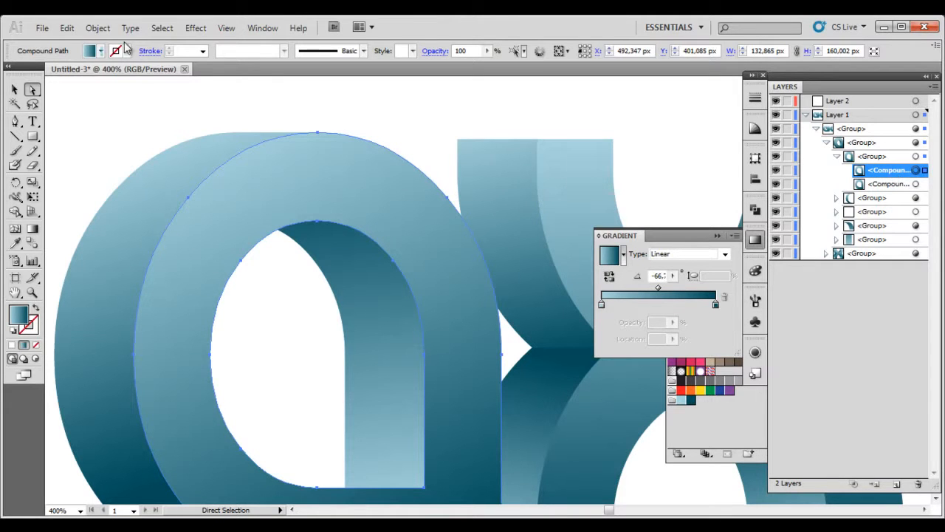
- Start an Offset Path with preview on the duplicated front face of the "a" and try an offset of -2 px
click(98, 28)
mouse_move(169, 312)
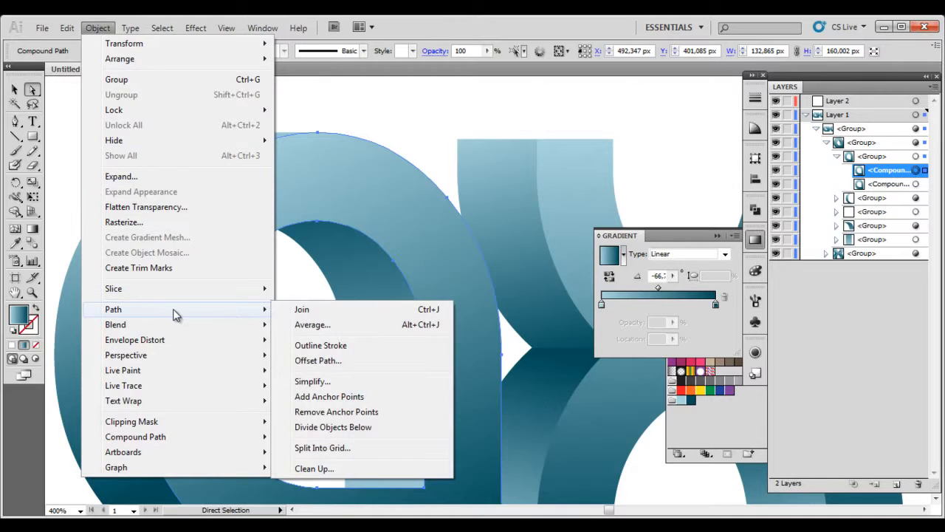
click(339, 367)
click(505, 297)
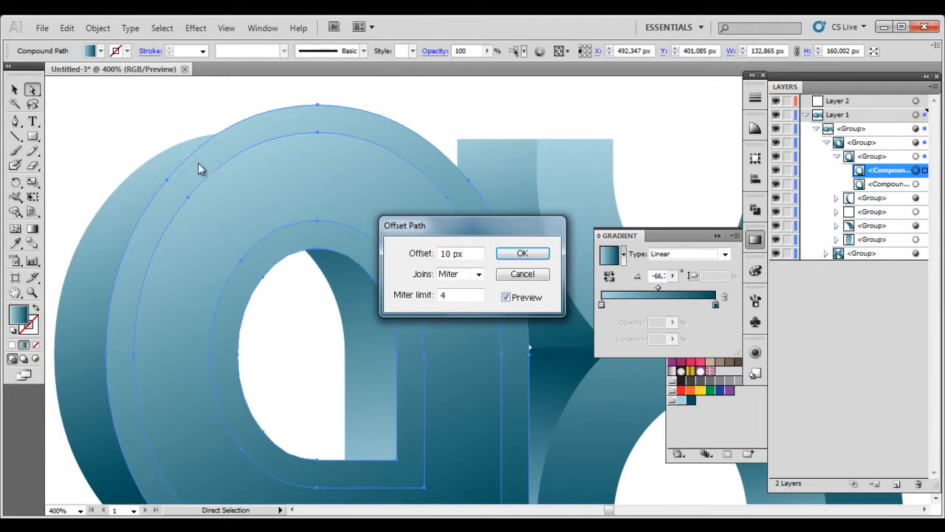
drag(467, 256, 419, 264)
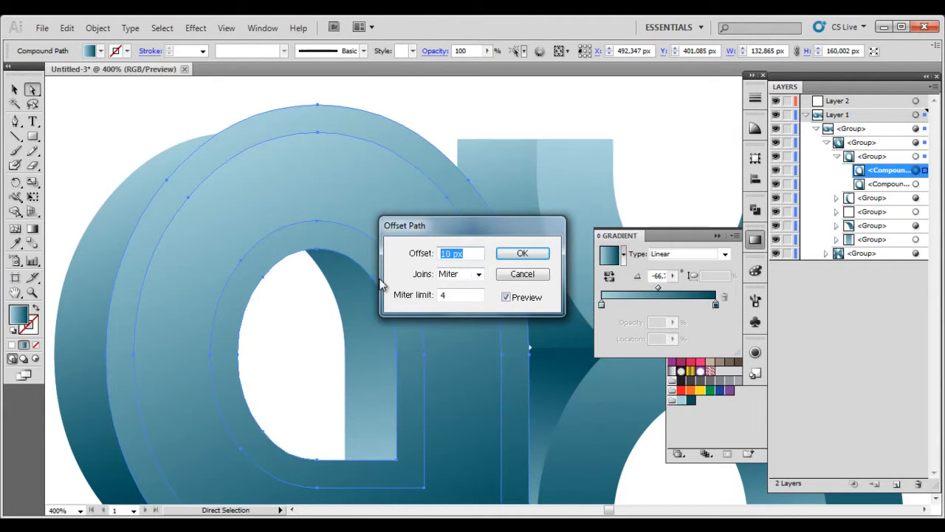
text(-)
click(454, 295)
key(shift+Tab)
key(shift+Tab)
text(-2)
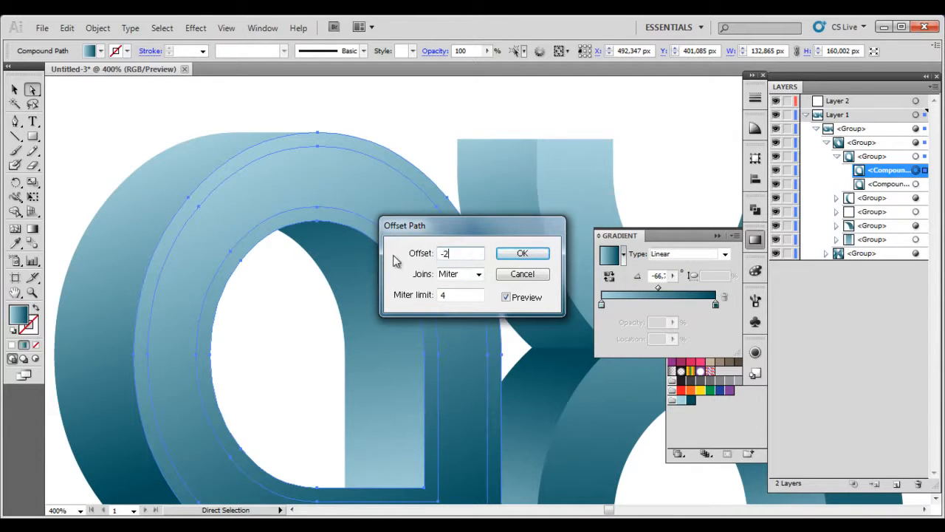
click(464, 296)
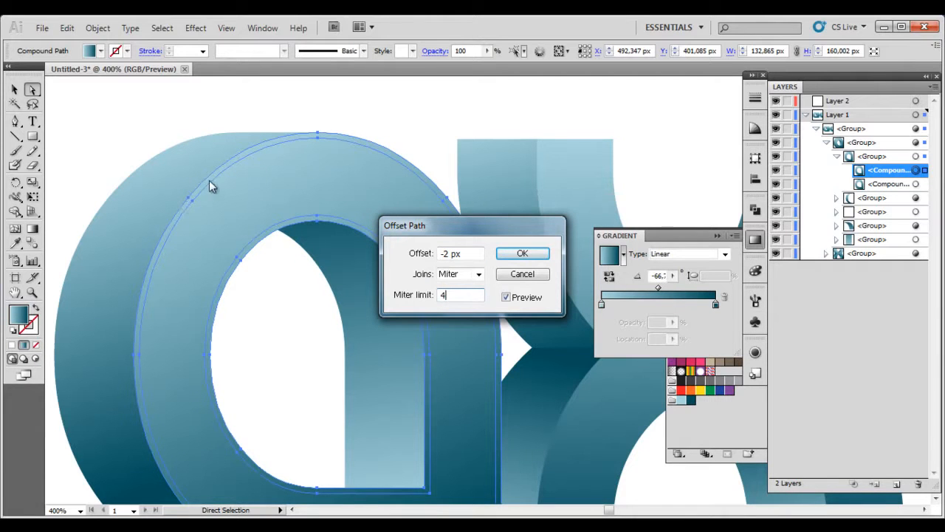
- Set the path offset to -1 px with mitered joins and a miter limit of 4, and apply it
key(shift+Tab)
text(-)
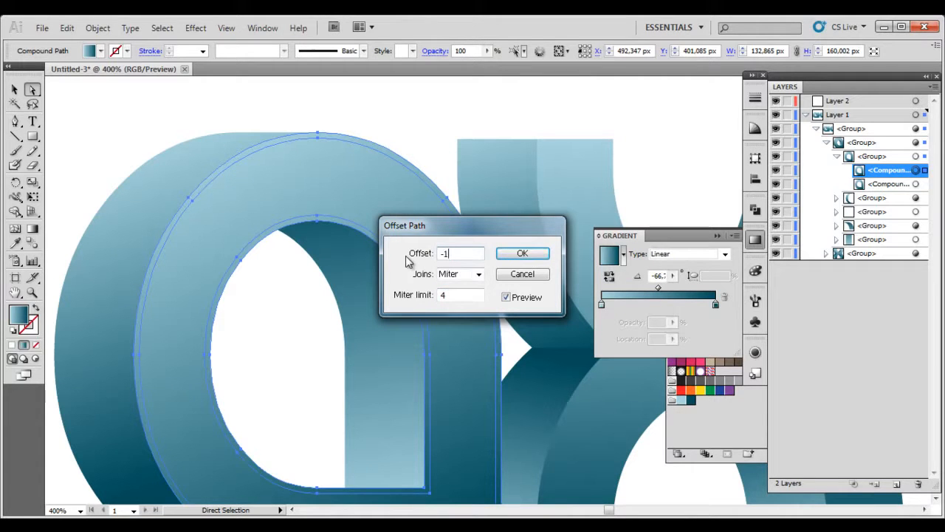
click(464, 295)
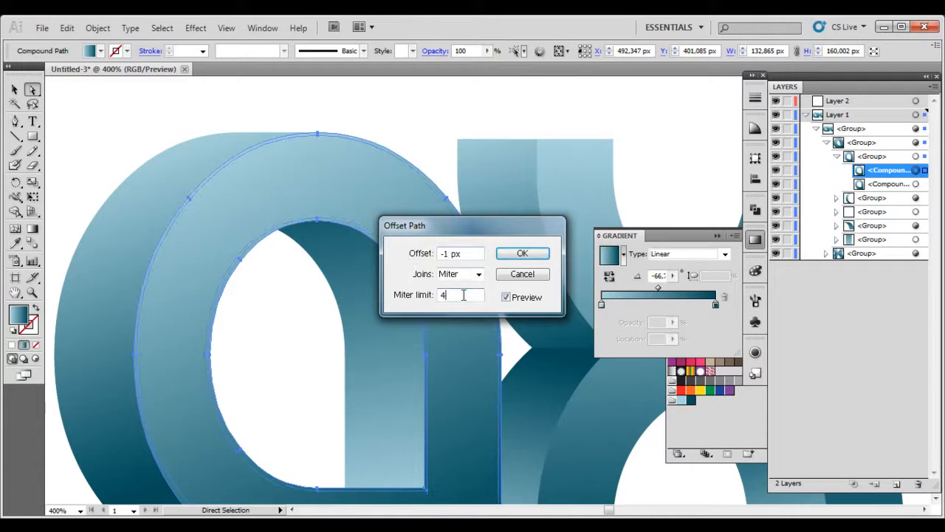
drag(466, 254, 422, 258)
click(467, 254)
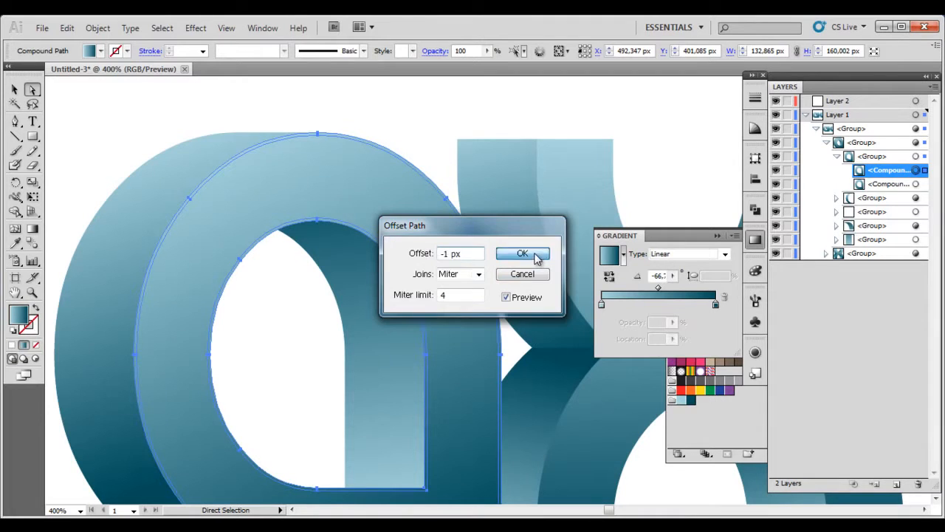
click(536, 256)
- Select the middle compound path in the "a"'s front-face group and add a stop at 50% to its linear gradient
click(901, 171)
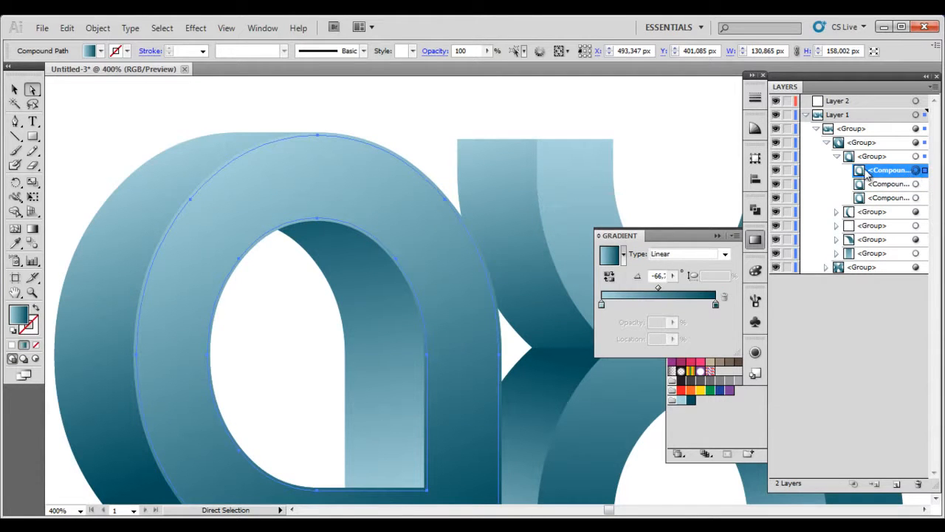
click(890, 183)
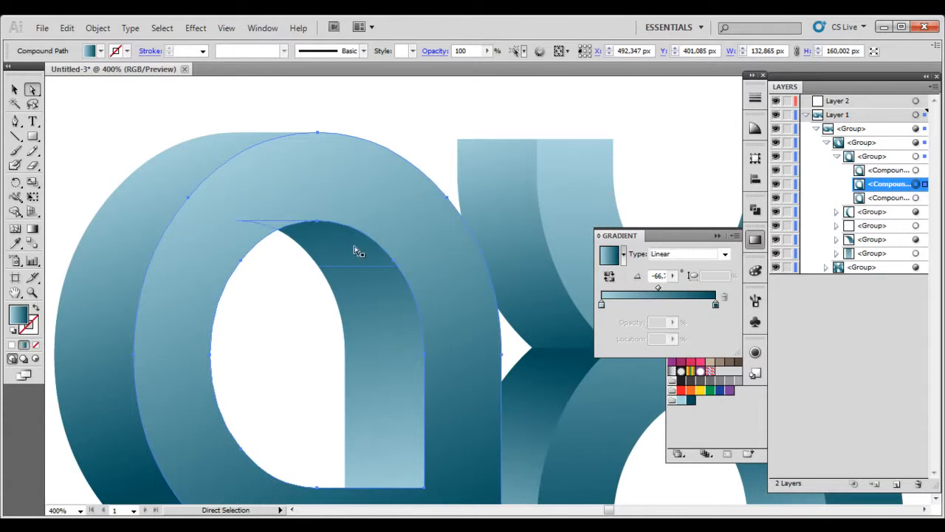
click(22, 344)
drag(659, 310, 663, 310)
click(654, 338)
text(50)
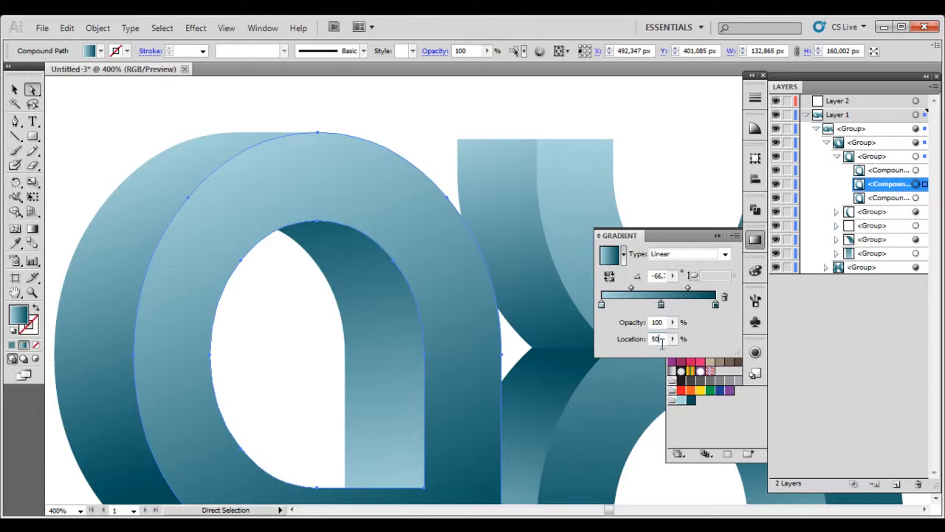
click(692, 321)
- Color the middle and starting stops of the highlight path's gradient white
double_click(658, 305)
click(686, 333)
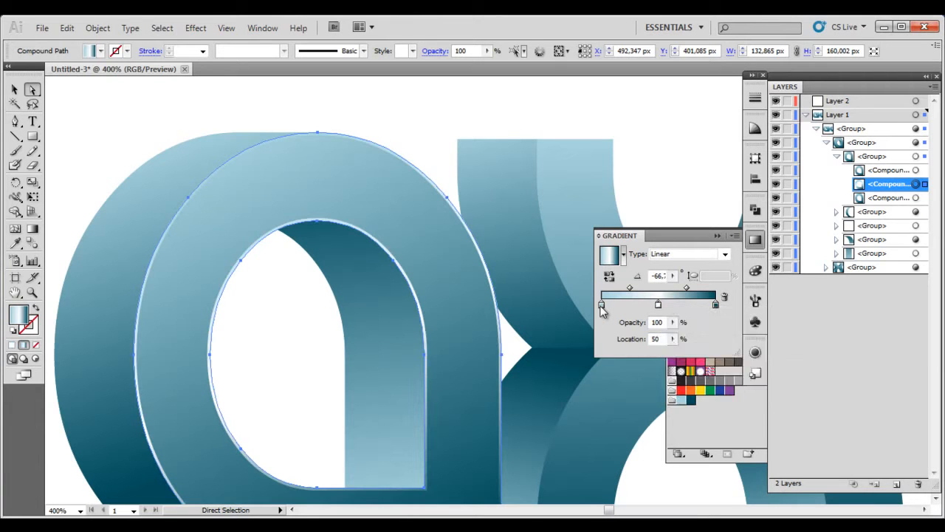
double_click(601, 305)
click(635, 336)
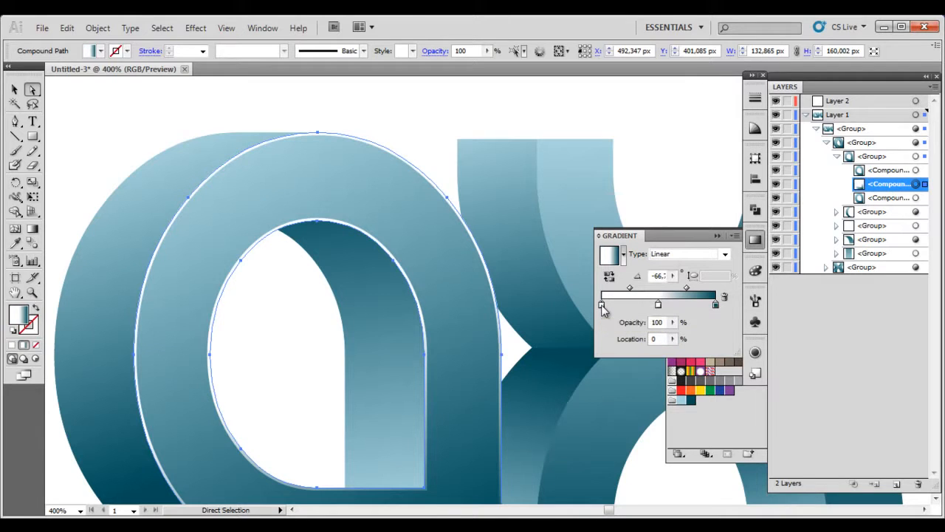
- Set the opacity of the gradient's starting white stop to 0%
click(656, 338)
click(654, 323)
click(672, 322)
drag(661, 338, 597, 339)
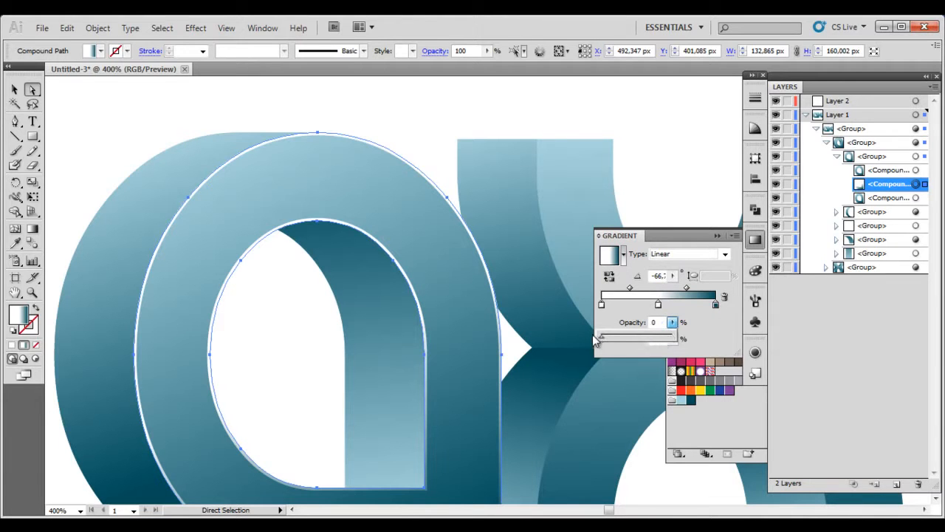
click(622, 314)
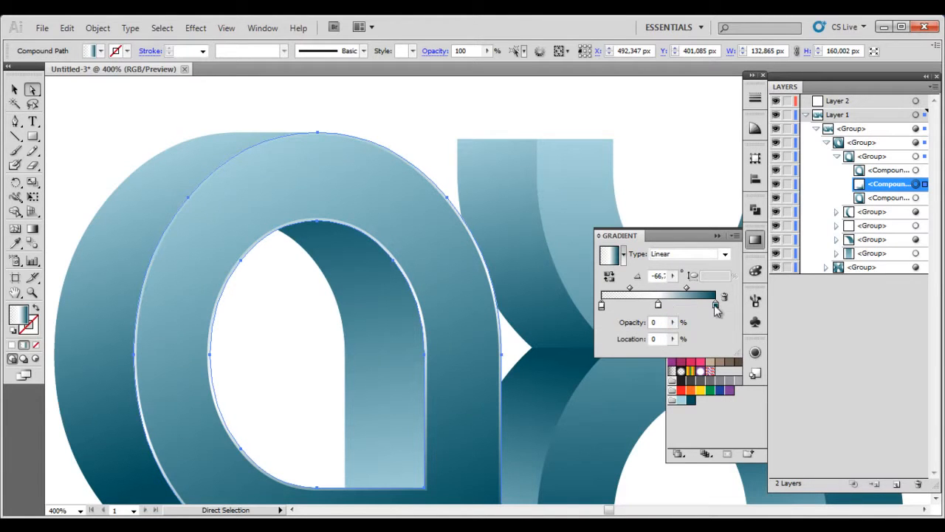
- Color the gradient's end stop white and set its opacity to 0%
double_click(714, 305)
click(745, 333)
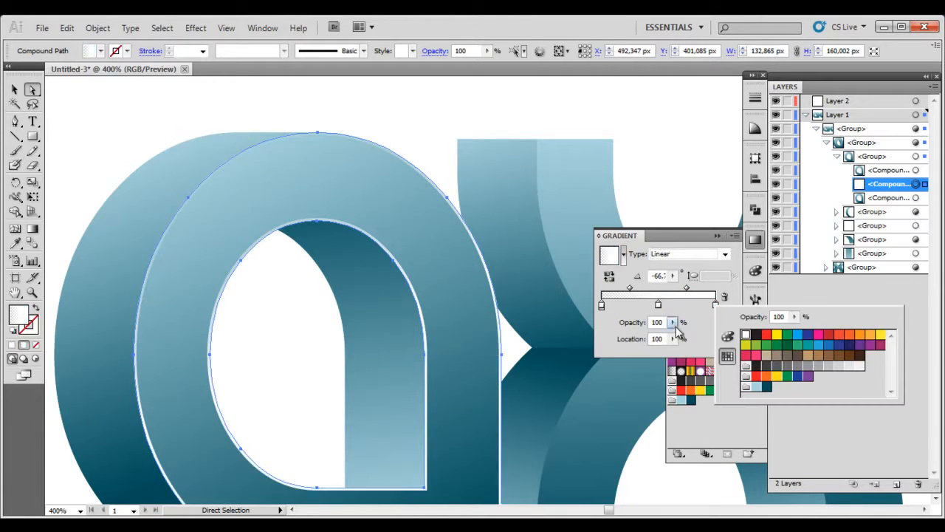
click(675, 323)
click(672, 322)
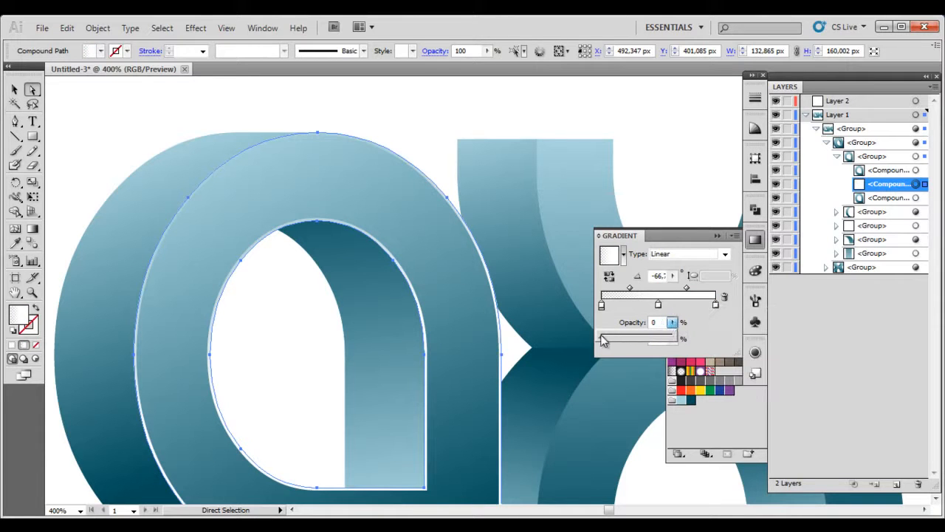
- Save the transparent-white-transparent gradient as a new gradient swatch and apply that swatch to the highlight path
click(624, 254)
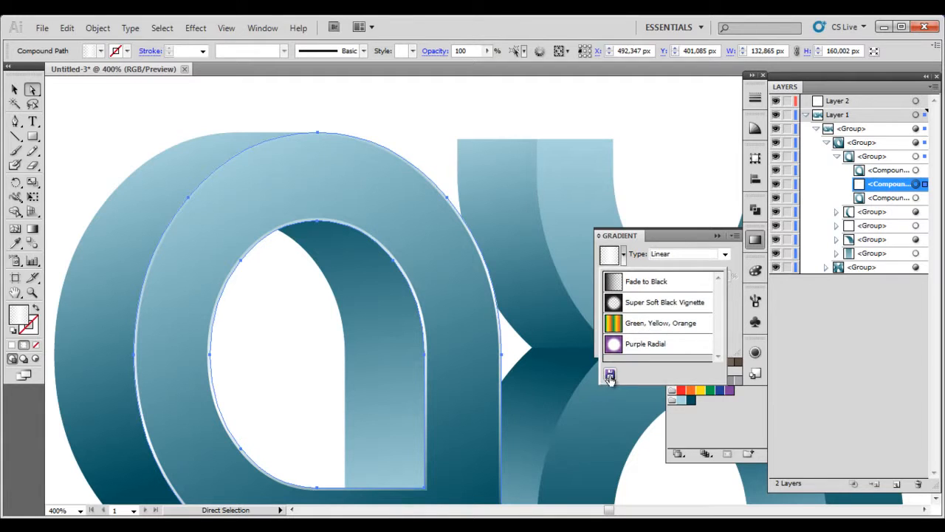
click(611, 375)
click(624, 254)
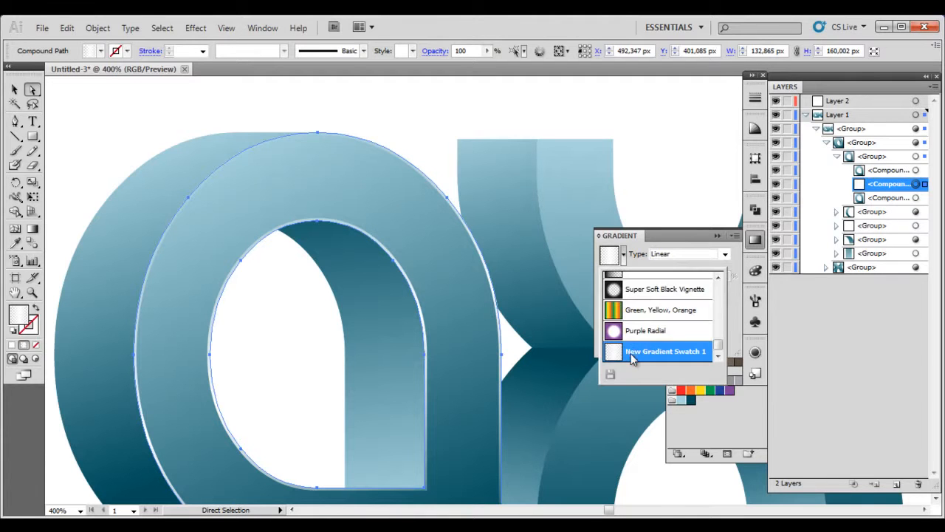
click(650, 351)
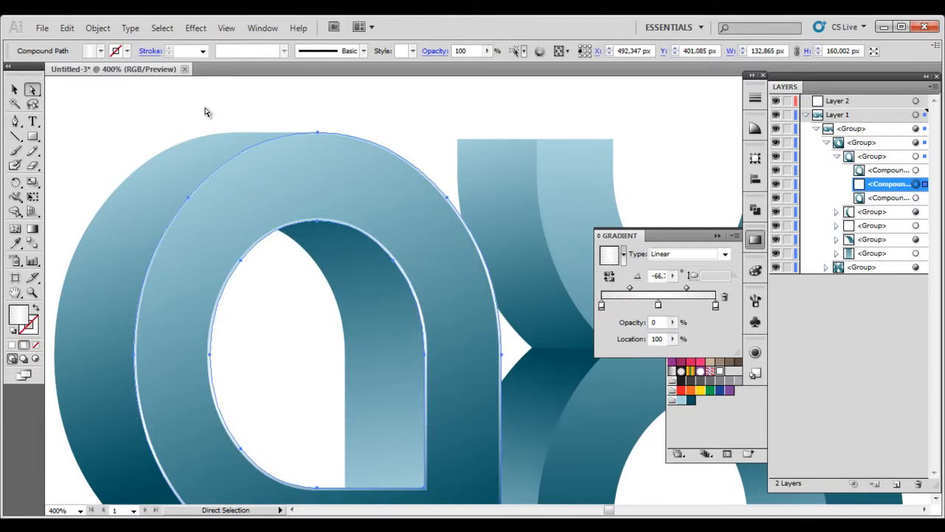
- Compare the three stacked compound paths of the "a"'s front face by hiding and showing each one
click(125, 110)
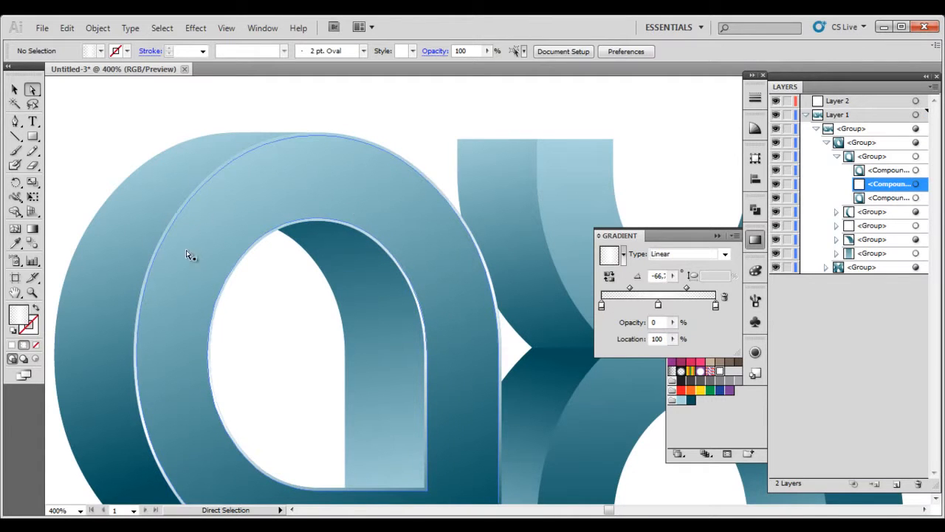
click(259, 267)
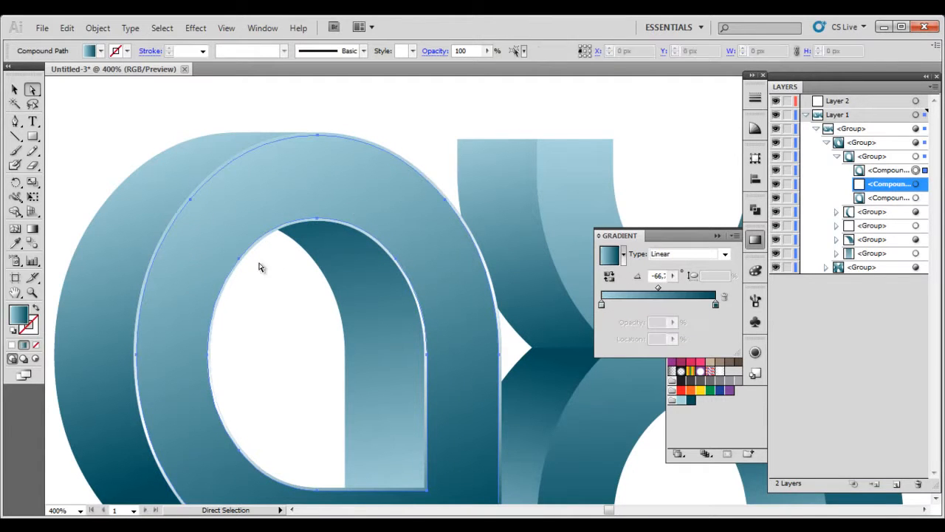
click(917, 171)
click(776, 173)
click(776, 172)
click(776, 173)
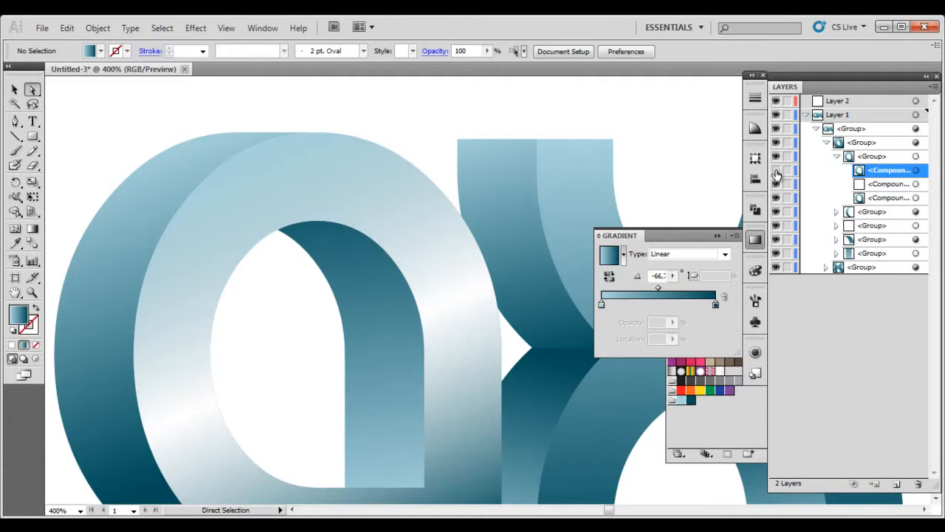
click(776, 198)
click(776, 198)
click(777, 184)
click(776, 185)
click(776, 171)
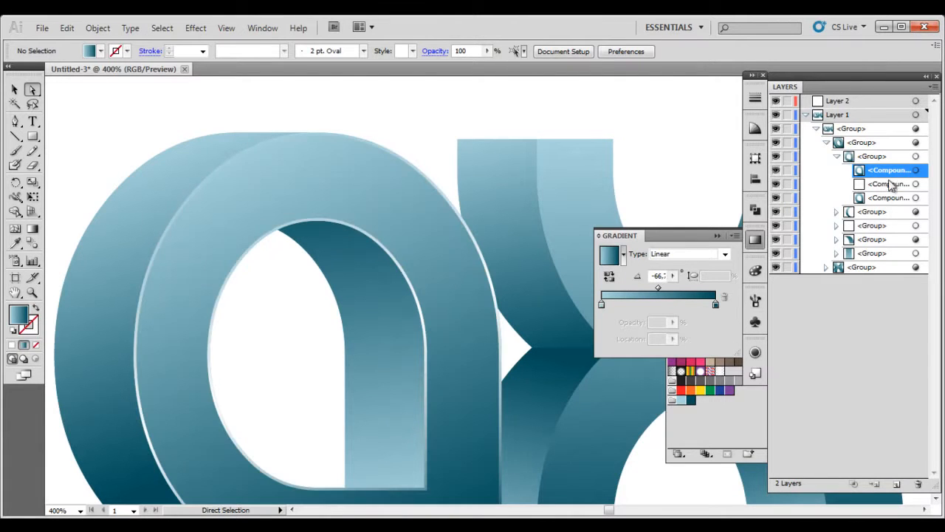
- Target the top and middle compound paths in turn and toggle the middle one's visibility to check the highlight
click(916, 171)
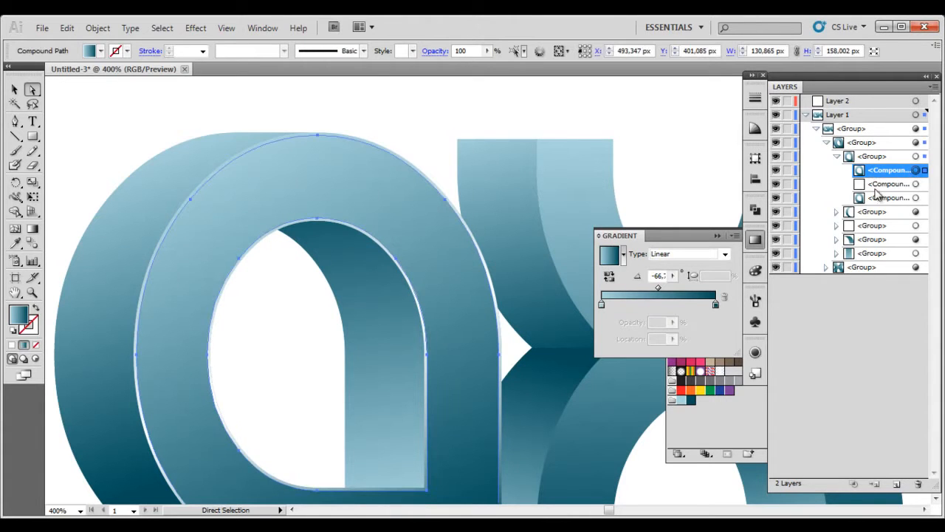
click(883, 184)
click(917, 184)
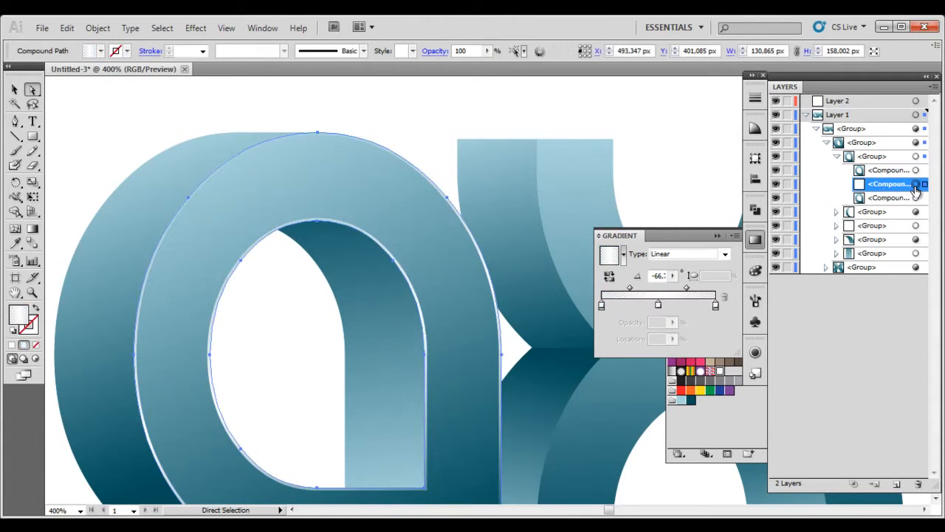
click(776, 184)
click(776, 185)
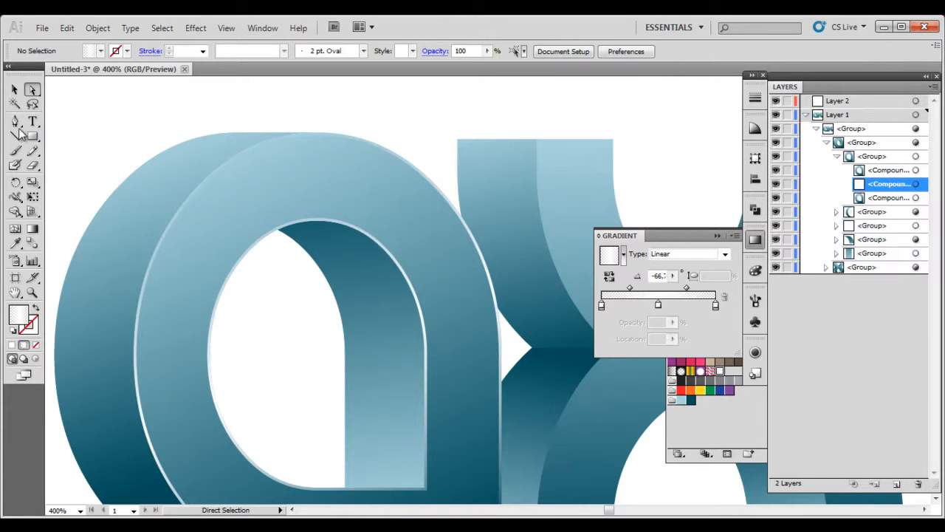
- Redraw the highlight path's gradient diagonally over the upper-left curve of the "a", at an angle of about -129°
click(33, 229)
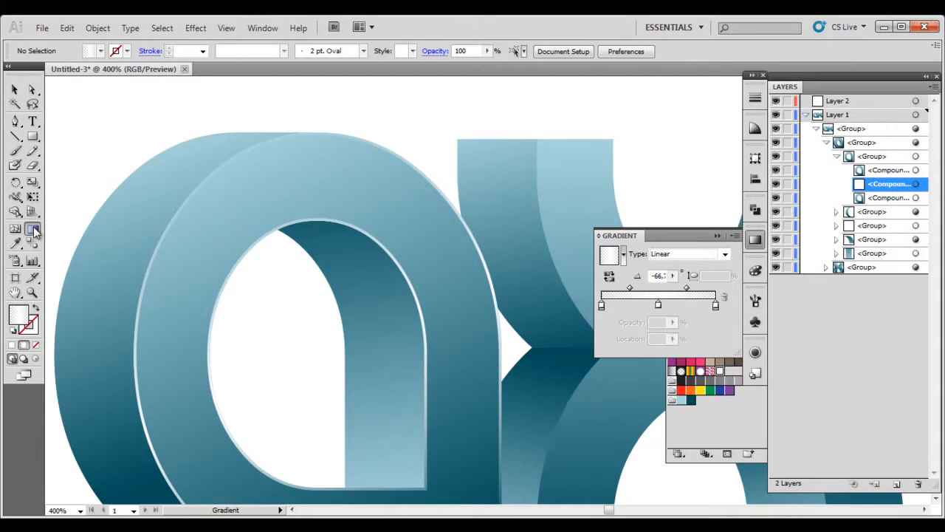
click(916, 185)
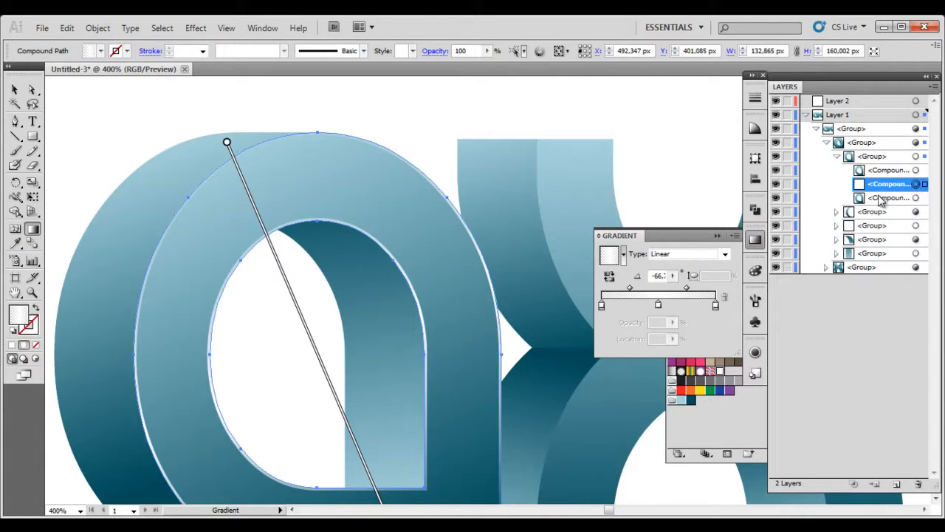
mouse_move(381, 141)
mouse_down()
mouse_move(232, 253)
mouse_move(147, 357)
mouse_up()
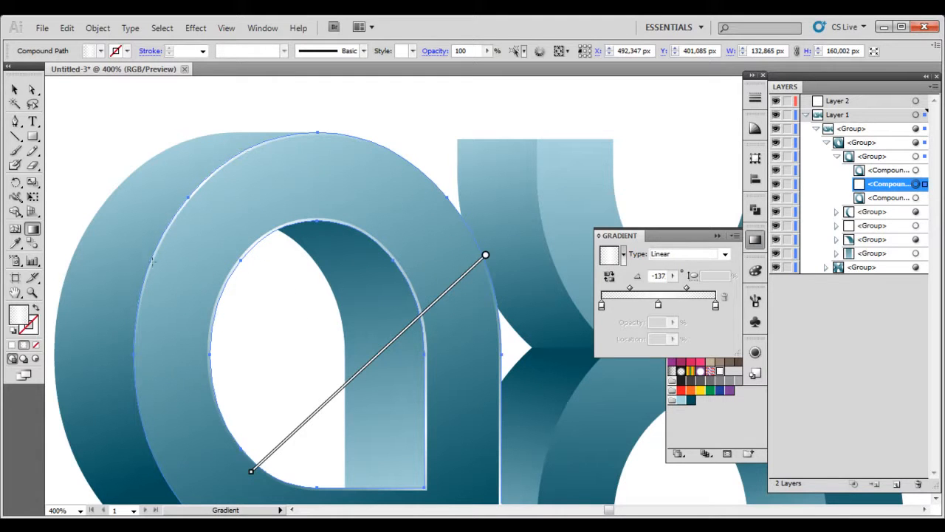
drag(296, 153, 133, 353)
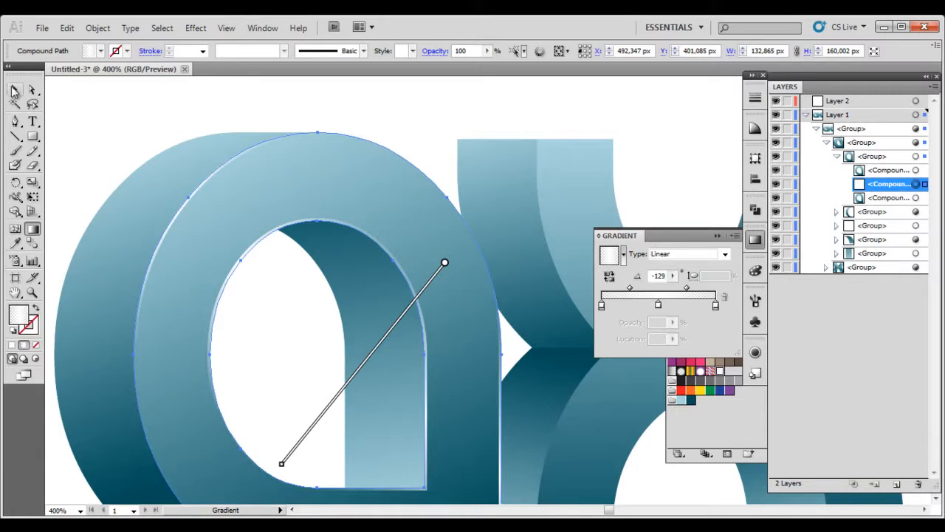
- Move the highlight path's inner-contour anchors at the top, upper left and left of the "a"'s hole outward beneath the front face
click(31, 91)
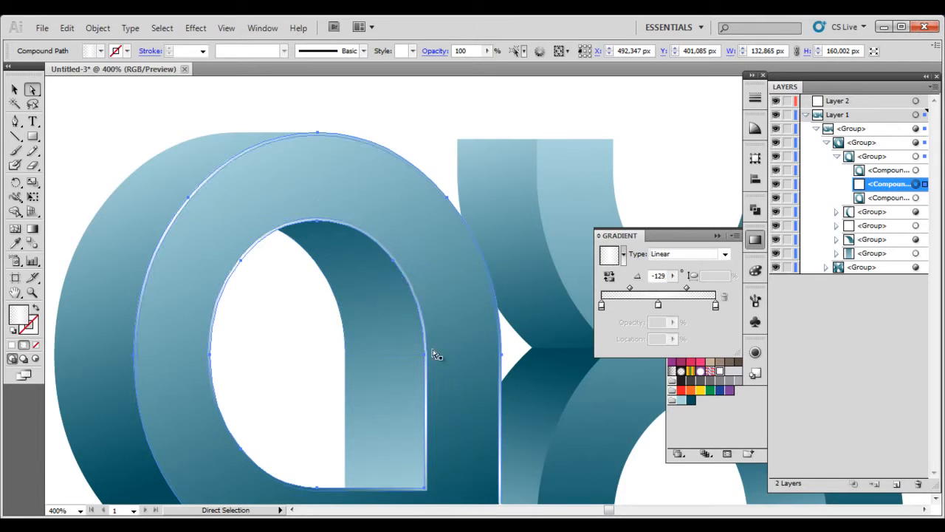
click(319, 222)
drag(320, 225, 322, 210)
drag(33, 92, 59, 94)
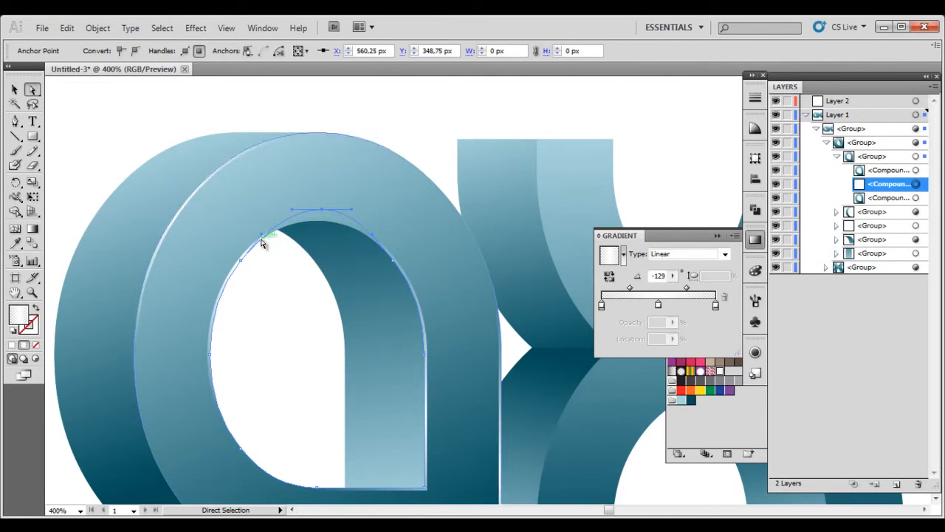
drag(242, 264, 234, 254)
drag(211, 359, 200, 356)
- Move the highlight path's remaining inner-contour anchors at the hole's lower left, lower-right corner and right side outward beneath the "a"'s front face
drag(260, 358, 255, 262)
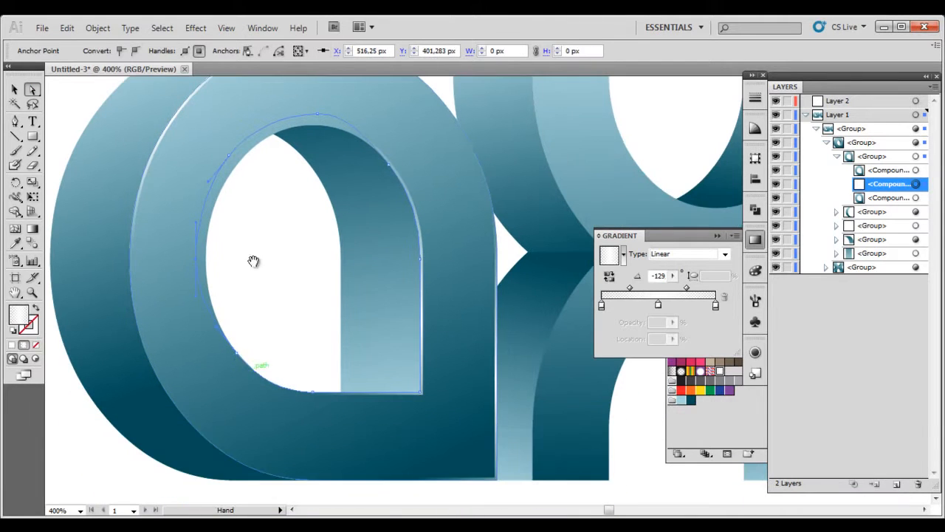
drag(238, 353, 237, 355)
drag(411, 396, 422, 402)
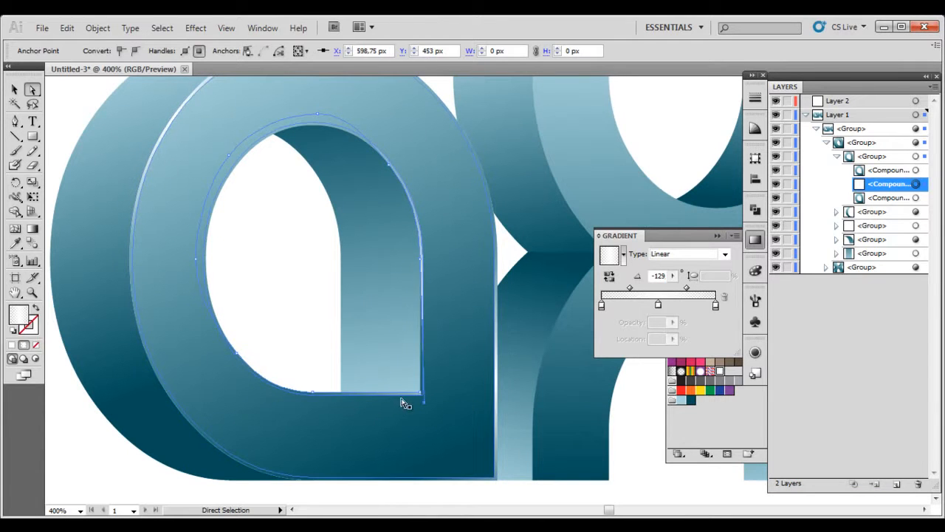
drag(421, 260, 443, 258)
drag(404, 196, 402, 159)
- Pull the highlight path's outer lower-right corner and right-side anchors inward beneath the "a"'s front face, and deselect it
key(space)
drag(502, 411, 452, 328)
drag(454, 377, 429, 381)
key(space)
drag(436, 211, 399, 327)
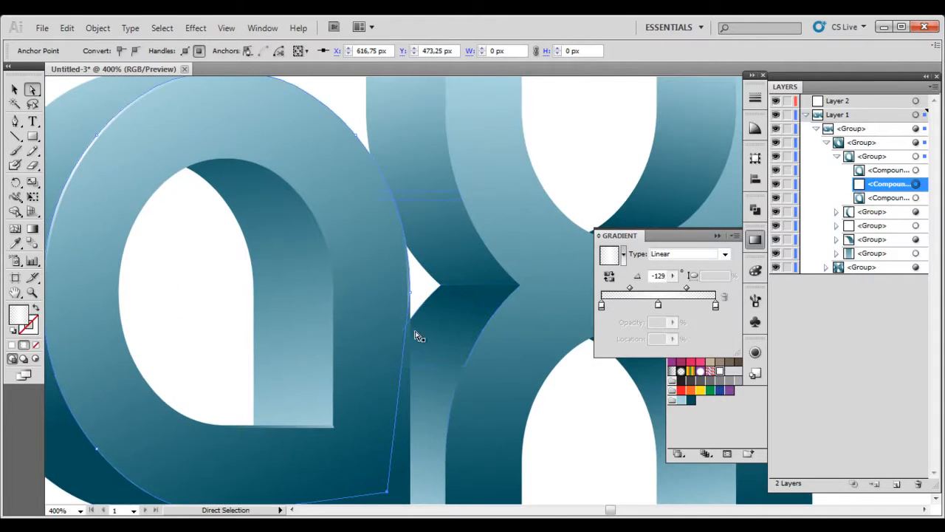
drag(410, 293, 387, 295)
click(426, 288)
scroll(385, 293, down, 1)
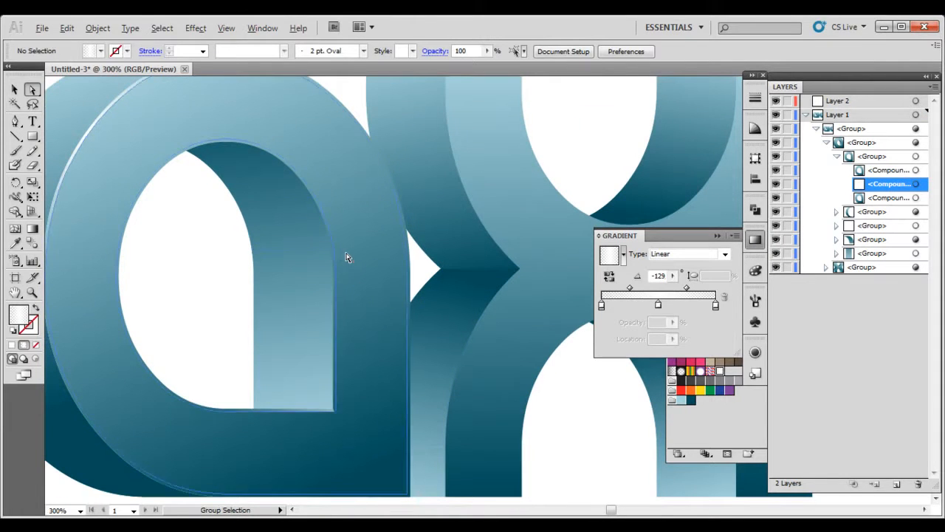
scroll(347, 253, down, 2)
drag(427, 244, 397, 277)
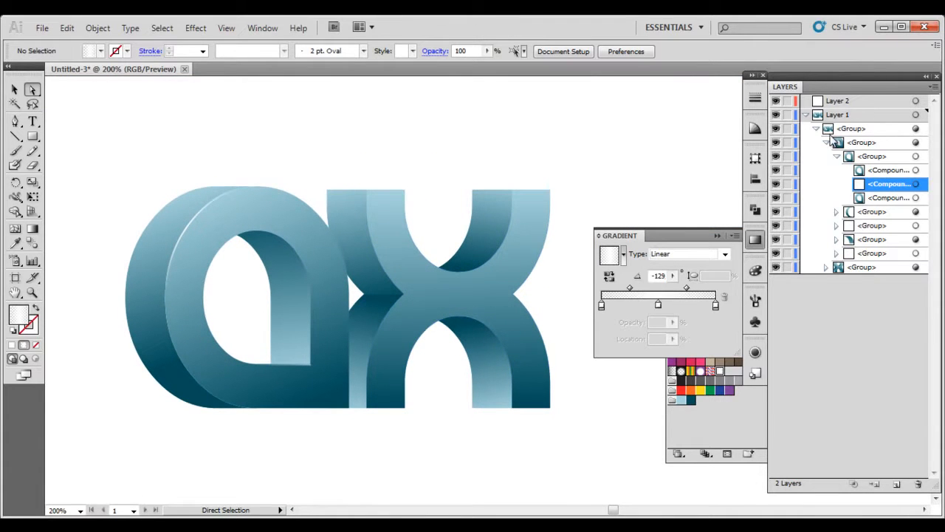
- Target the front-face path inside the "x" group and duplicate it within its subgroup
click(825, 142)
click(825, 155)
click(857, 156)
click(865, 184)
click(836, 184)
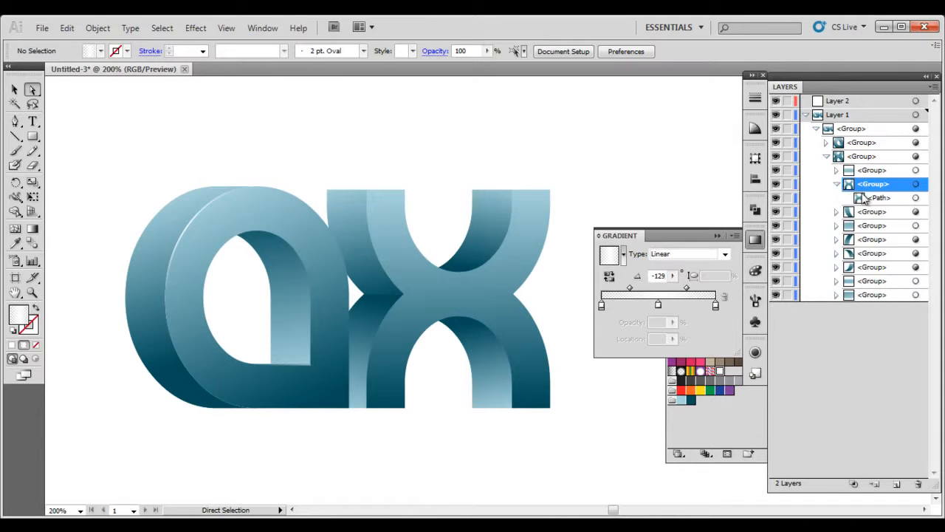
click(862, 197)
click(916, 197)
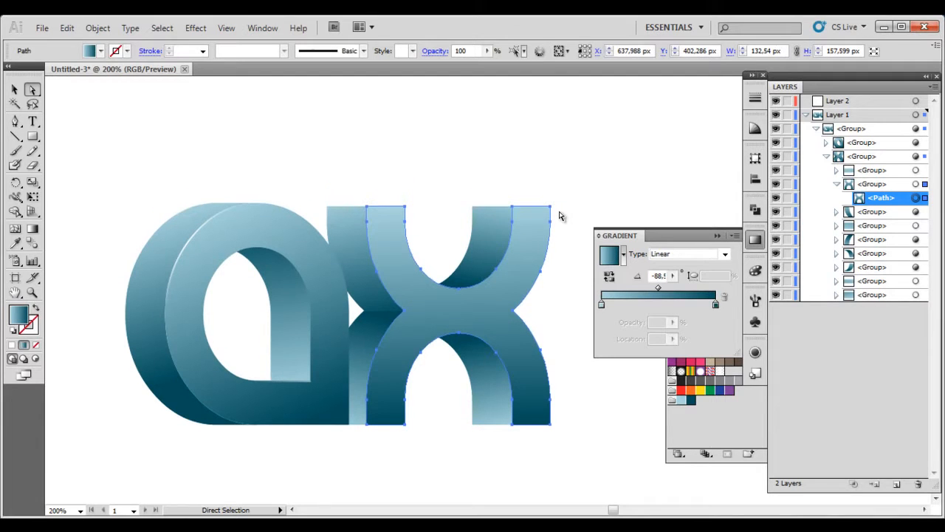
scroll(563, 214, up, 1)
drag(558, 195, 585, 189)
drag(878, 205, 900, 479)
click(881, 200)
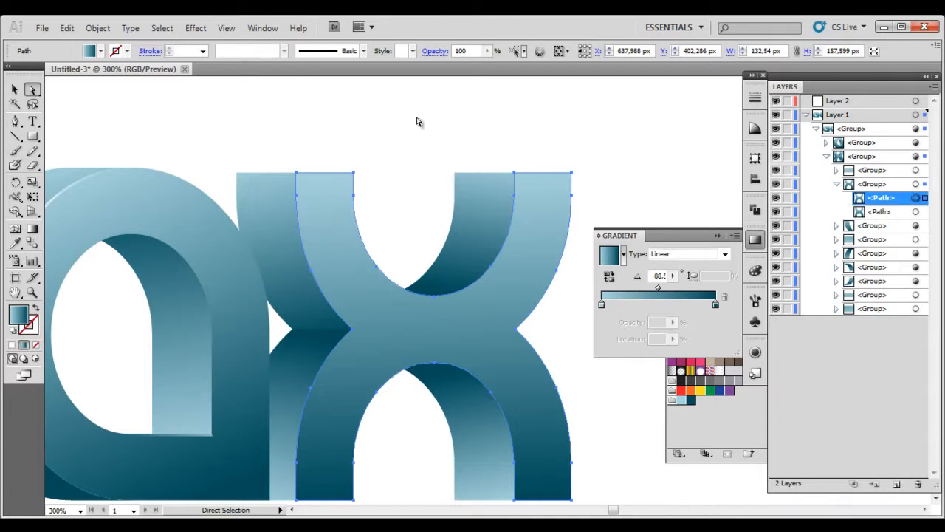
- Create an offset copy of the "x"'s upper front-face path at -1 px with miter joins and a miter limit of 4
click(97, 28)
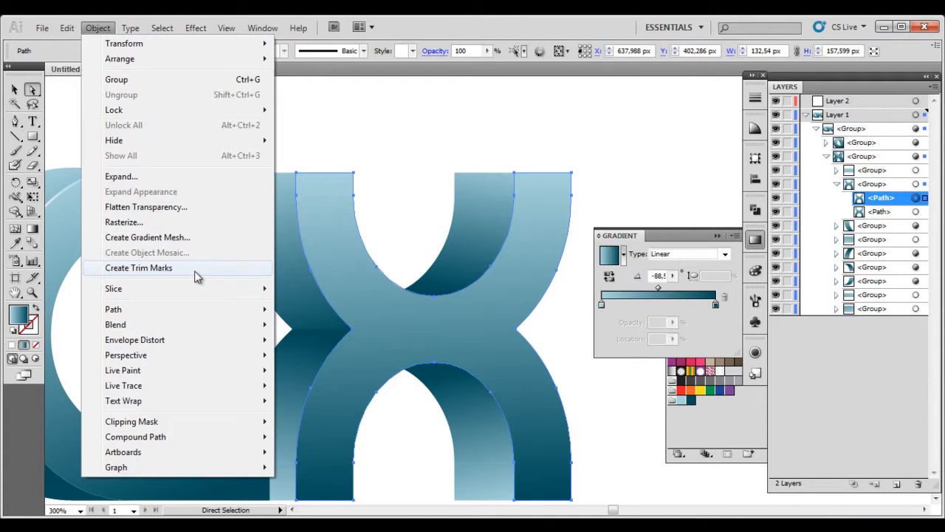
mouse_move(246, 314)
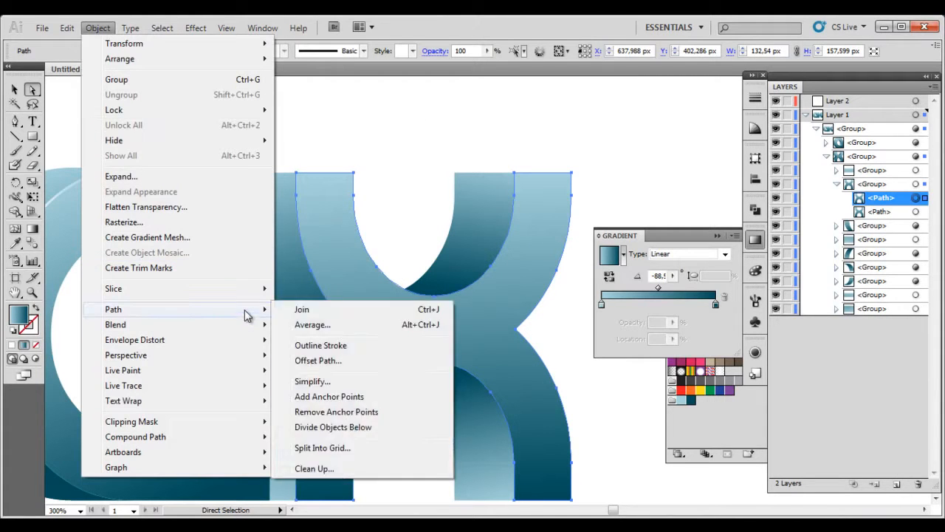
click(360, 360)
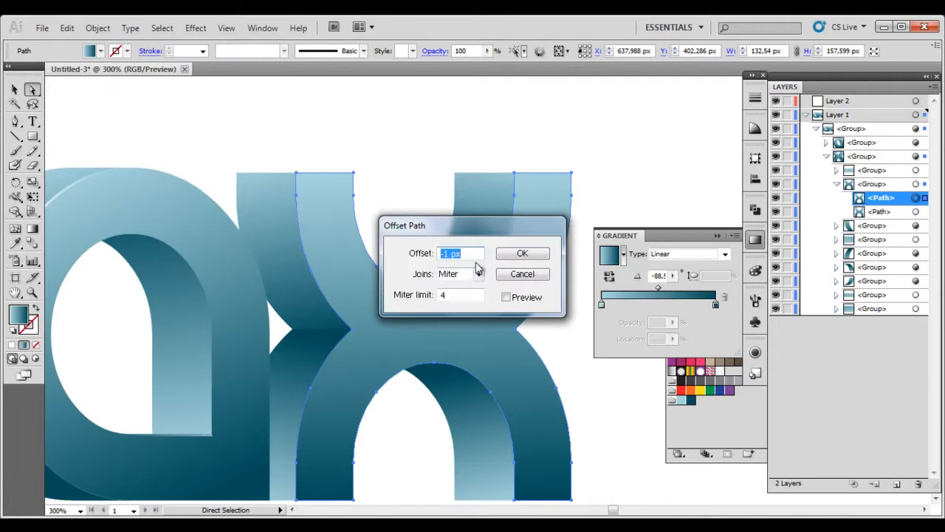
click(506, 297)
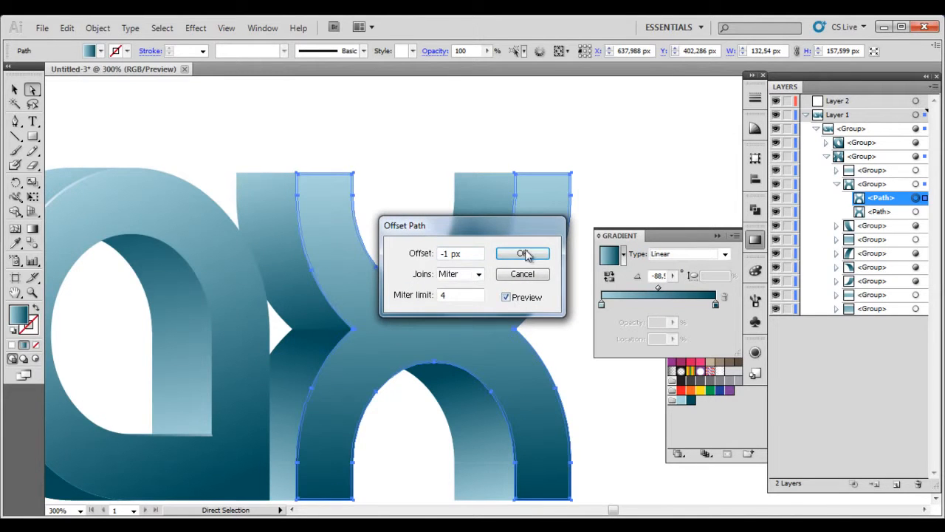
click(519, 255)
- Target the middle of the three stacked "x" paths and fill it with the saved fading white gradient
click(926, 211)
click(624, 256)
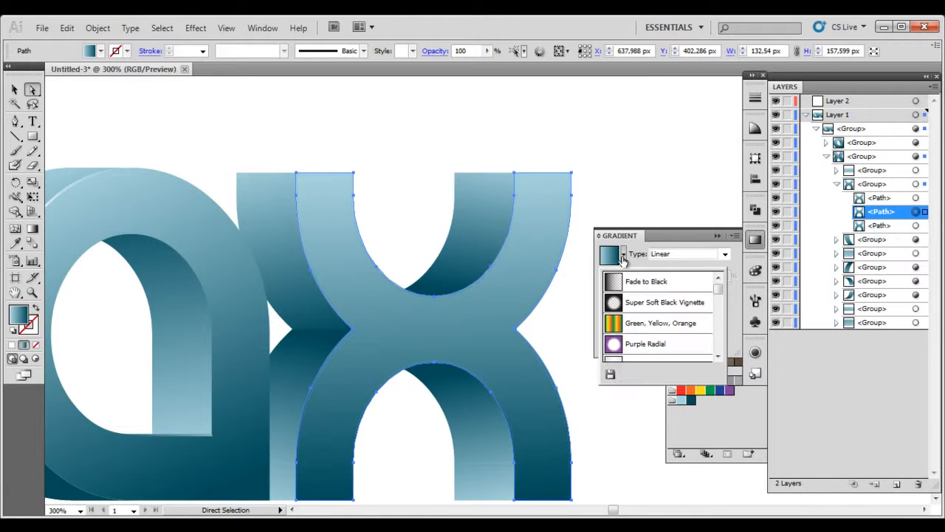
click(694, 360)
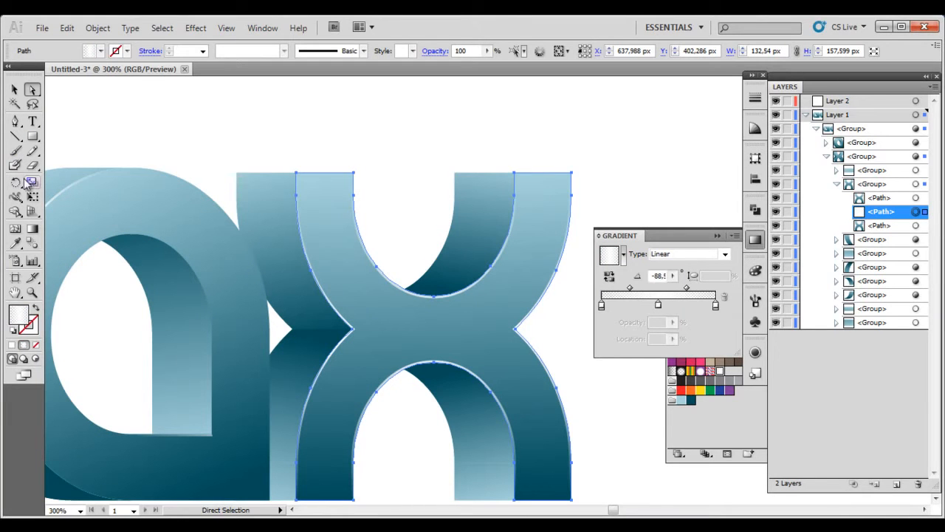
- Try different gradient directions on the "x"'s highlight path, ending with a diagonal over the lower-left leg at about -120°
click(33, 228)
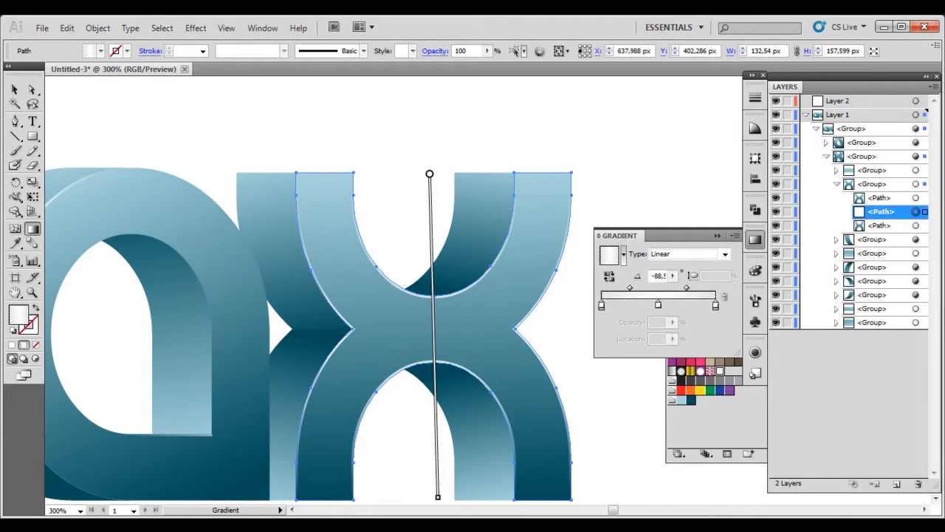
mouse_move(388, 377)
mouse_down()
mouse_move(381, 314)
mouse_move(392, 366)
mouse_up()
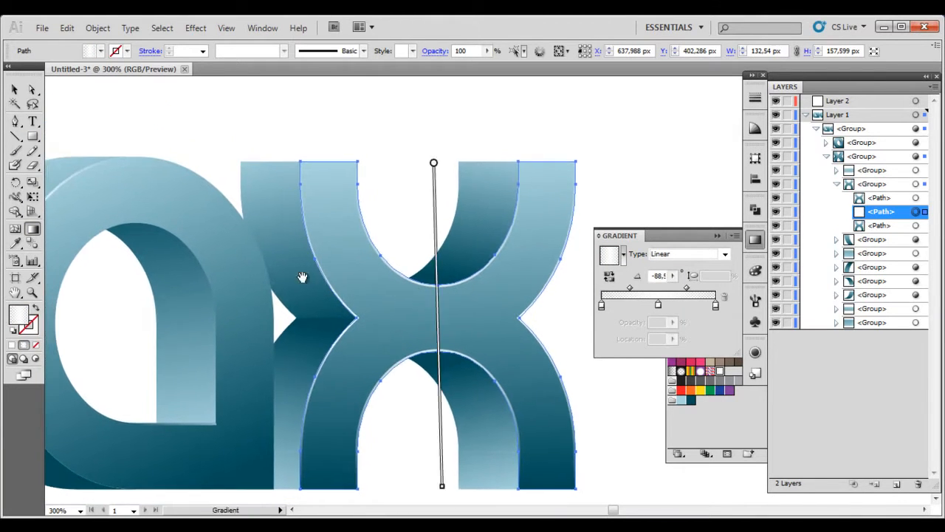
drag(398, 328, 304, 338)
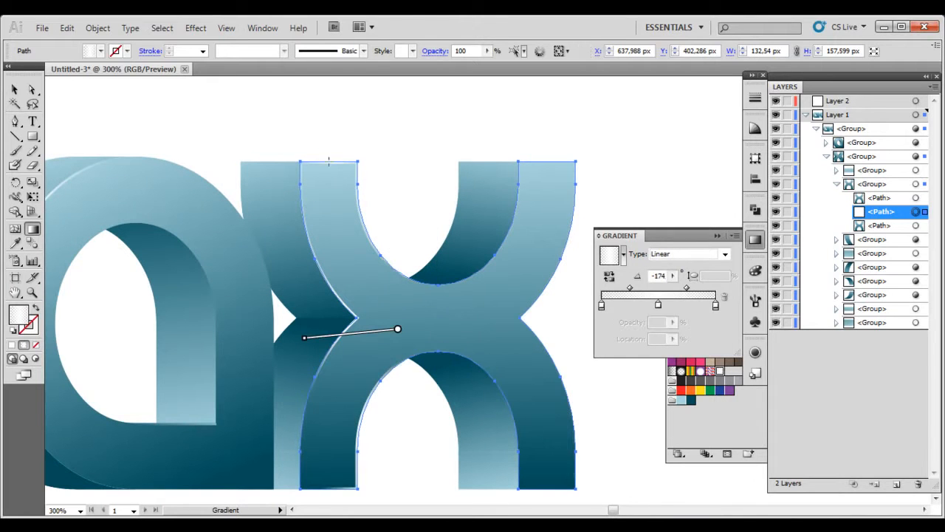
drag(351, 169, 356, 298)
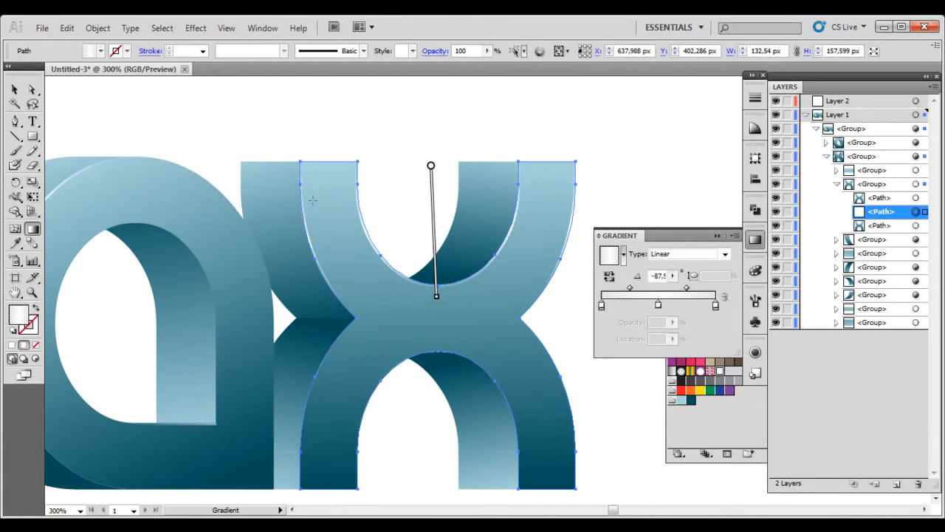
drag(517, 268, 395, 355)
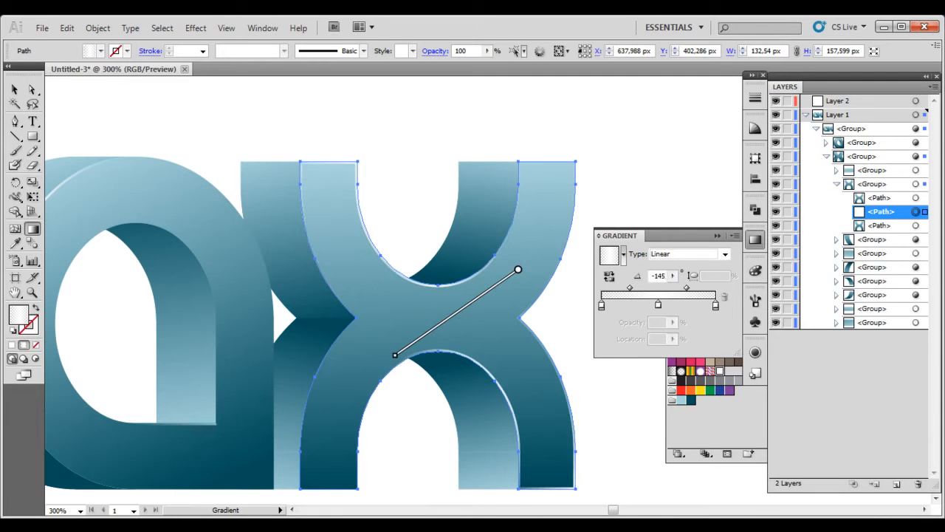
drag(401, 306, 337, 411)
mouse_move(401, 306)
mouse_down()
mouse_move(436, 331)
mouse_move(338, 450)
mouse_move(357, 481)
mouse_up()
mouse_move(420, 355)
mouse_down()
mouse_move(345, 428)
mouse_move(344, 480)
mouse_up()
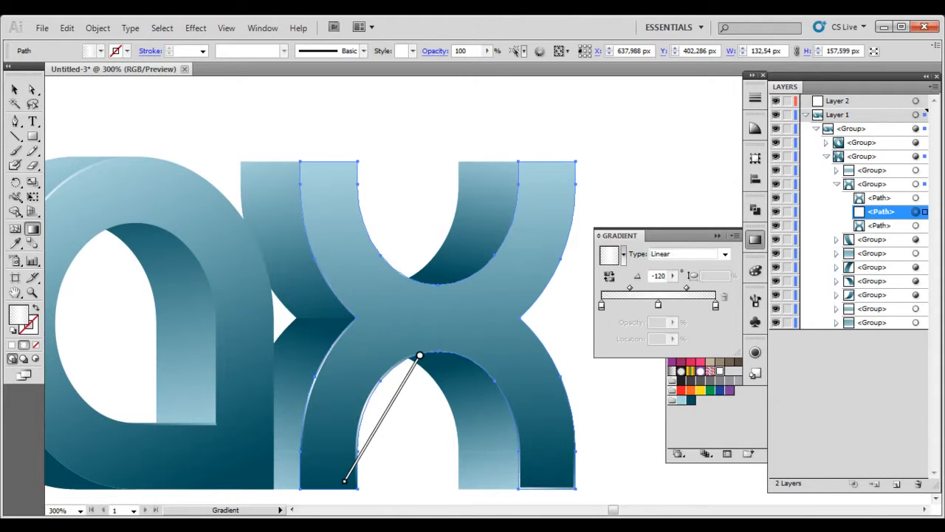
- Select the highlight path's anchors along the inner edge of the "x"'s lower-left leg and move them up and inward beneath the front face
click(32, 89)
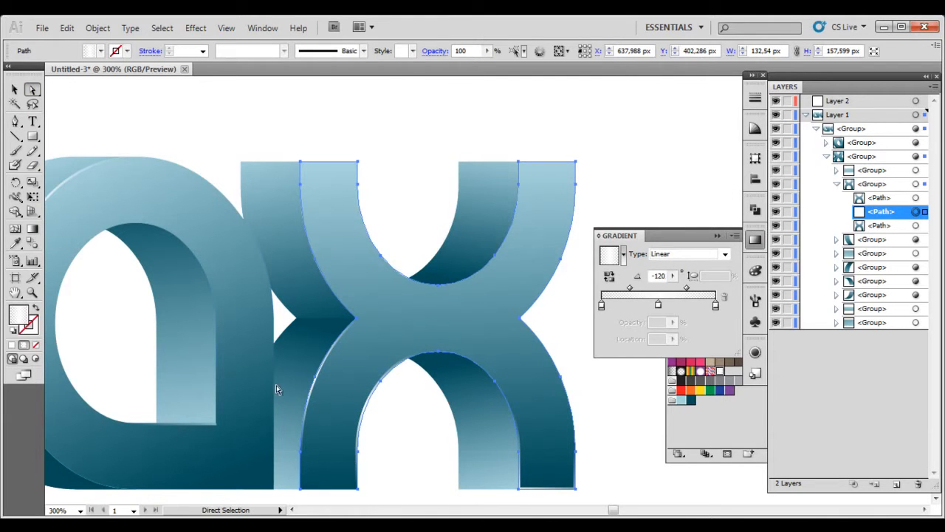
drag(286, 372, 321, 273)
click(392, 389)
click(395, 362)
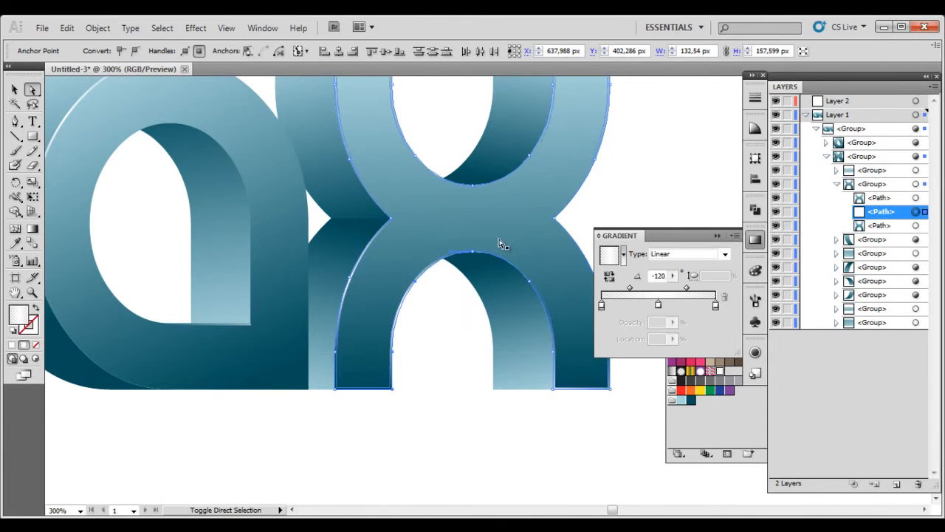
drag(475, 255, 461, 241)
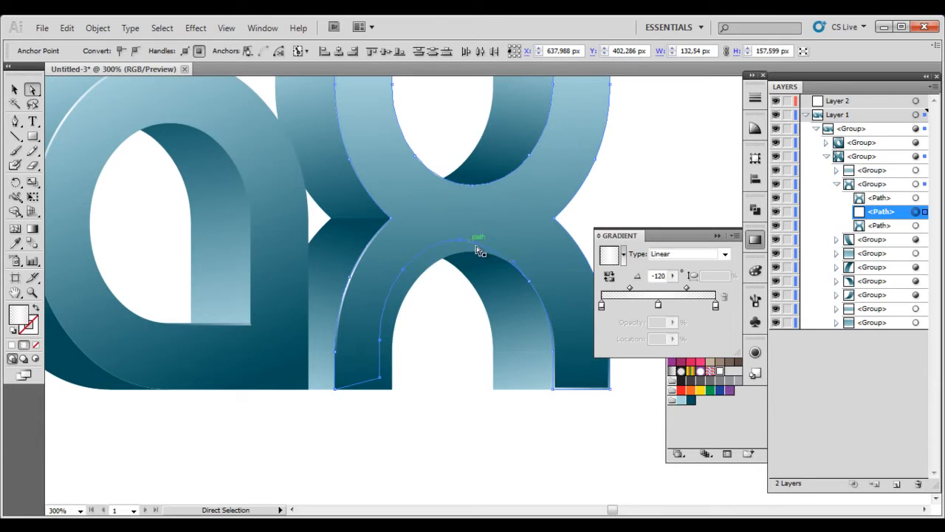
- Adjust the highlight path's anchors around the "x"'s lower-right leg to tuck its bottom edge beneath the front face, and deselect it
click(554, 388)
shift+click(554, 352)
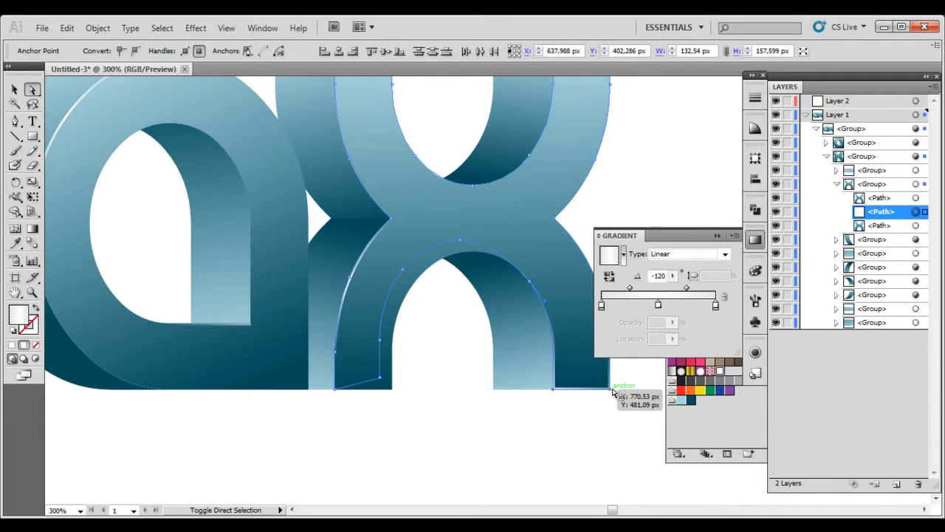
drag(612, 392, 562, 453)
click(554, 334)
shift+click(555, 374)
click(584, 401)
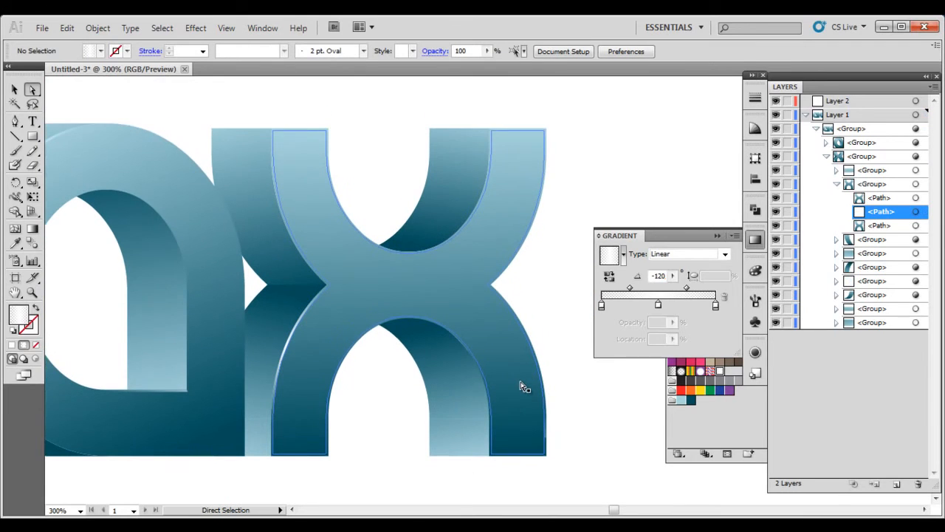
scroll(523, 386, down, 2)
scroll(521, 379, up, 1)
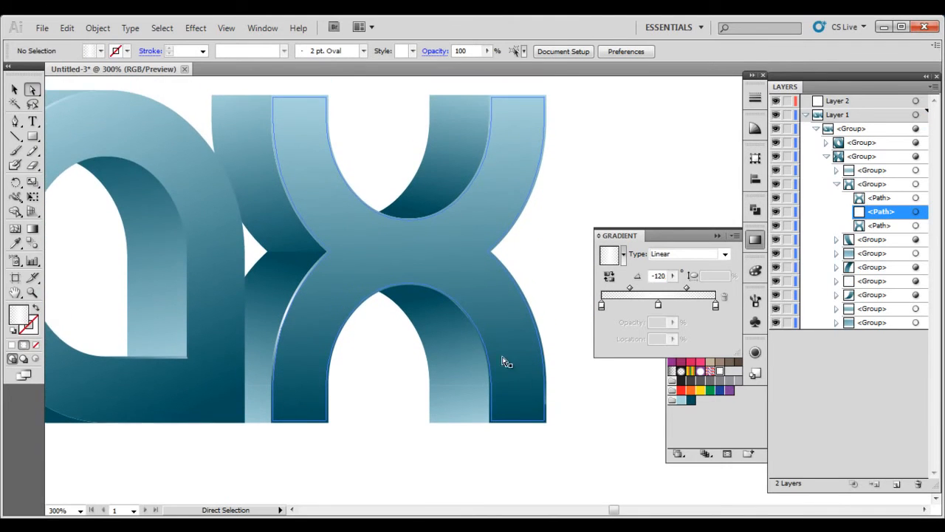
scroll(502, 354, down, 3)
scroll(499, 344, up, 2)
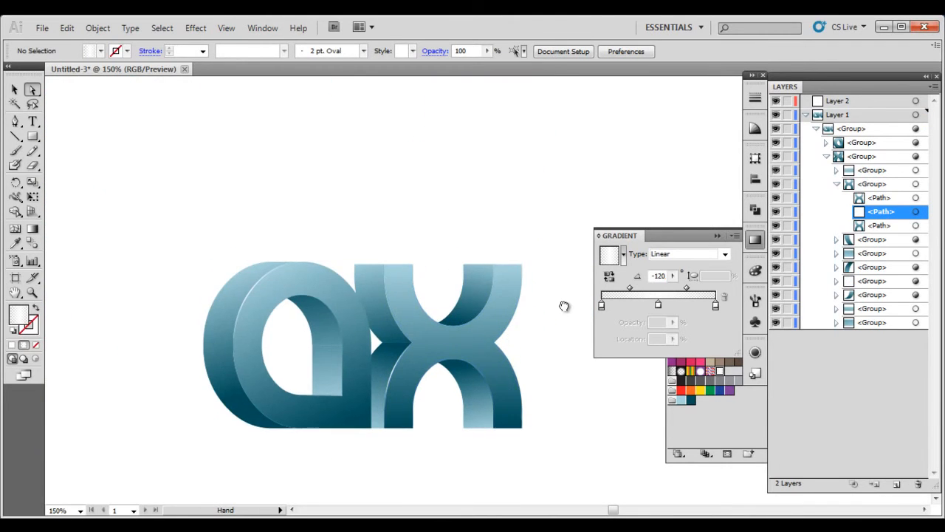
key(v)
drag(180, 178, 203, 137)
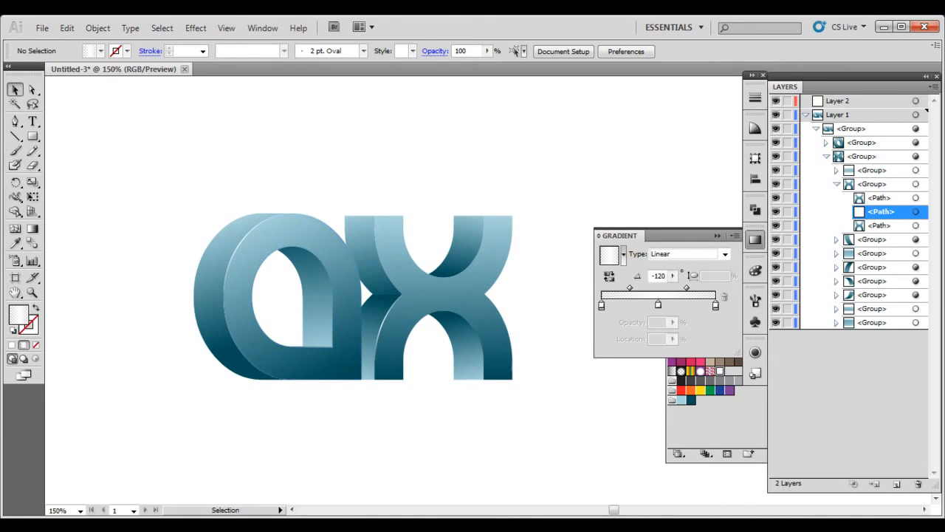